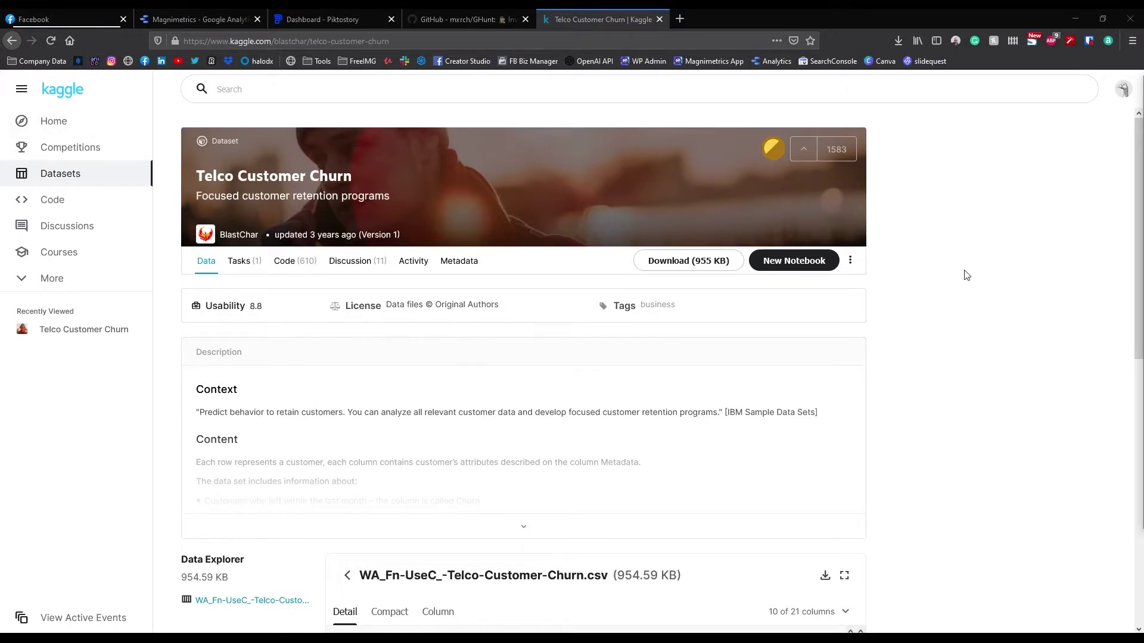
Download the 955 KB Telco Customer Churn dataset from Kaggle and open its CSV in Excel.
{"action": "left_click", "coordinate": [695, 260]}
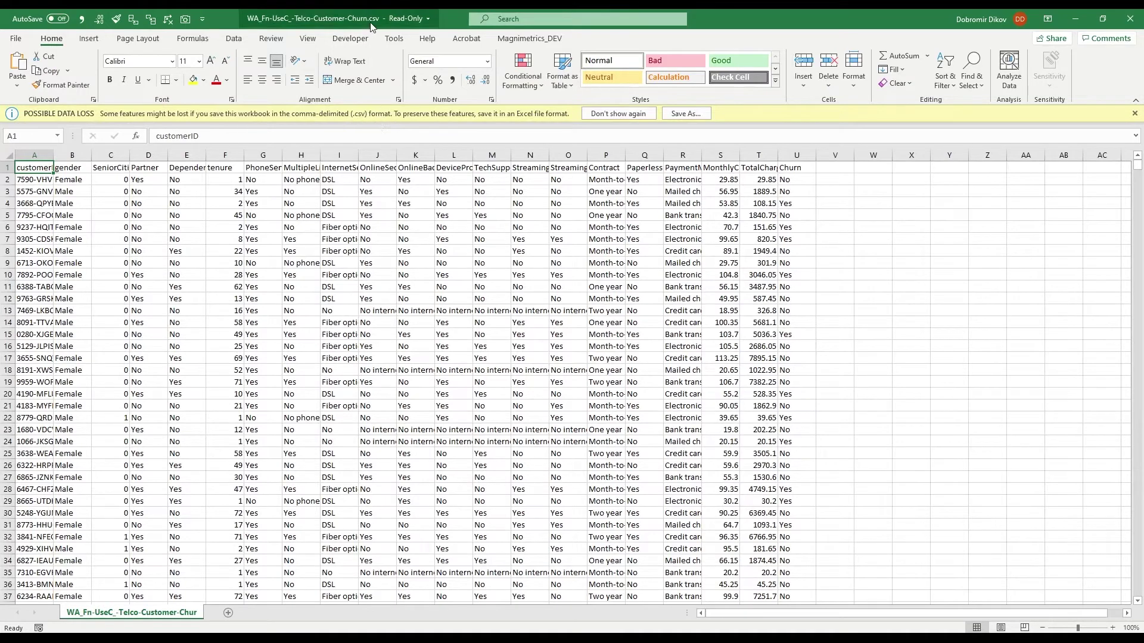
Save the CSV as an Excel Workbook (*.xlsx) named 'Analysis of Churn'.
{"action": "left_click", "coordinate": [685, 113]}
{"action": "type", "text": "Analysis of Churn"}
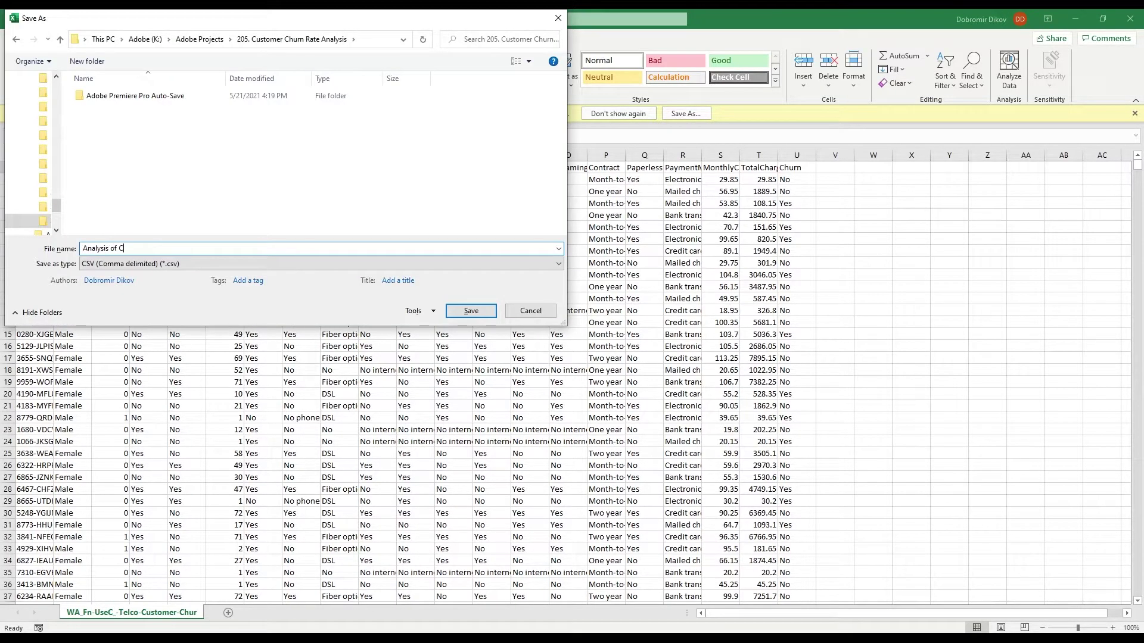
{"action": "left_click", "coordinate": [179, 263]}
{"action": "left_click", "coordinate": [159, 276]}
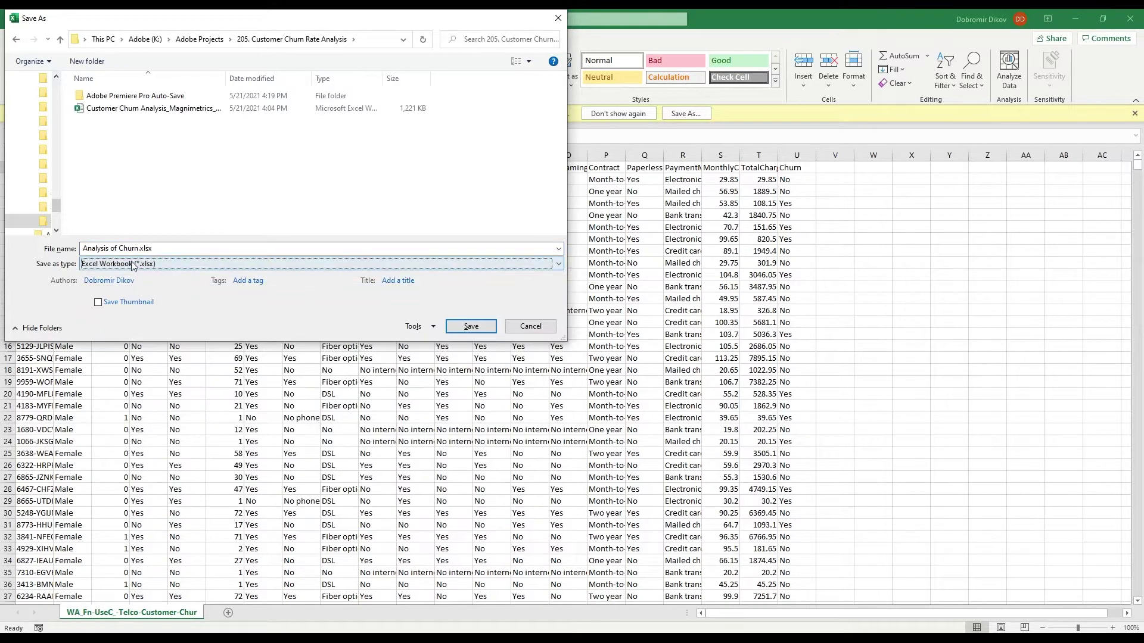
{"action": "left_click", "coordinate": [470, 327]}
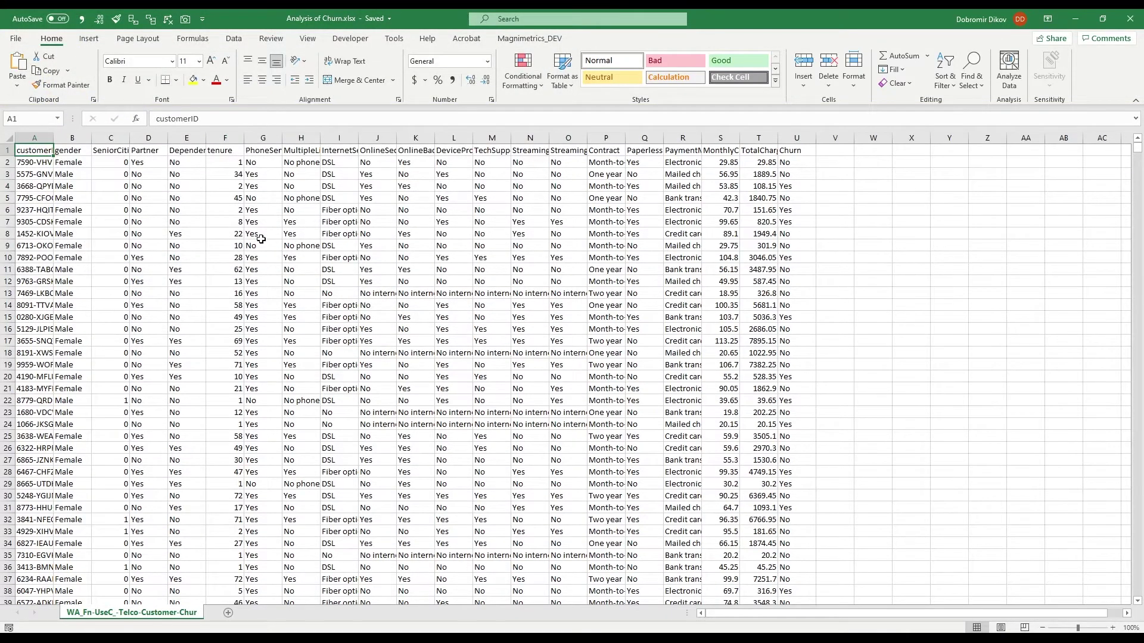
{"action": "scroll", "coordinate": [109, 227], "scroll_direction": "up", "scroll_amount": 2, "text": "ctrl"}
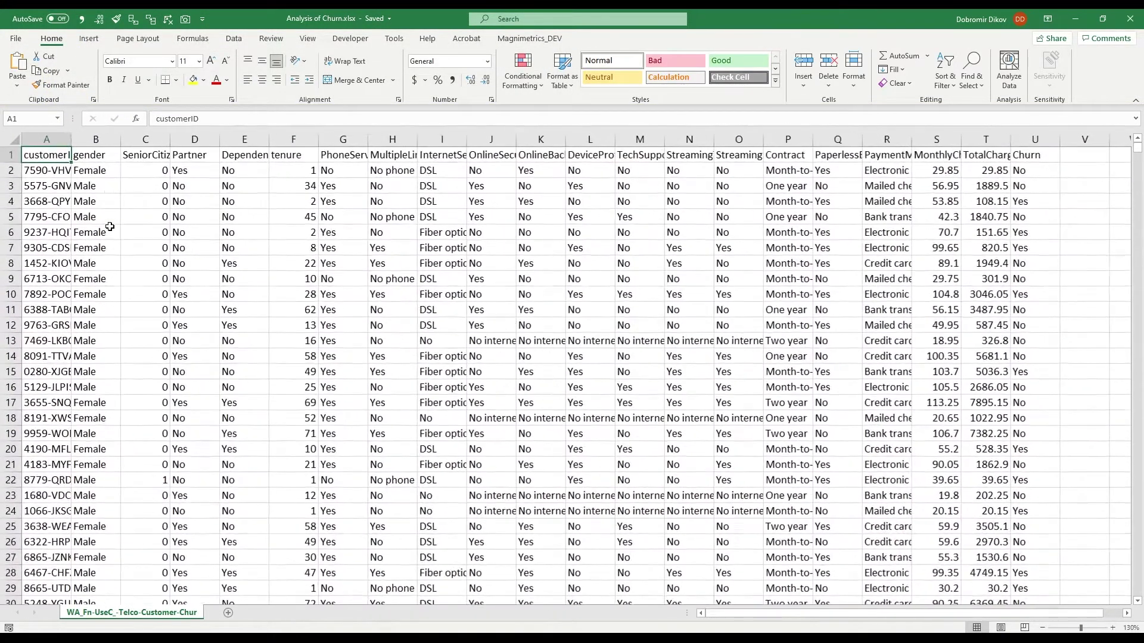
{"action": "key", "text": "Right"}
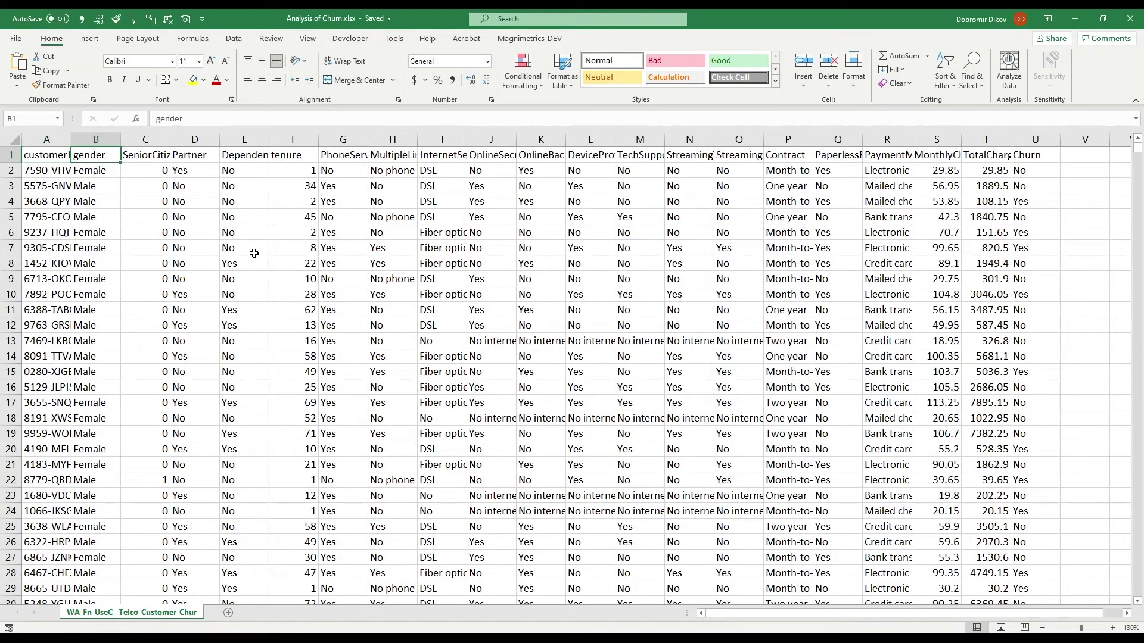
{"action": "key", "text": "Right"}
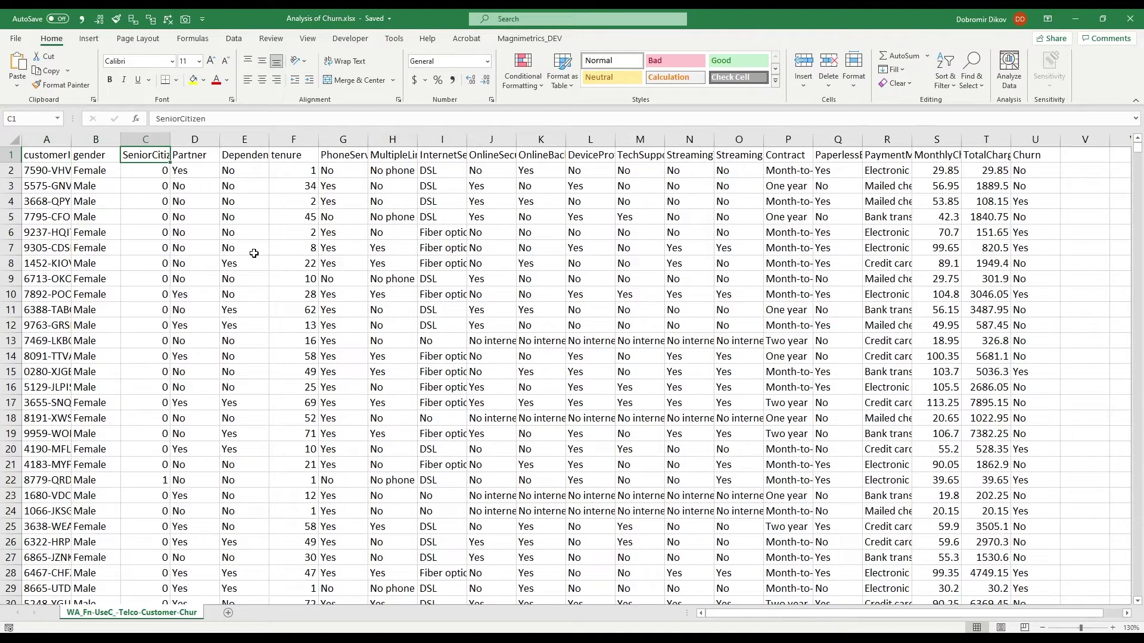
{"action": "key", "text": "Right"}
{"action": "key", "text": "Down"}
{"action": "key", "text": "Down"}
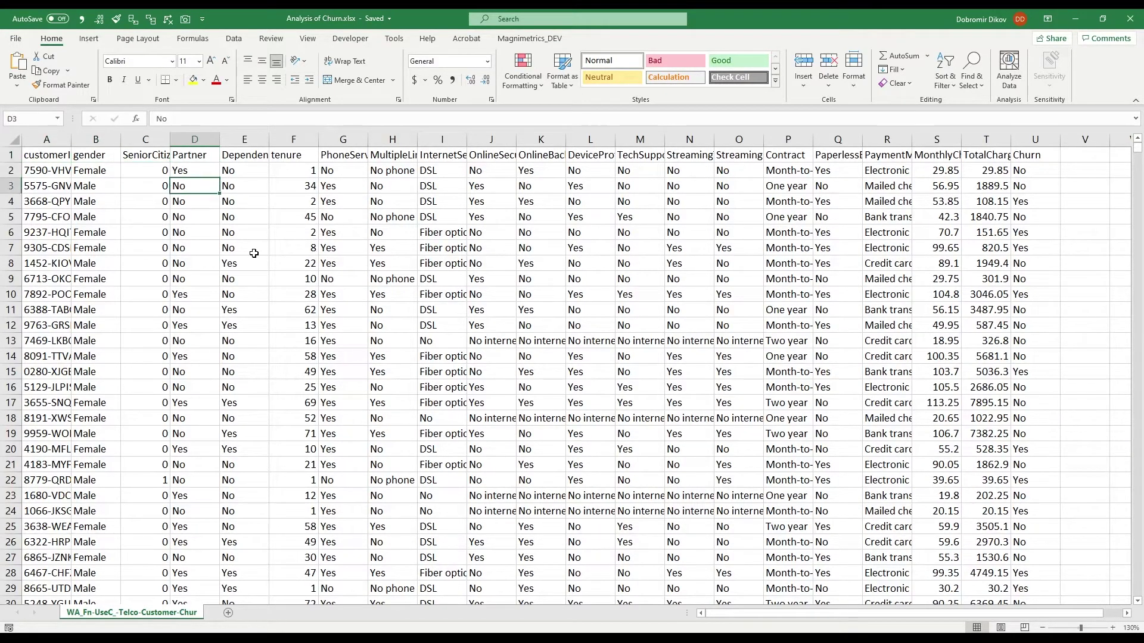
{"action": "key", "text": "Down"}
{"action": "key", "text": "Up"}
{"action": "key", "text": "Up"}
{"action": "key", "text": "Up"}
{"action": "key", "text": "Right"}
{"action": "key", "text": "Down"}
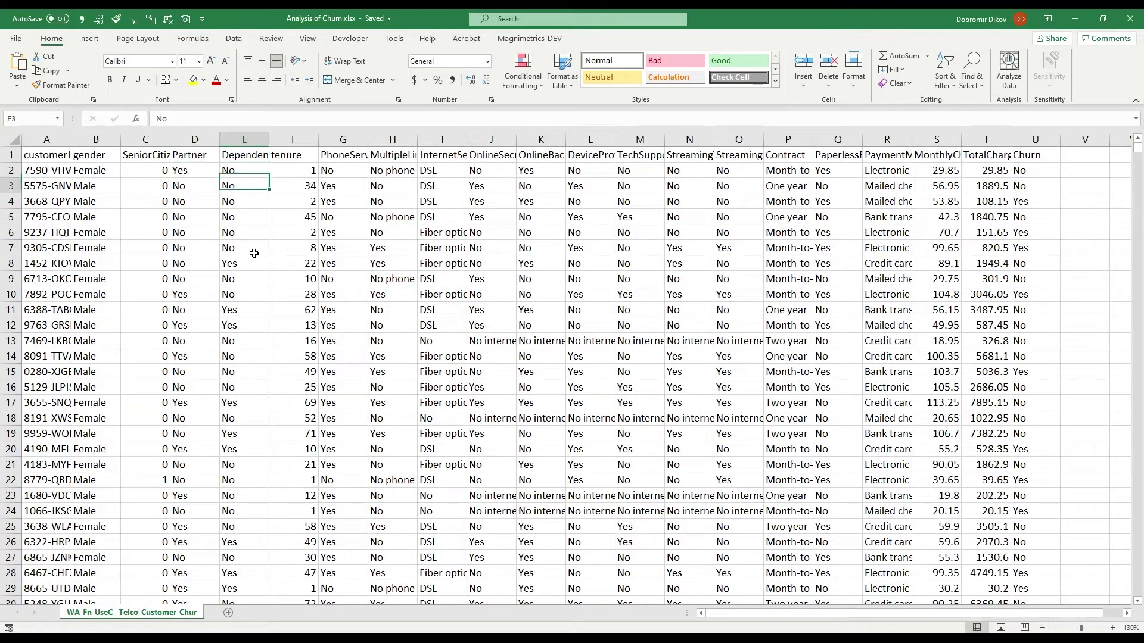
{"action": "key", "text": "Down"}
{"action": "key", "text": "Down"}
{"action": "key", "text": "Down"}
{"action": "key", "text": "Right"}
{"action": "key", "text": "Up"}
{"action": "key", "text": "Up"}
{"action": "key", "text": "Up"}
{"action": "key", "text": "Up"}
{"action": "key", "text": "Down"}
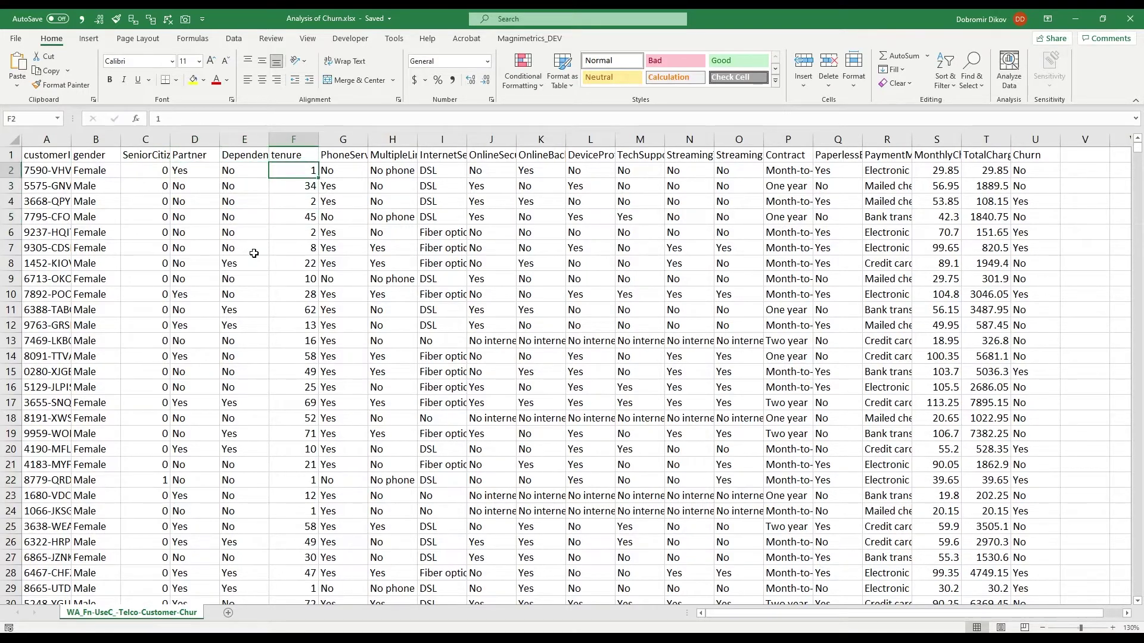
{"action": "key", "text": "Down"}
{"action": "key", "text": "Down"}
{"action": "key", "text": "Down"}
{"action": "key", "text": "Down"}
{"action": "key", "text": "Down"}
{"action": "key", "text": "Down"}
{"action": "key", "text": "Down"}
{"action": "key", "text": "ctrl+Up"}
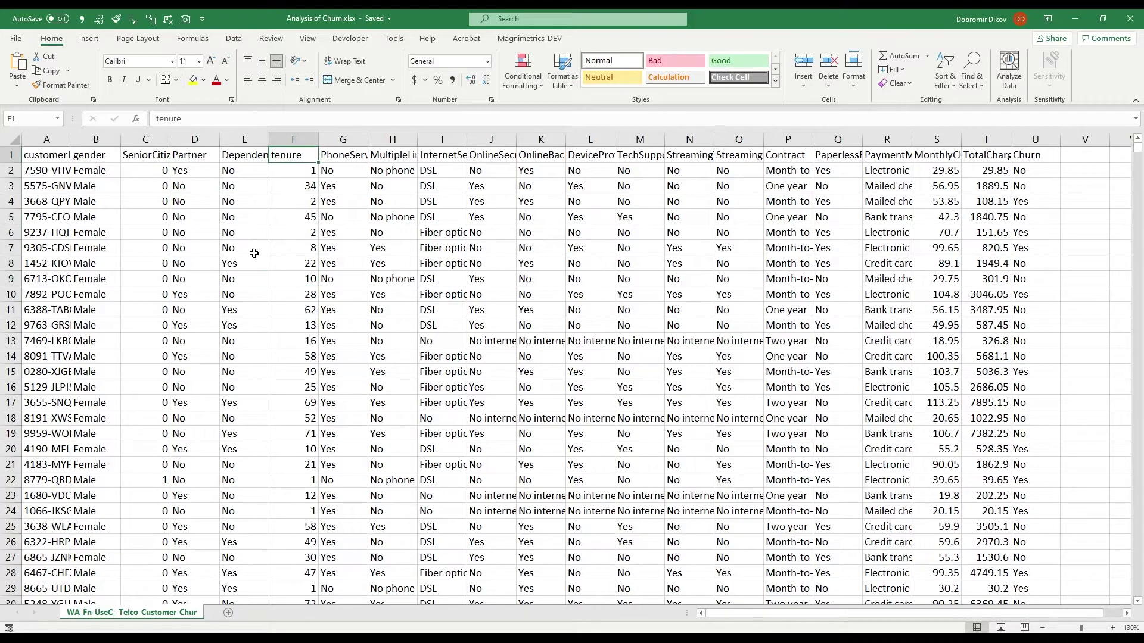
{"action": "key", "text": "Right"}
{"action": "key", "text": "Right"}
{"action": "key", "text": "Right"}
{"action": "key", "text": "Right"}
{"action": "key", "text": "Right"}
{"action": "key", "text": "Right"}
{"action": "key", "text": "Right"}
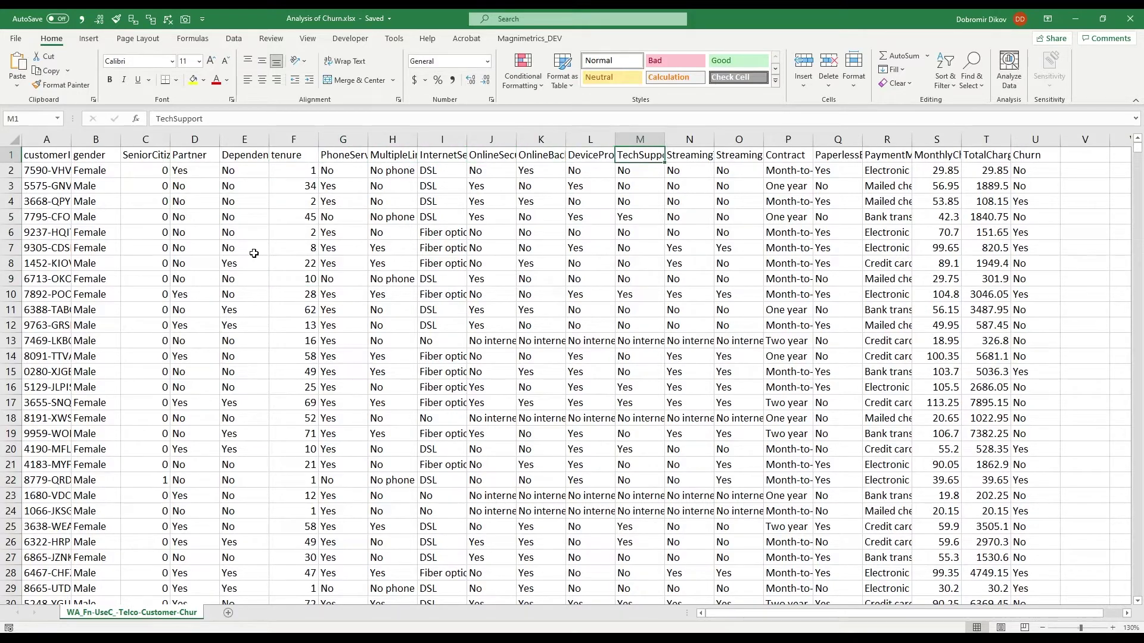
{"action": "key", "text": "Right"}
{"action": "key", "text": "Right"}
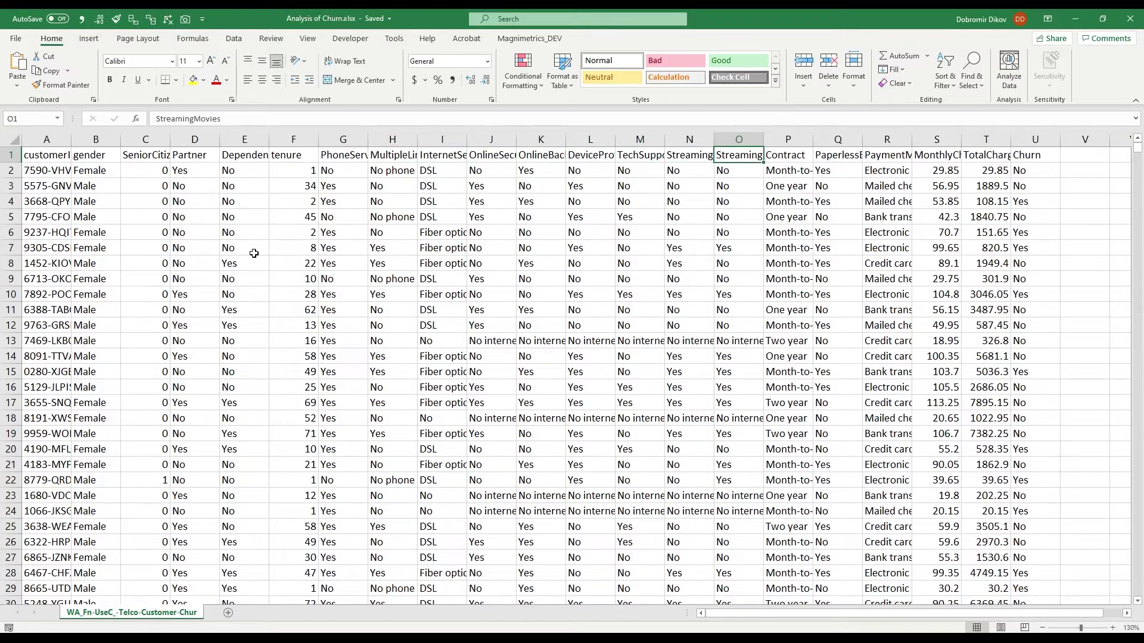
{"action": "key", "text": "Right"}
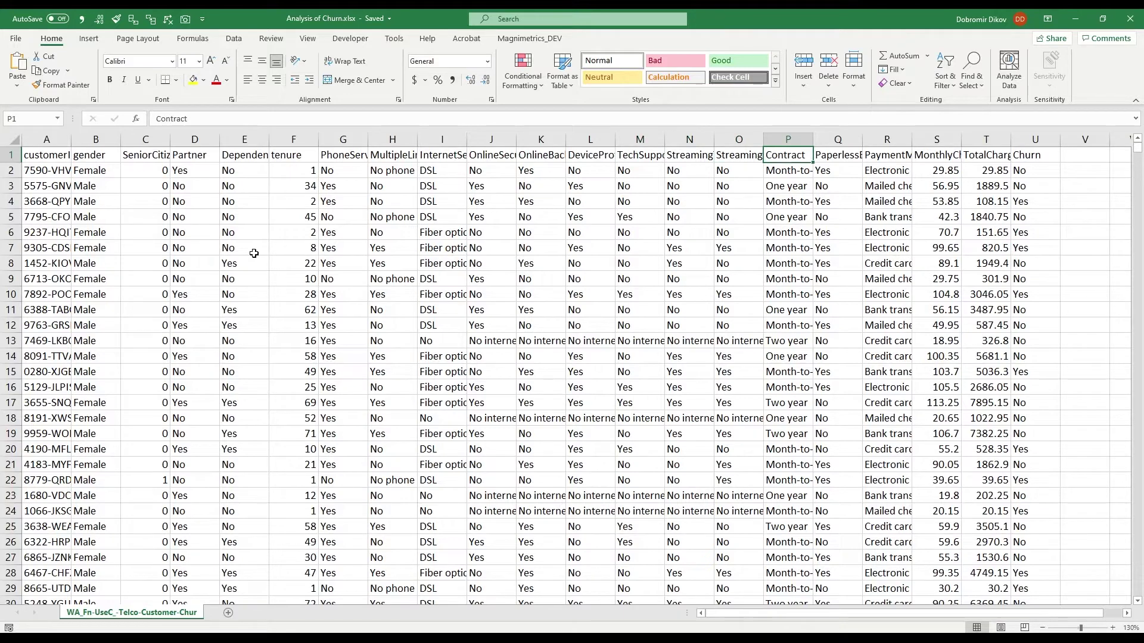
{"action": "key", "text": "Down"}
{"action": "key", "text": "Down"}
{"action": "key", "text": "Down"}
{"action": "key", "text": "Down"}
{"action": "key", "text": "Down"}
{"action": "key", "text": "Down"}
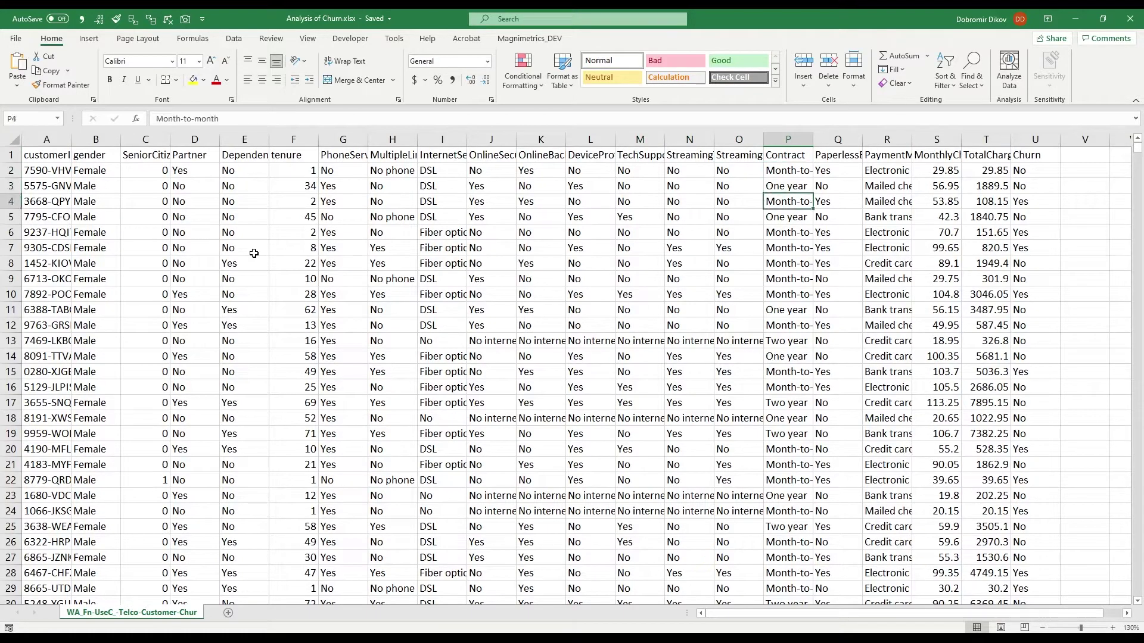
{"action": "key", "text": "Down"}
{"action": "key", "text": "Down"}
{"action": "key", "text": "Down"}
{"action": "key", "text": "Down"}
{"action": "key", "text": "Down"}
{"action": "key", "text": "Down"}
{"action": "key", "text": "Right"}
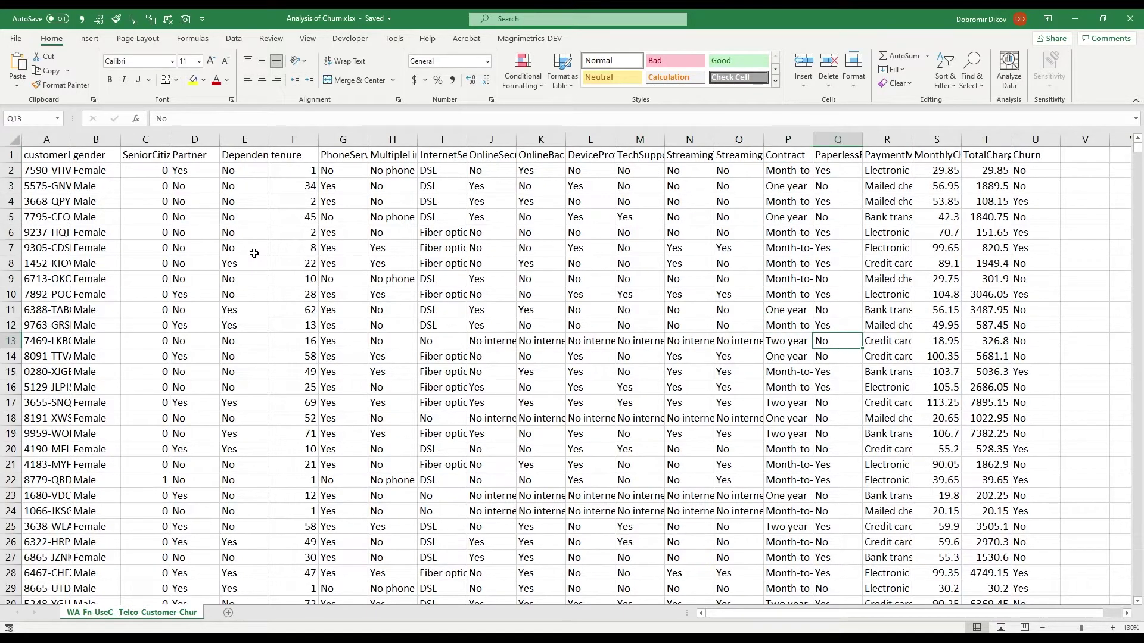
{"action": "key", "text": "ctrl+Up"}
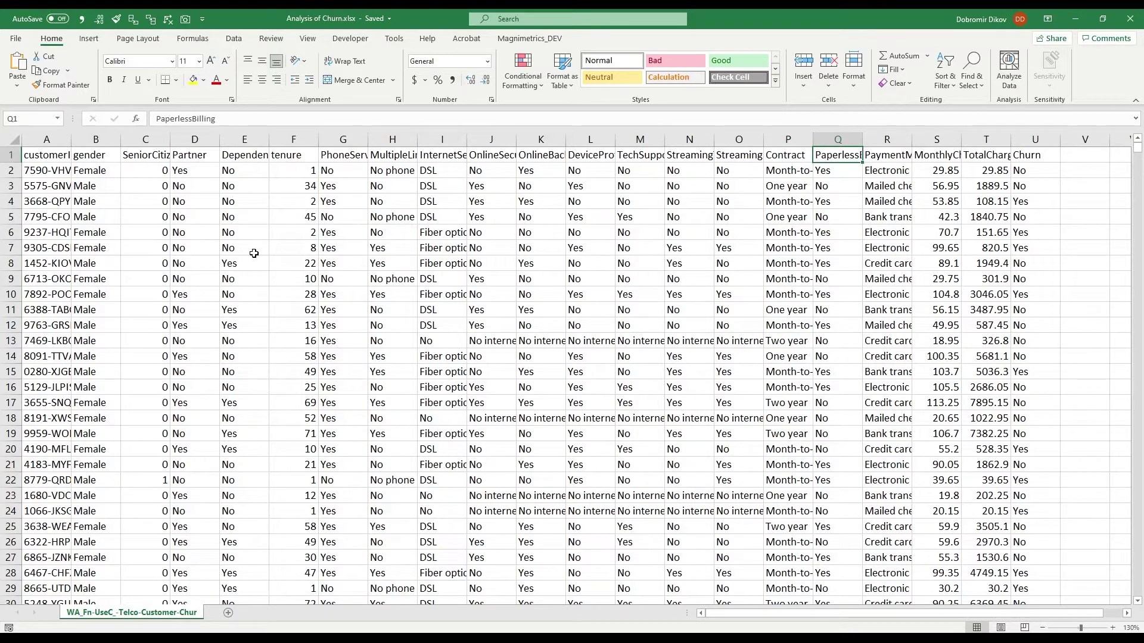
{"action": "key", "text": "Right"}
{"action": "key", "text": "Down"}
{"action": "key", "text": "Down"}
{"action": "key", "text": "Up"}
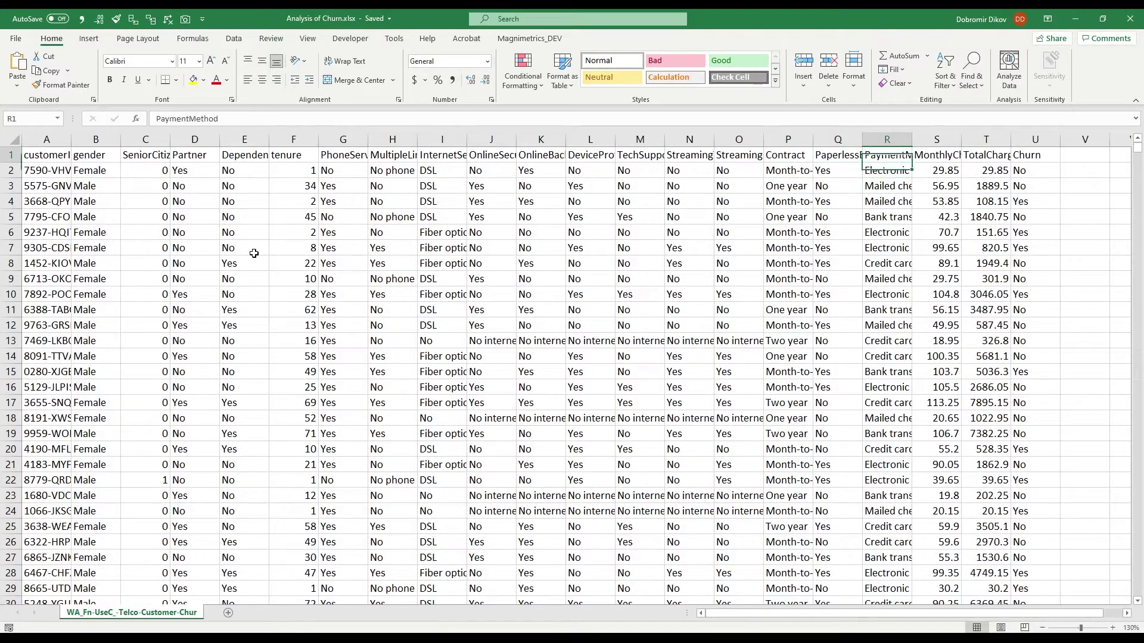
{"action": "key", "text": "Up"}
{"action": "key", "text": "Right"}
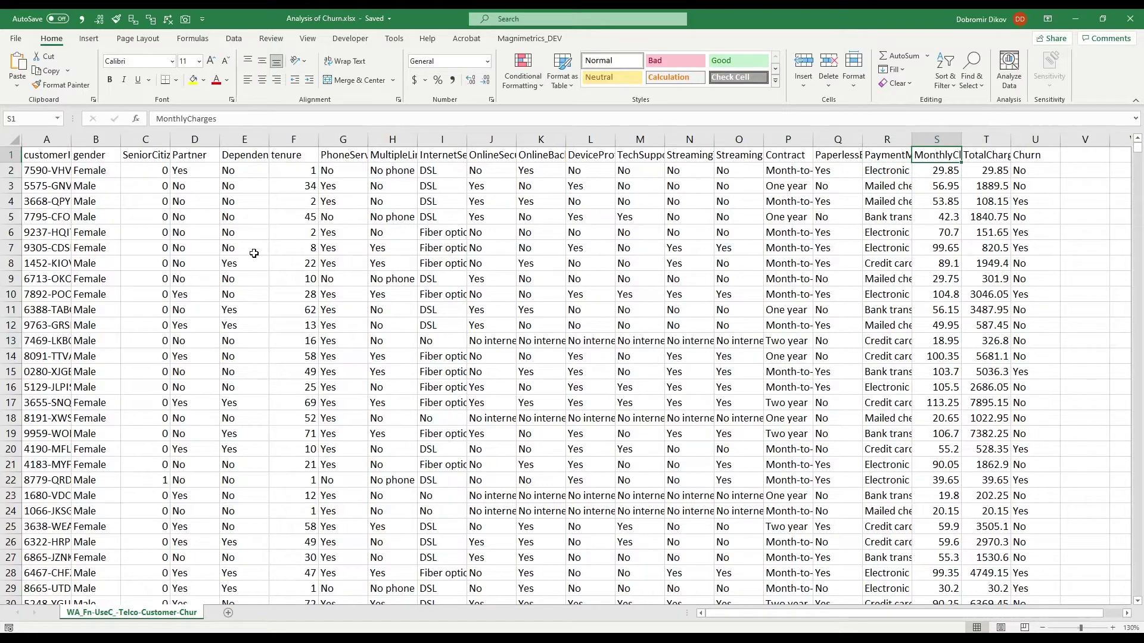
{"action": "key", "text": "Right"}
{"action": "key", "text": "Right"}
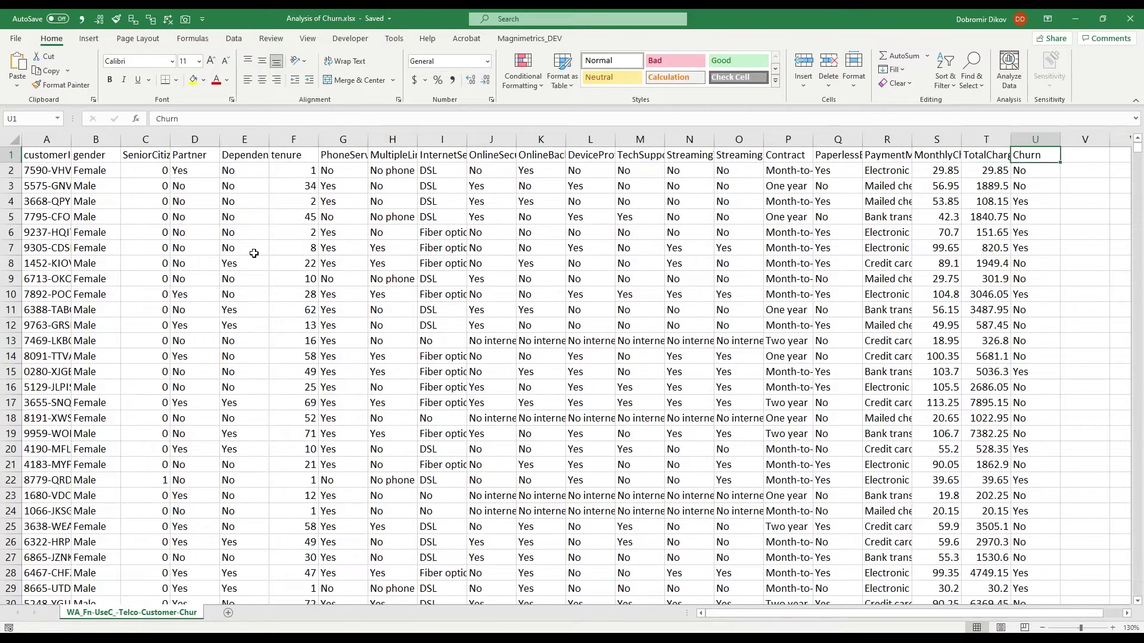
{"action": "key", "text": "Down"}
{"action": "key", "text": "Down"}
{"action": "key", "text": "Down"}
{"action": "key", "text": "Up"}
{"action": "key", "text": "Up"}
{"action": "key", "text": "Up"}
{"action": "key", "text": "Down"}
{"action": "key", "text": "Down"}
{"action": "key", "text": "Down"}
{"action": "key", "text": "Down"}
{"action": "key", "text": "Up"}
{"action": "key", "text": "Up"}
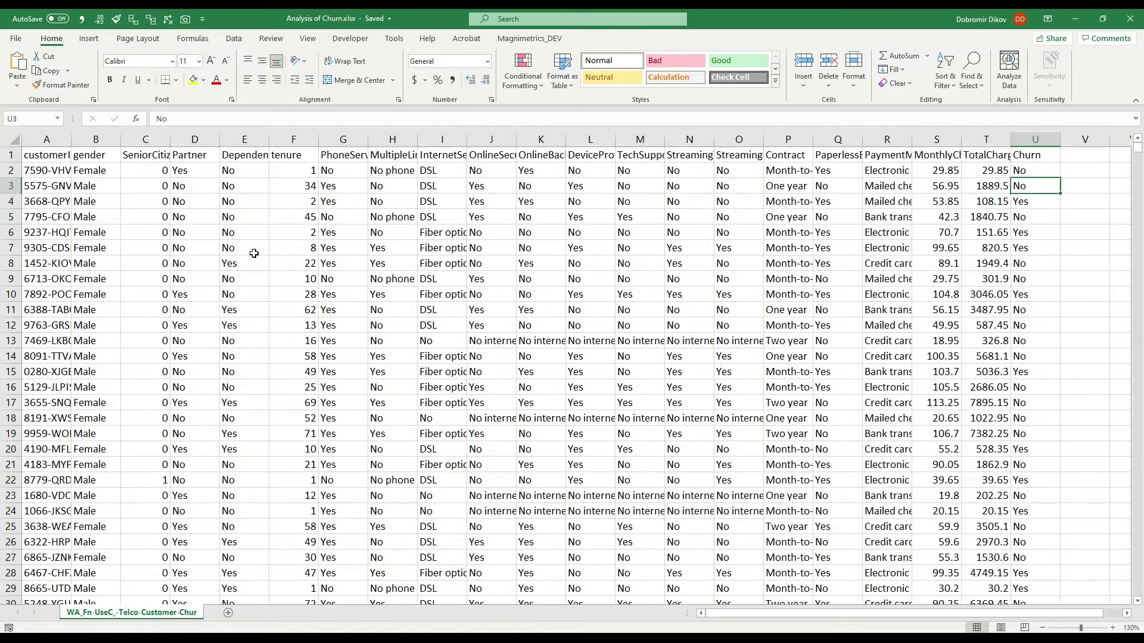
{"action": "key", "text": "Up"}
{"action": "key", "text": "Up"}
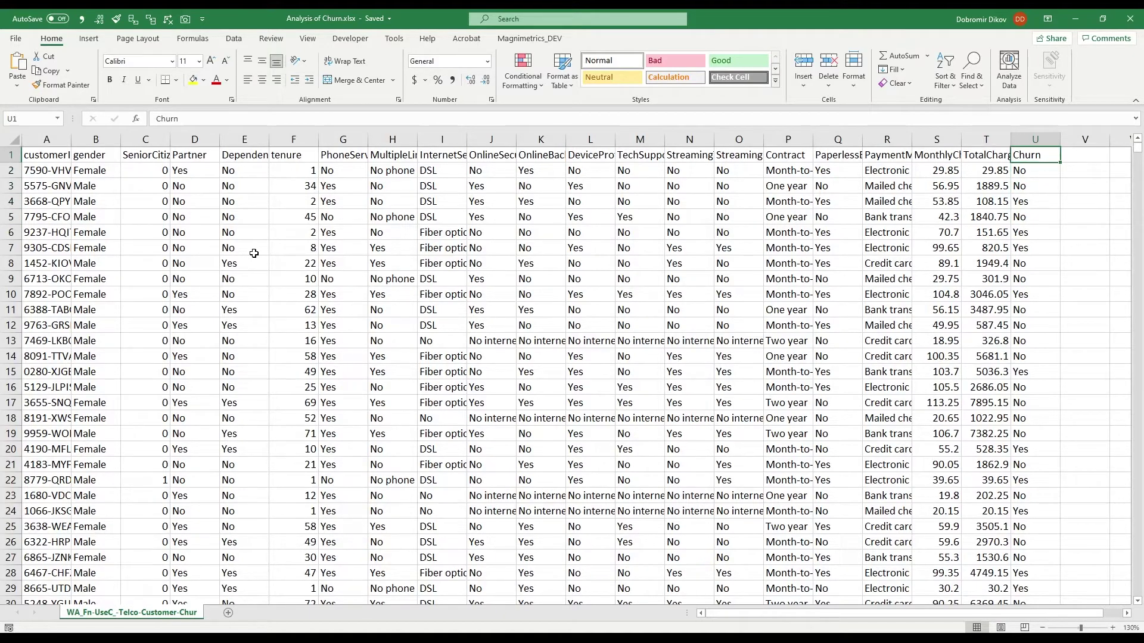
{"action": "key", "text": "Left"}
{"action": "key", "text": "Left"}
{"action": "key", "text": "Left"}
{"action": "key", "text": "Left"}
{"action": "key", "text": "Left"}
{"action": "key", "text": "Left"}
{"action": "key", "text": "Left"}
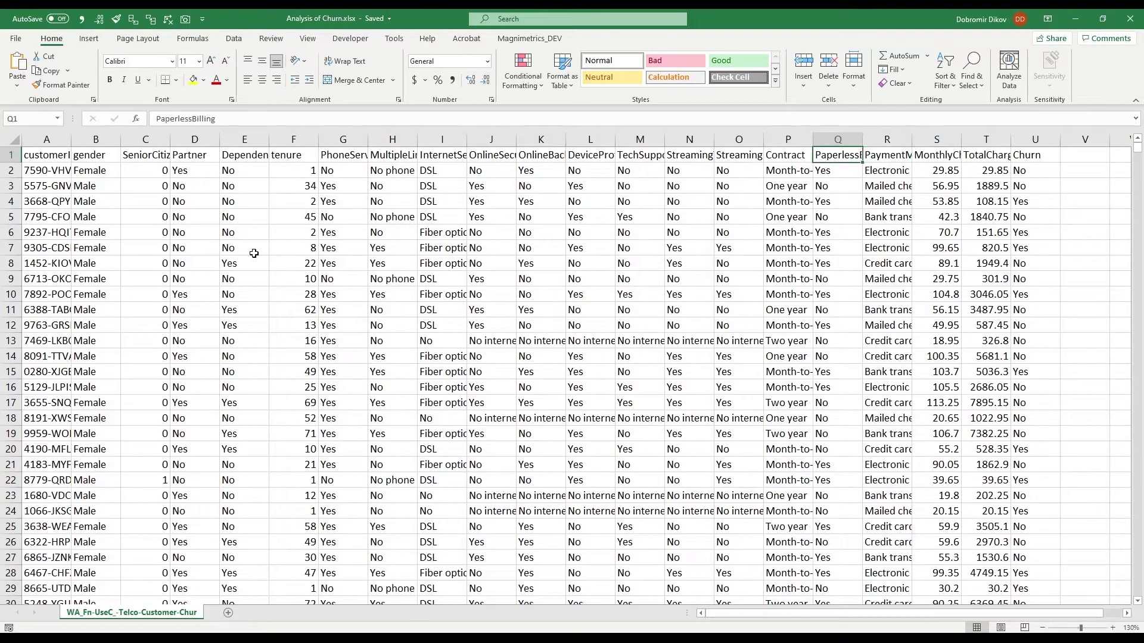
{"action": "key", "text": "Right"}
{"action": "key", "text": "Right"}
{"action": "key", "text": "Right"}
{"action": "left_click", "coordinate": [85, 156]}
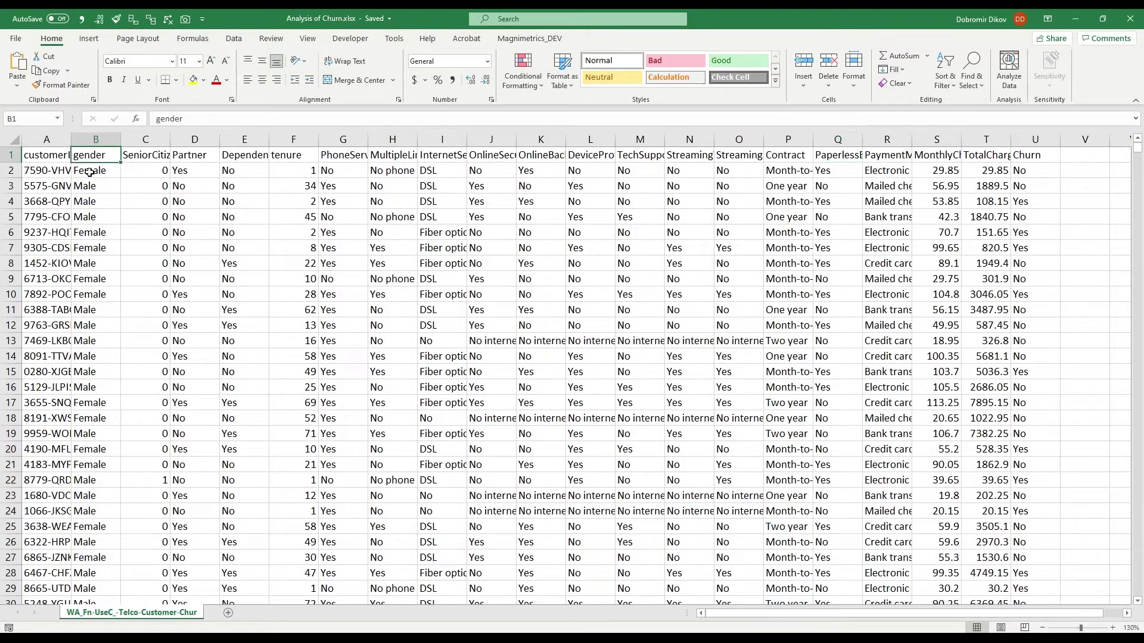
{"action": "left_click", "coordinate": [90, 171]}
{"action": "left_click", "coordinate": [94, 187]}
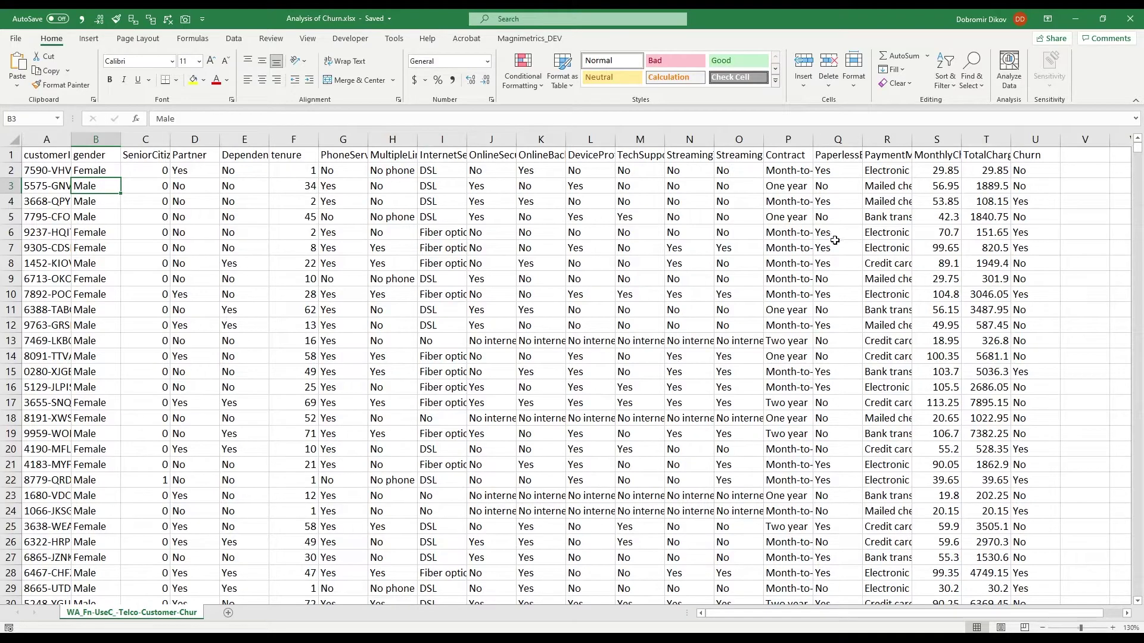
{"action": "left_click", "coordinate": [782, 173]}
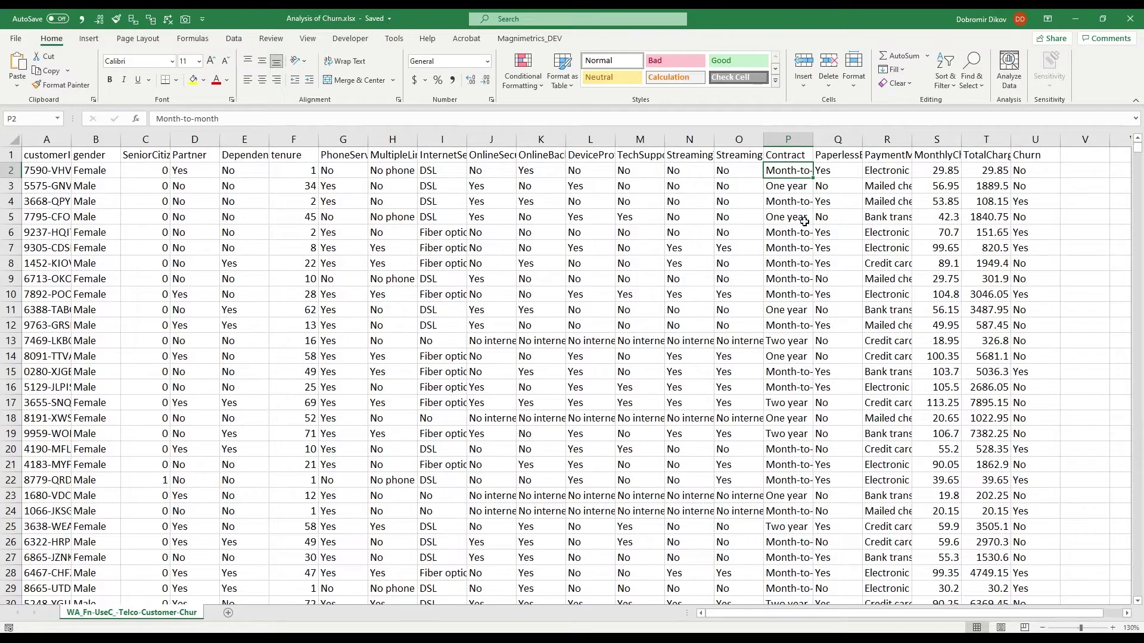
{"action": "left_click", "coordinate": [836, 158]}
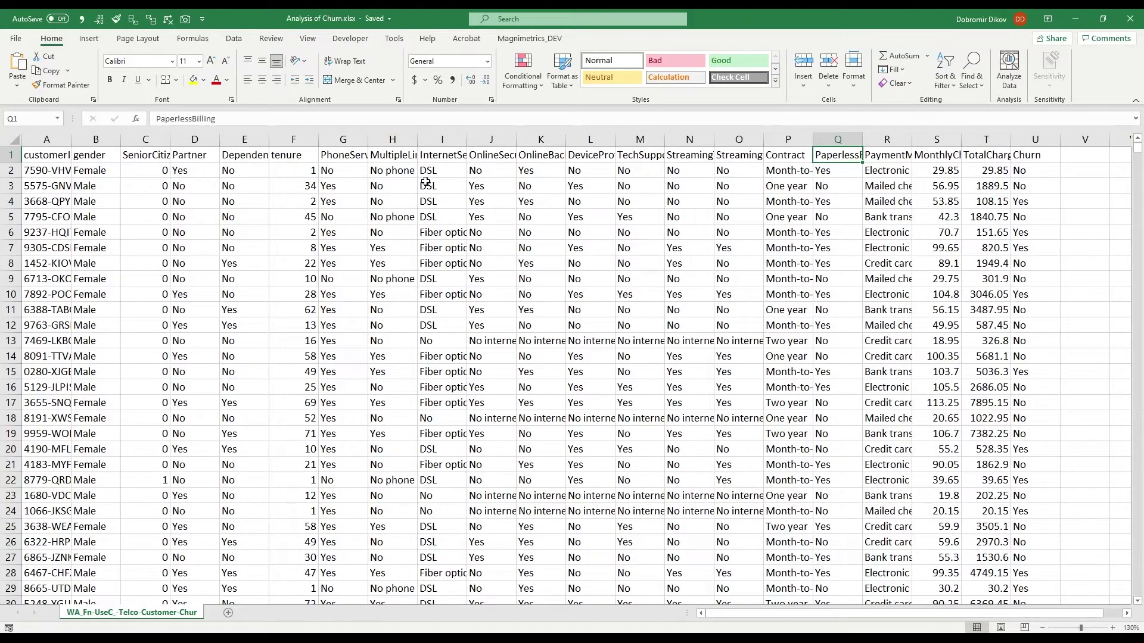
{"action": "left_click_drag", "start_coordinate": [411, 154], "coordinate": [538, 222]}
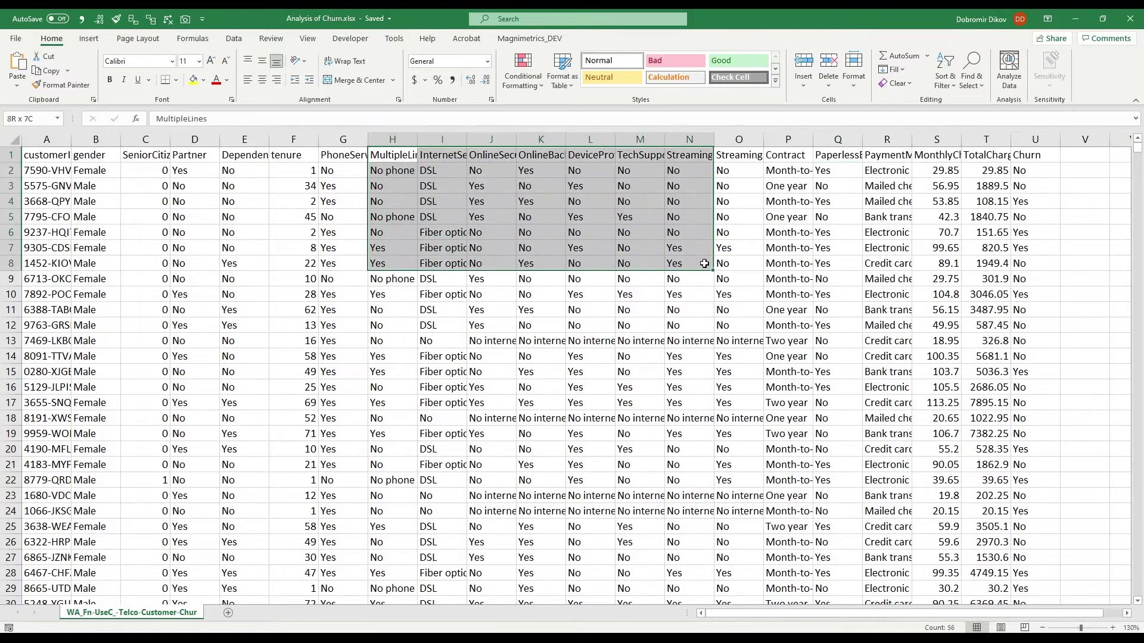
{"action": "left_click_drag", "start_coordinate": [704, 264], "coordinate": [773, 326]}
{"action": "left_click_drag", "start_coordinate": [357, 155], "coordinate": [728, 374]}
{"action": "left_click", "coordinate": [542, 234]}
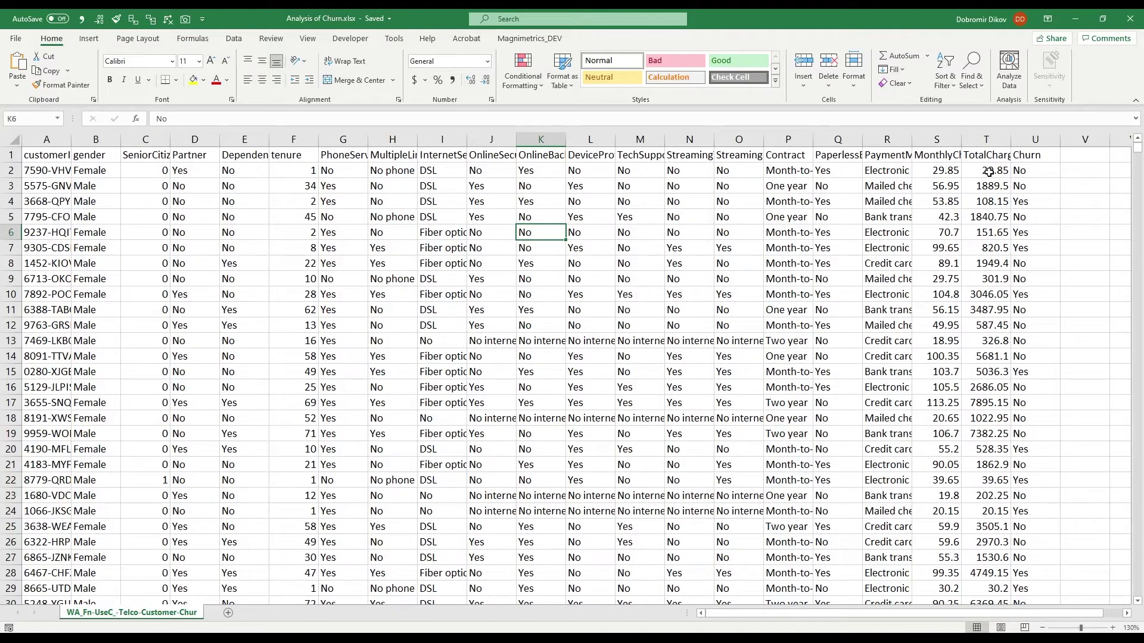
Check the tenure values, then enter the header 'Tenure in Years' in V1.
{"action": "left_click_drag", "start_coordinate": [1076, 159], "coordinate": [1052, 159]}
{"action": "left_click_drag", "start_coordinate": [941, 154], "coordinate": [940, 156]}
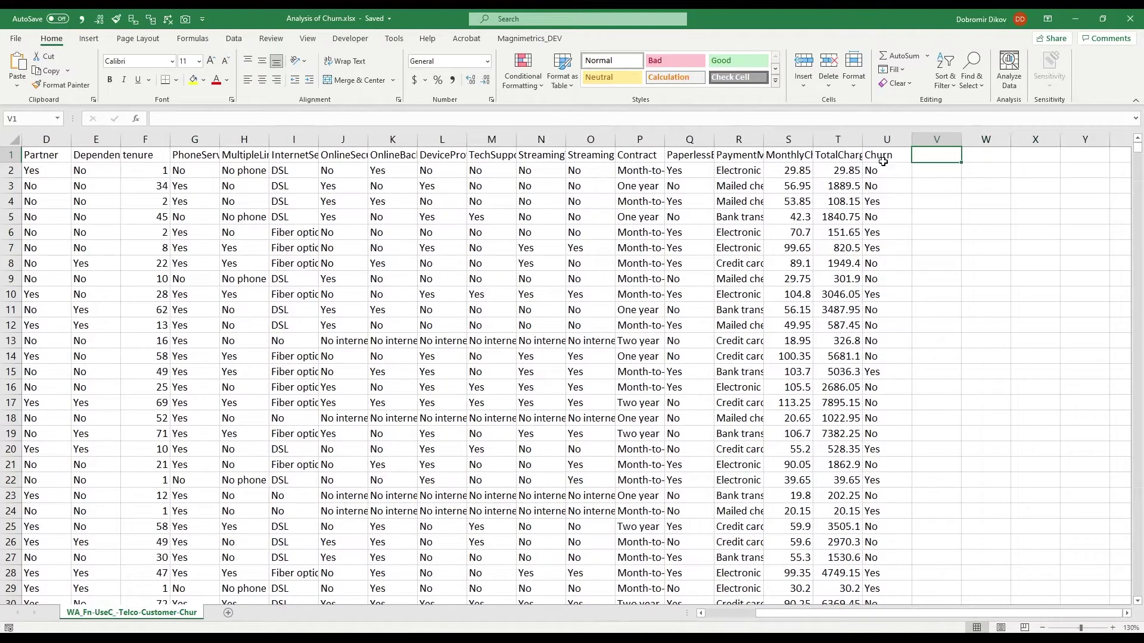
{"action": "left_click_drag", "start_coordinate": [155, 172], "coordinate": [9, 180]}
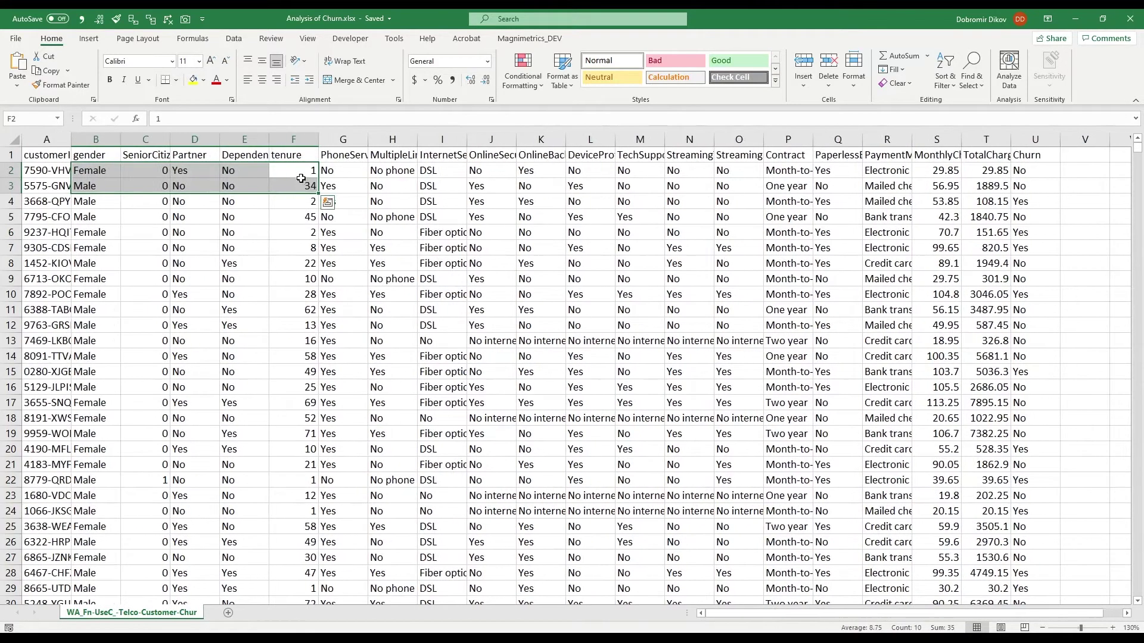
{"action": "left_click", "coordinate": [295, 264]}
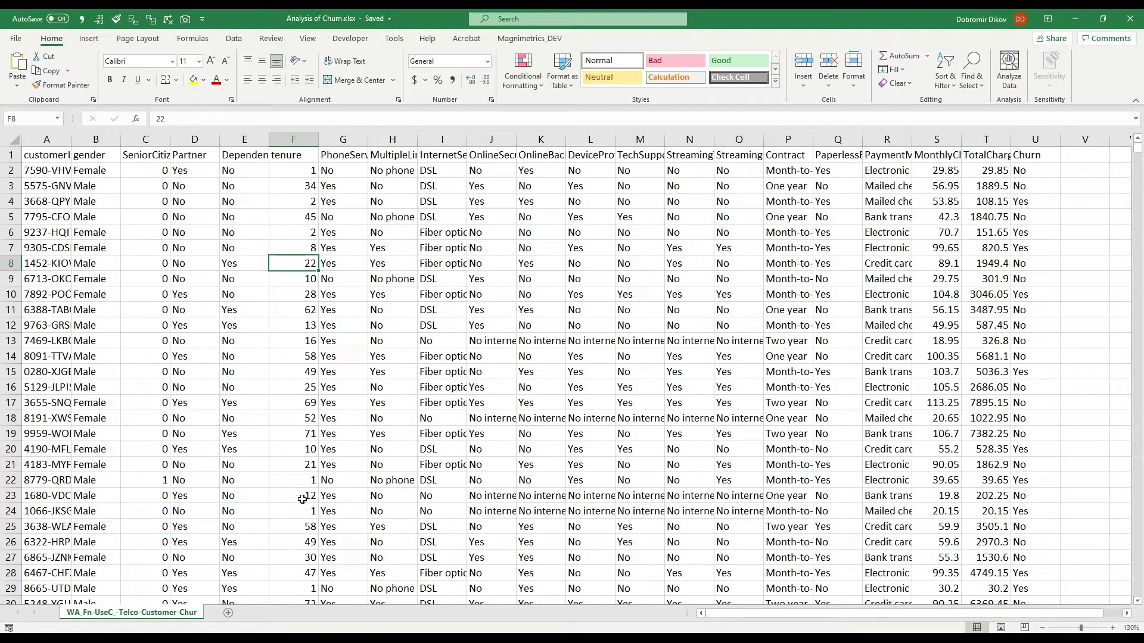
{"action": "left_click", "coordinate": [296, 527]}
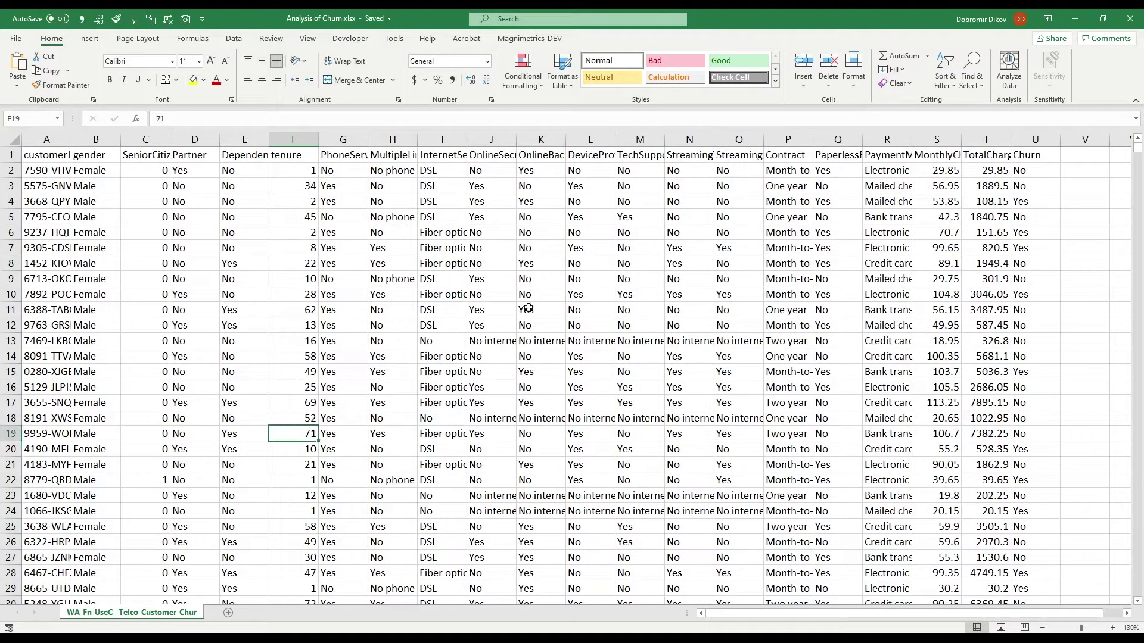
{"action": "left_click_drag", "start_coordinate": [789, 217], "coordinate": [1132, 219]}
{"action": "left_click", "coordinate": [935, 156]}
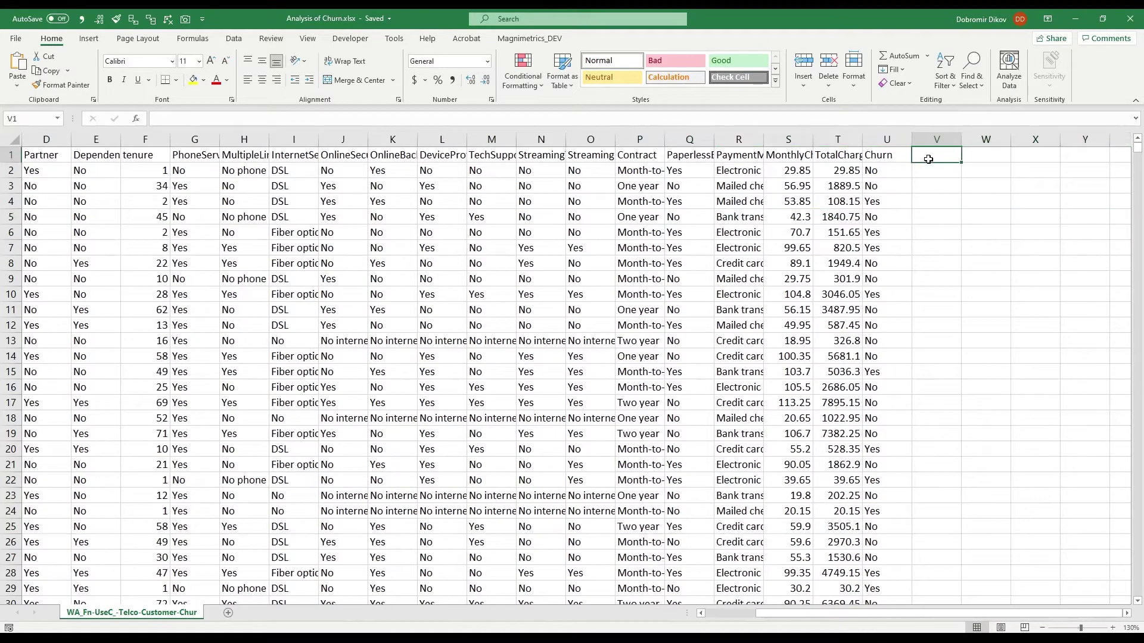
{"action": "type", "text": "Tenure in Years"}
{"action": "key", "text": "ctrl+Return"}
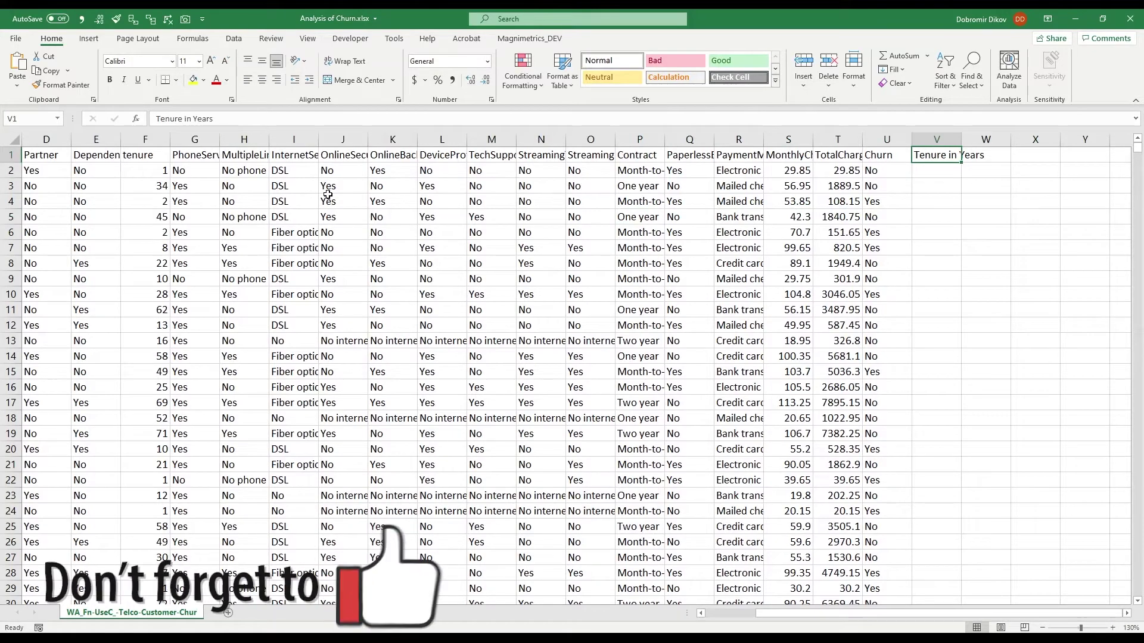
Fill the A1:U1 header row dark blue and make it bold.
{"action": "key", "text": "Right"}
{"action": "key", "text": "Left"}
{"action": "key", "text": "Left"}
{"action": "key", "text": "ctrl+shift+Left"}
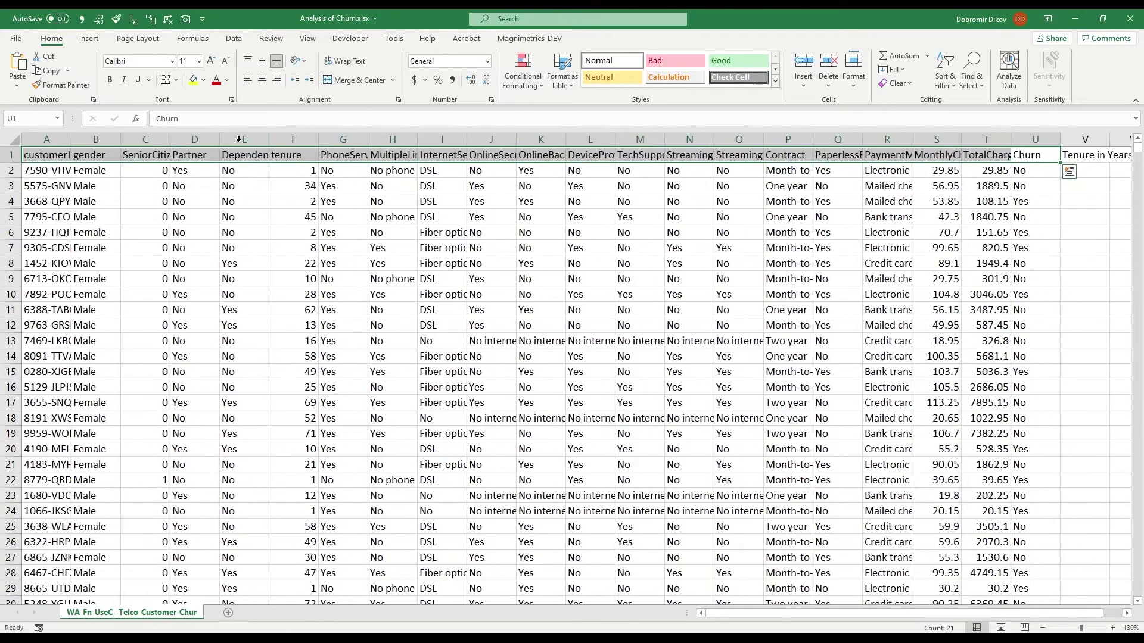
{"action": "left_click", "coordinate": [204, 80]}
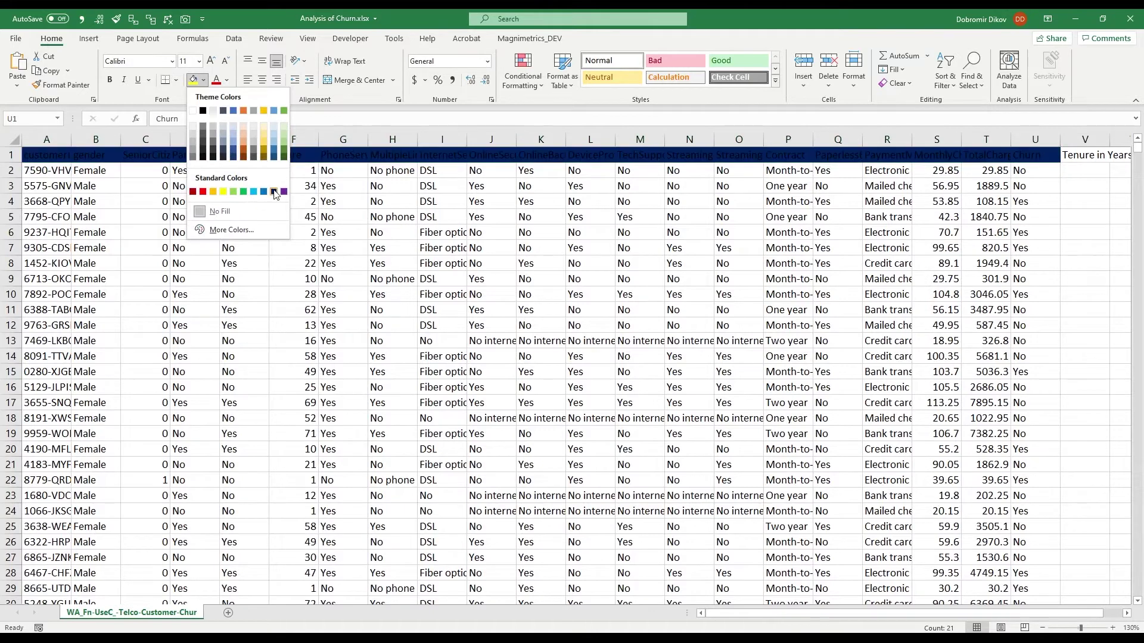
{"action": "left_click", "coordinate": [234, 158]}
{"action": "key", "text": "ctrl+b"}
Give the Tenure in Years header in V1 a yellow fill and bold text.
{"action": "key", "text": "Left"}
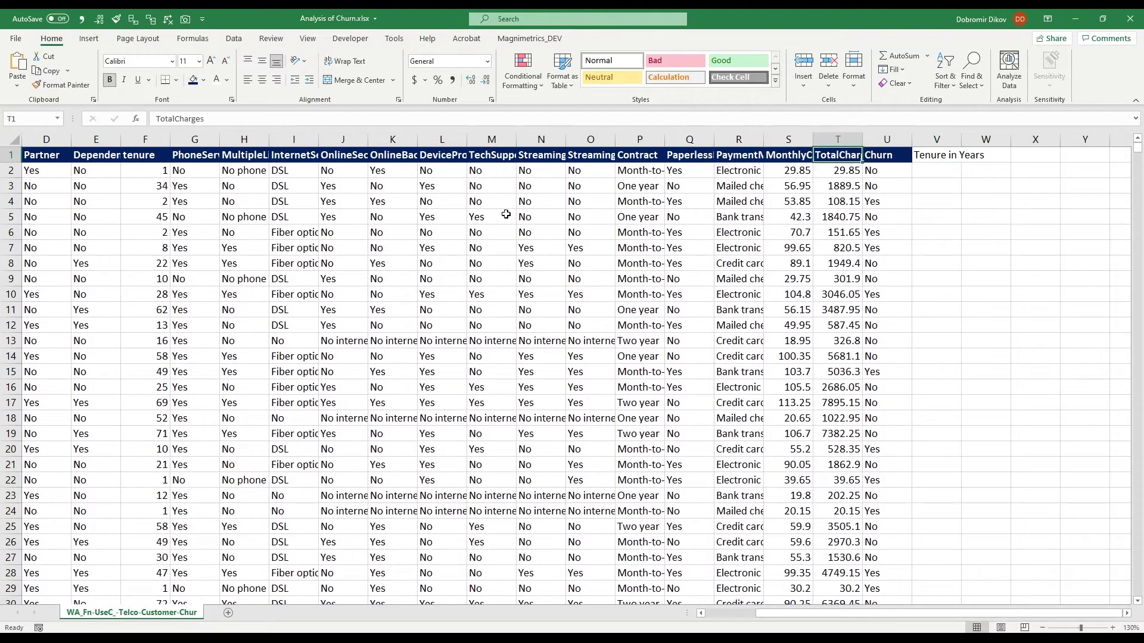
{"action": "key", "text": "Left"}
{"action": "key", "text": "Left"}
{"action": "key", "text": "Right"}
{"action": "key", "text": "Right"}
{"action": "key", "text": "Right"}
{"action": "key", "text": "Right"}
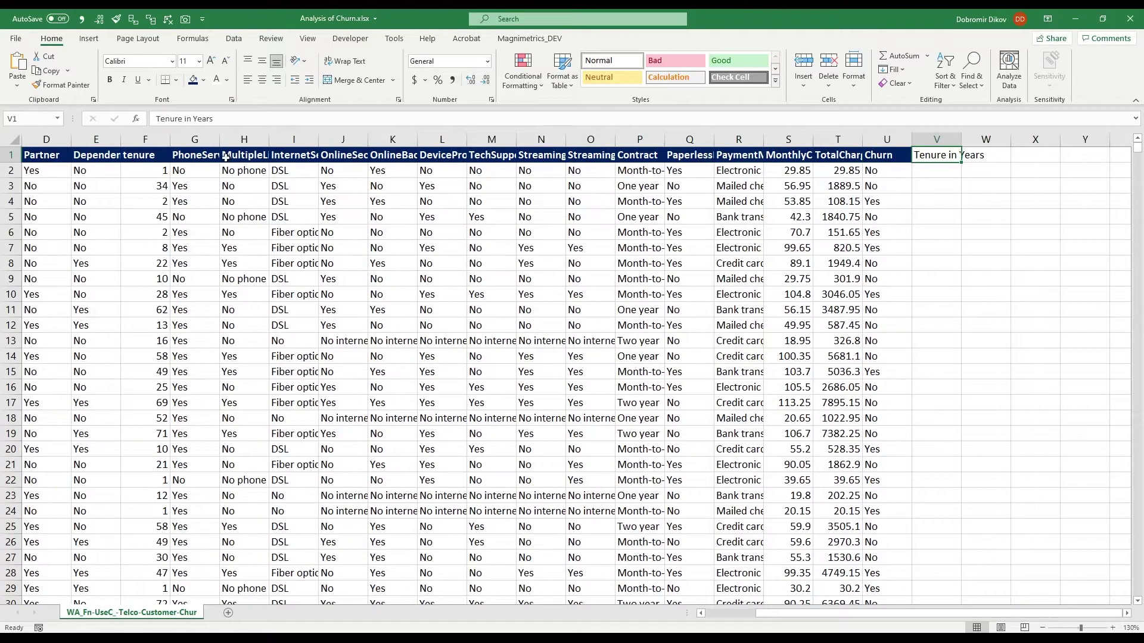
{"action": "left_click", "coordinate": [203, 80]}
{"action": "left_click", "coordinate": [223, 192]}
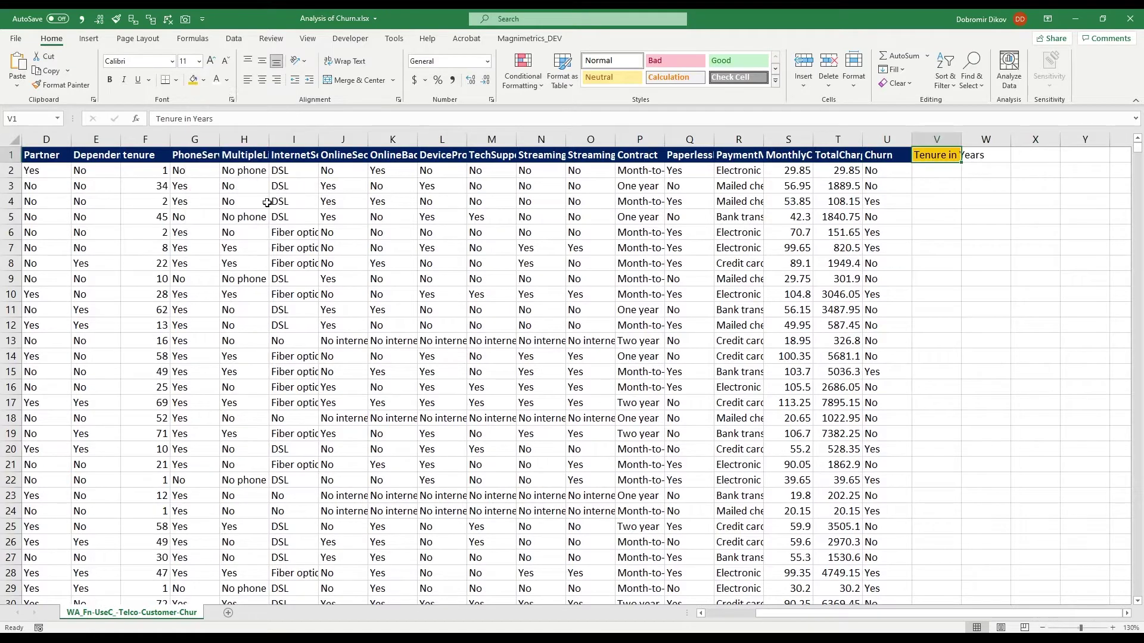
{"action": "key", "text": "ctrl+b"}
Autofit column V and enter =ROUNDUP(F2/12,0) in V2.
{"action": "double_click", "coordinate": [961, 139]}
{"action": "left_click", "coordinate": [955, 172]}
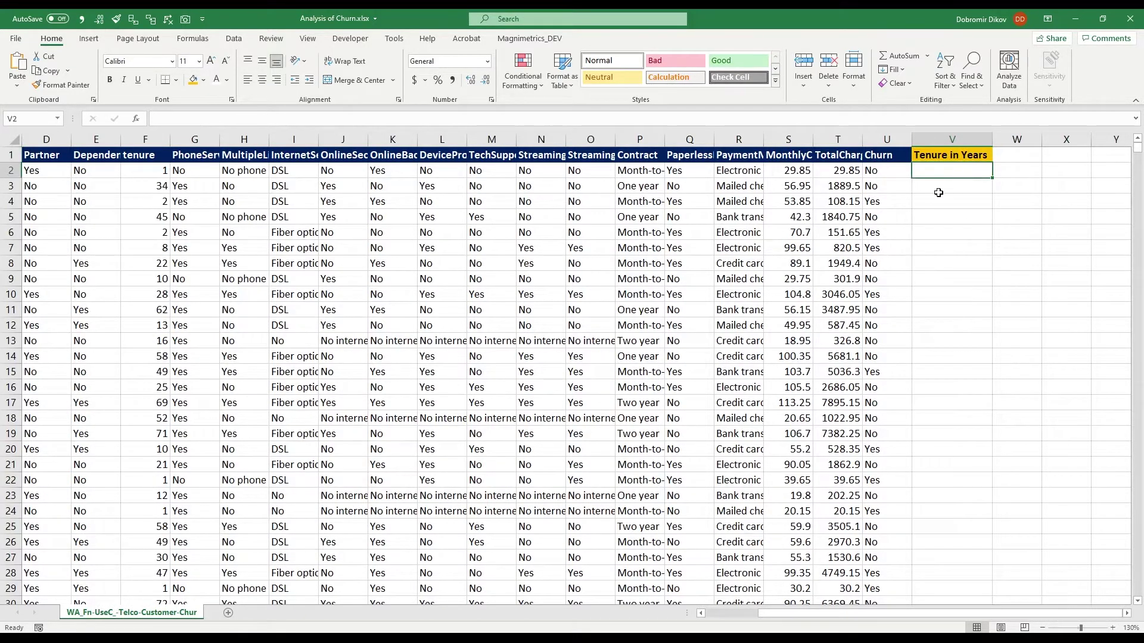
{"action": "type", "text": "=roundup"}
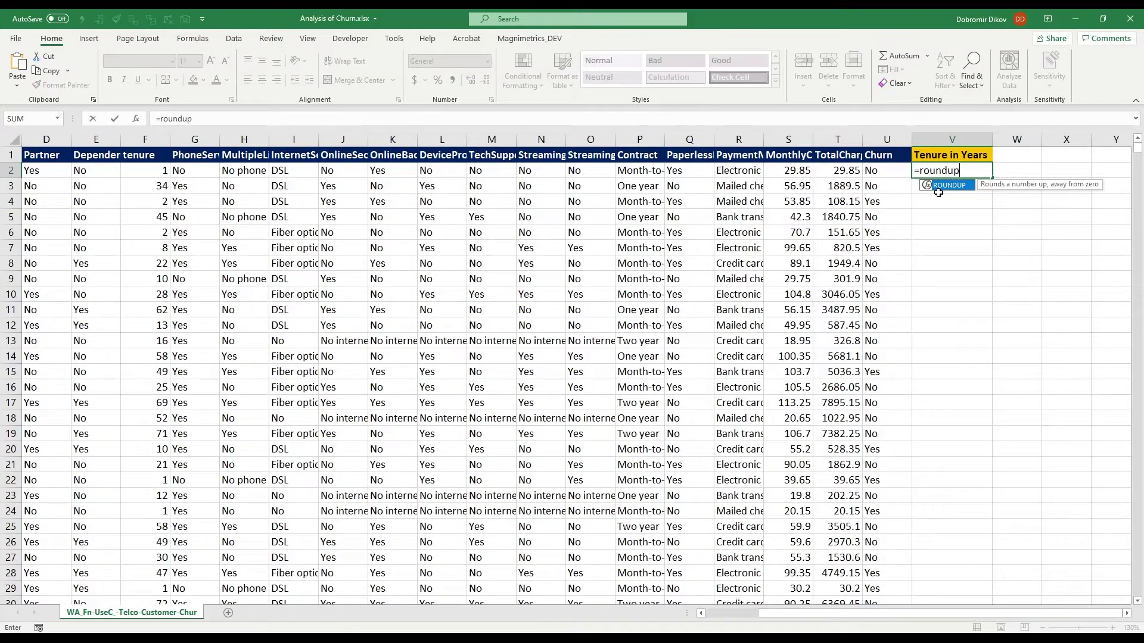
{"action": "key", "text": "Tab"}
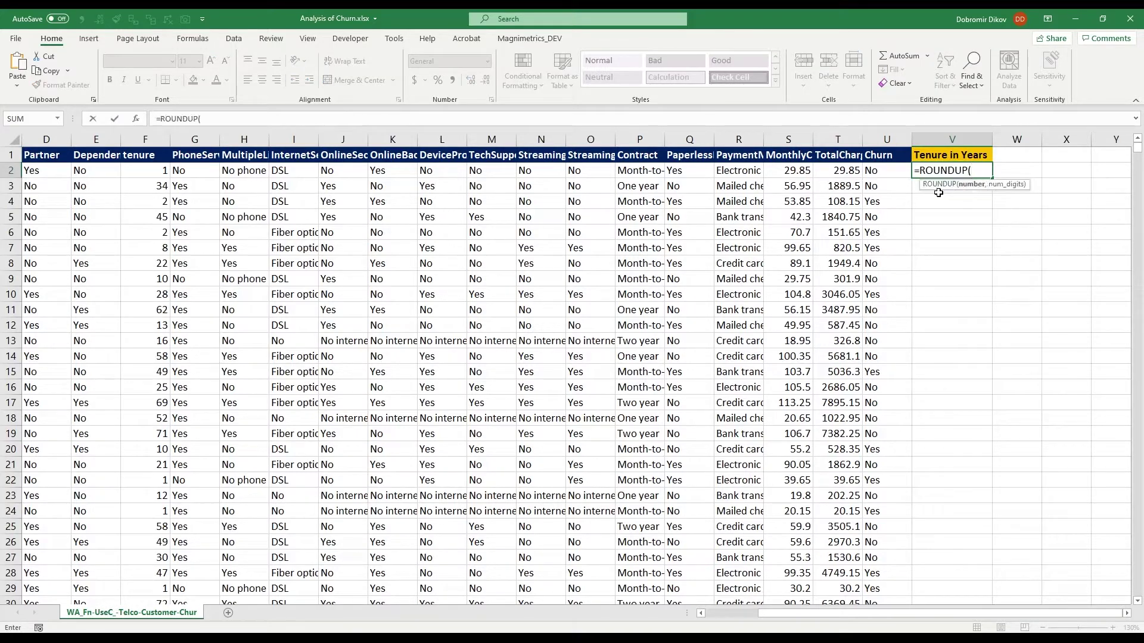
{"action": "key", "text": "Left"}
{"action": "key", "text": "Left"}
{"action": "key", "text": "Left"}
{"action": "key", "text": "Left"}
{"action": "key", "text": "Left"}
{"action": "key", "text": "Left"}
{"action": "key", "text": "Left"}
{"action": "key", "text": "Left"}
{"action": "key", "text": "Left"}
{"action": "key", "text": "Left"}
{"action": "key", "text": "Left"}
{"action": "key", "text": "Left"}
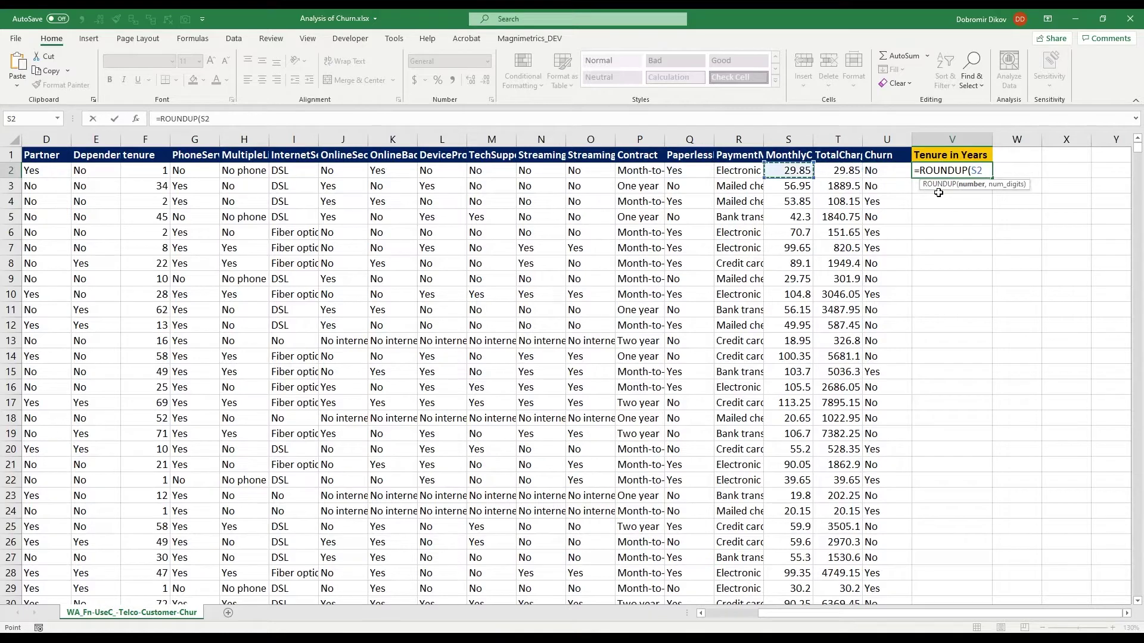
{"action": "key", "text": "Left"}
{"action": "key", "text": "Left"}
{"action": "key", "text": "Left"}
{"action": "key", "text": "Left"}
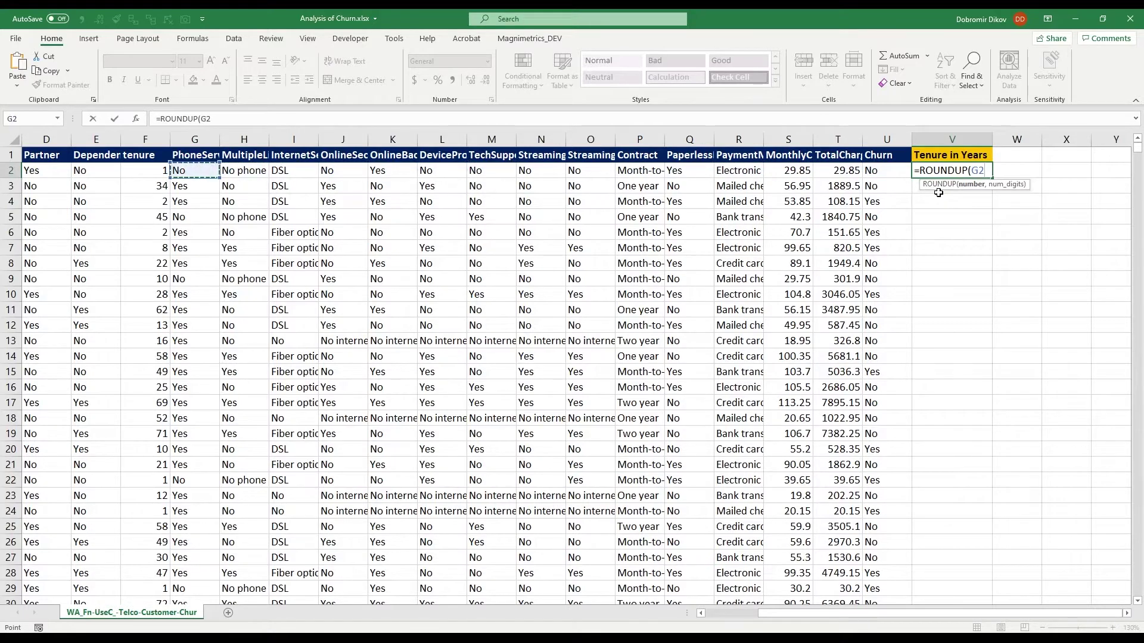
{"action": "type", "text": "/12"}
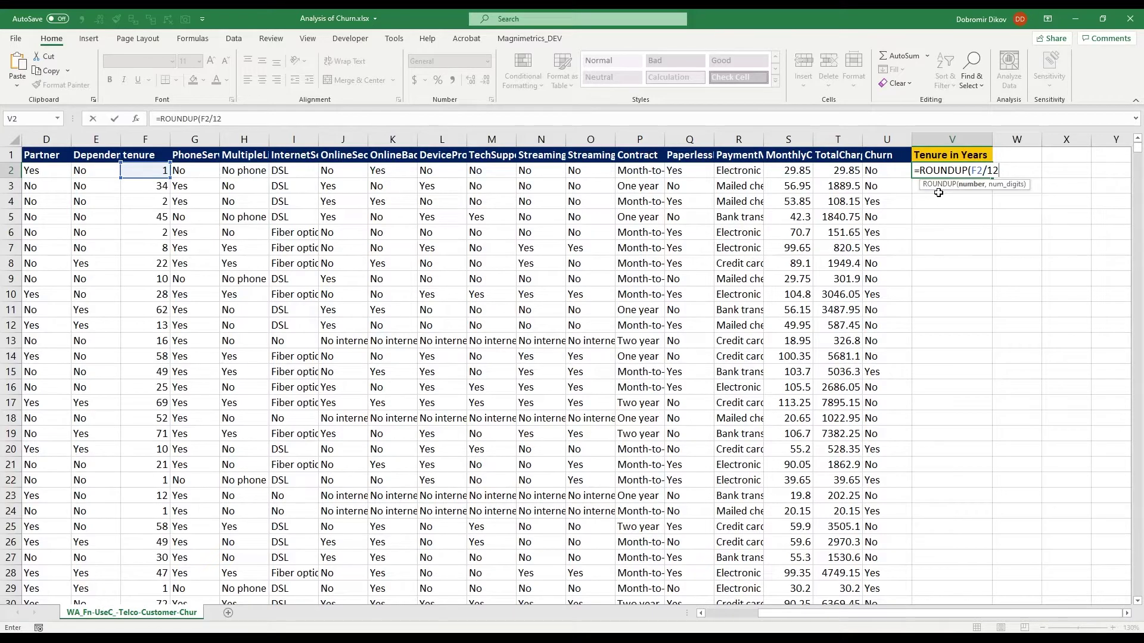
{"action": "type", "text": ",0)"}
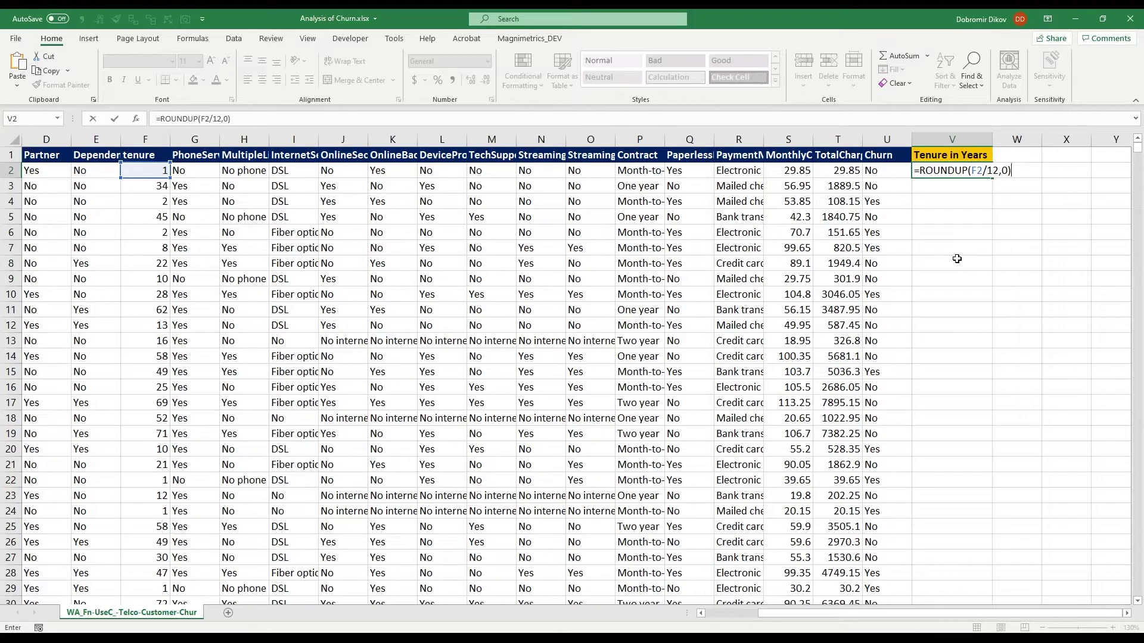
{"action": "key", "text": "ctrl+Return"}
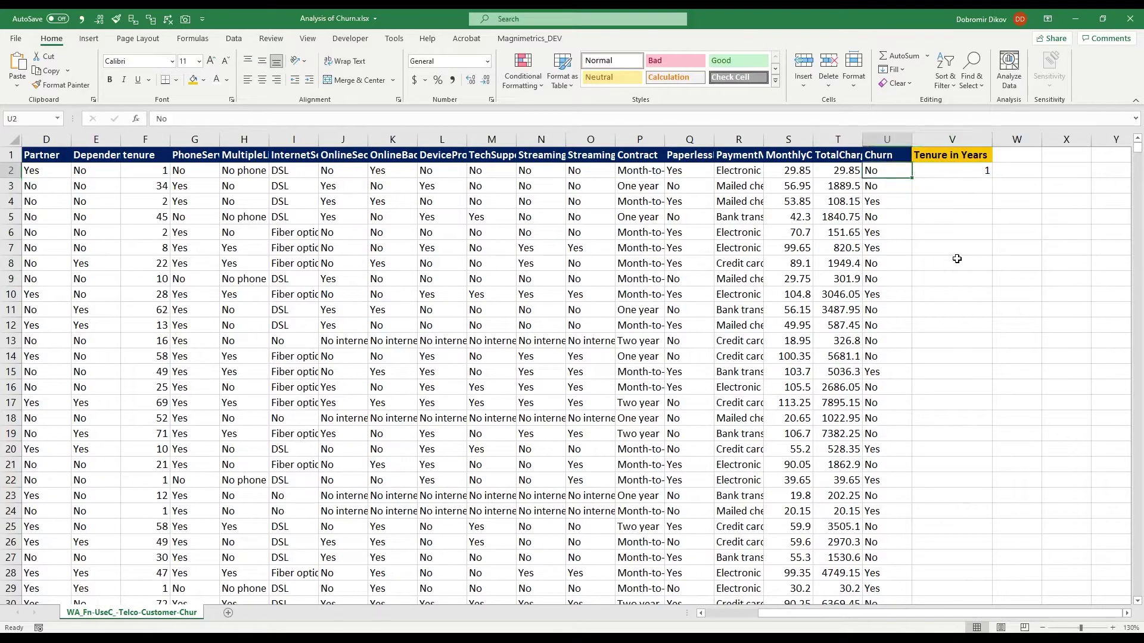
Copy the ROUNDUP formula down to V9 and check the results.
{"action": "key", "text": "shift+Down"}
{"action": "key", "text": "shift+Down"}
{"action": "key", "text": "shift+Down"}
{"action": "key", "text": "shift+Down"}
{"action": "key", "text": "shift+Down"}
{"action": "key", "text": "shift+Down"}
{"action": "key", "text": "shift+Down"}
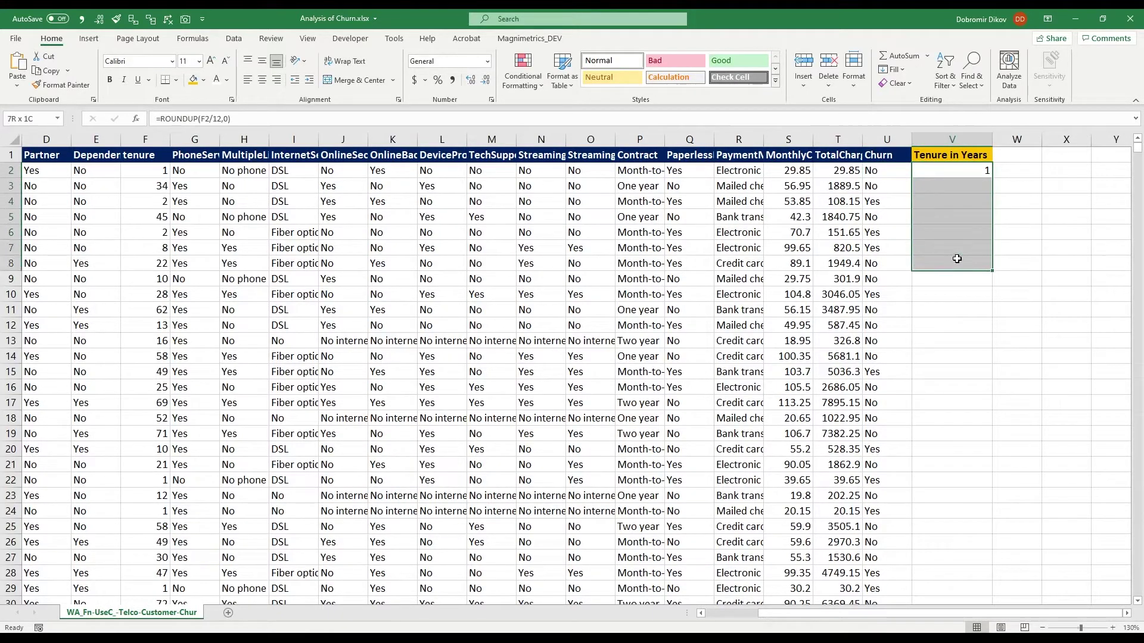
{"action": "key", "text": "ctrl+d"}
{"action": "key", "text": "Down"}
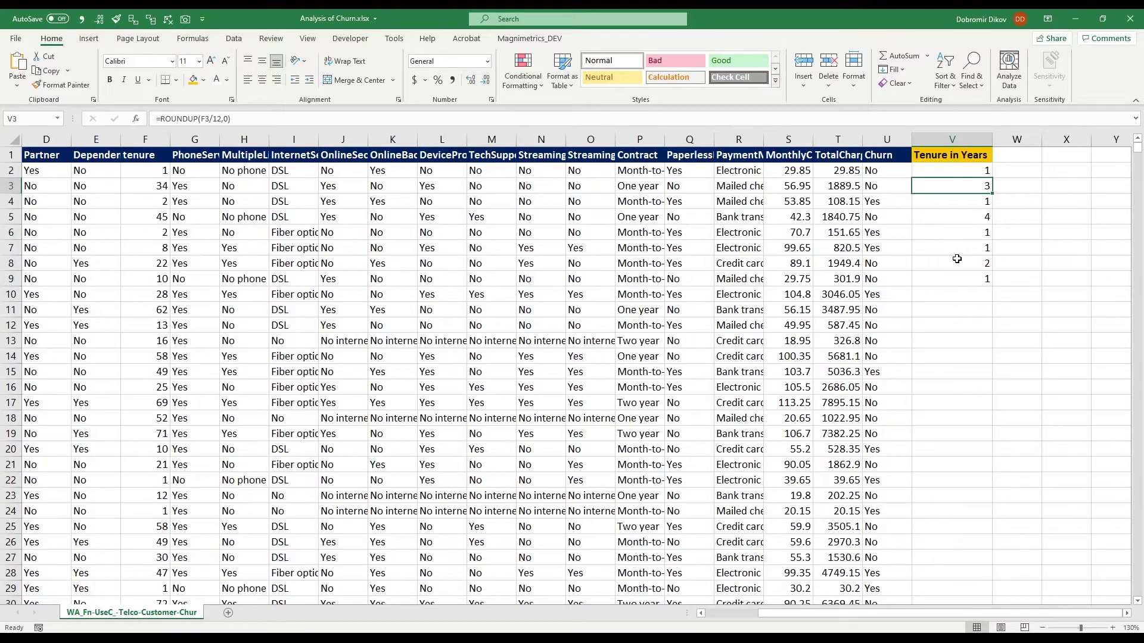
{"action": "key", "text": "Down"}
{"action": "key", "text": "Down"}
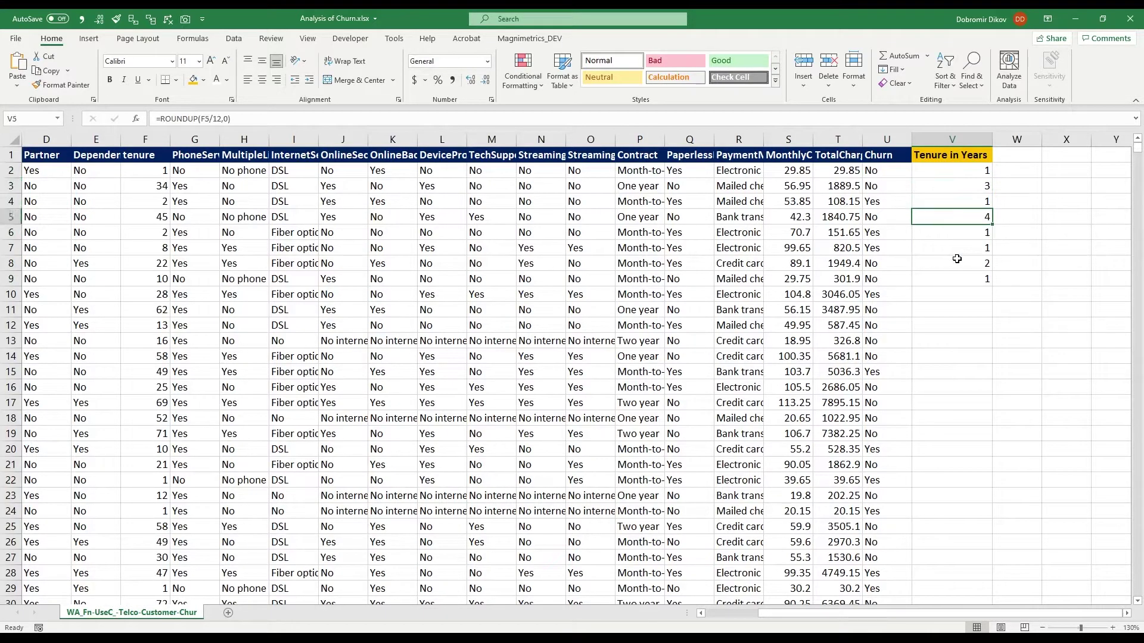
{"action": "key", "text": "Down"}
{"action": "key", "text": "Down"}
{"action": "key", "text": "Down"}
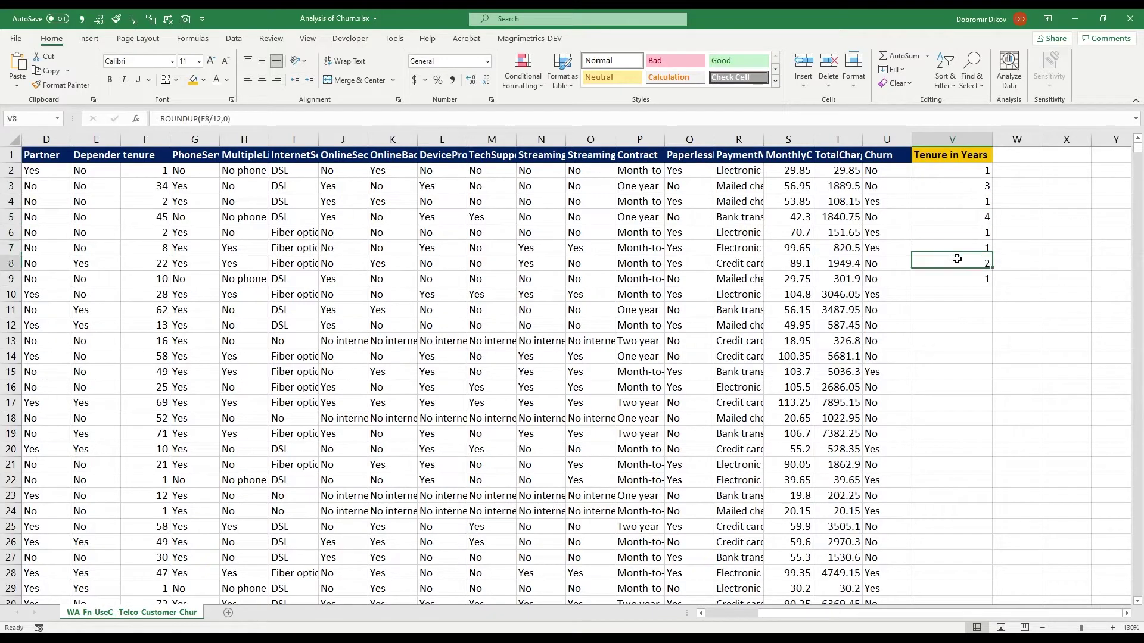
{"action": "key", "text": "Down"}
{"action": "key", "text": "ctrl+Up"}
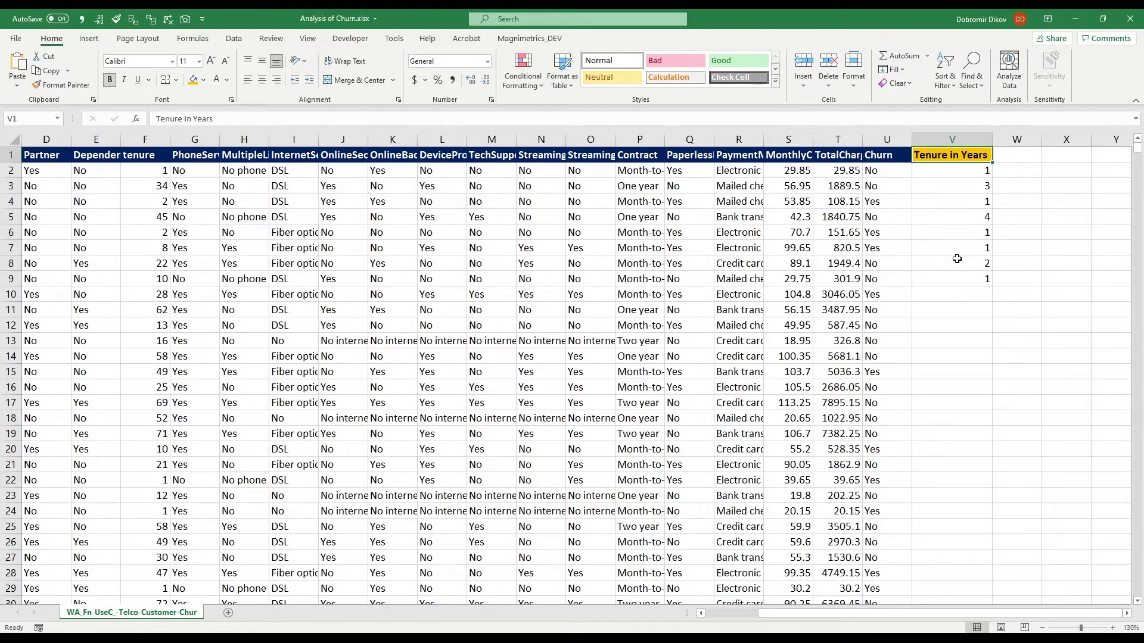
{"action": "key", "text": "ctrl+Down"}
Fill the ROUNDUP formula down column V through row 7044 and verify V2.
{"action": "key", "text": "Left"}
{"action": "key", "text": "ctrl+Down"}
{"action": "key", "text": "Right"}
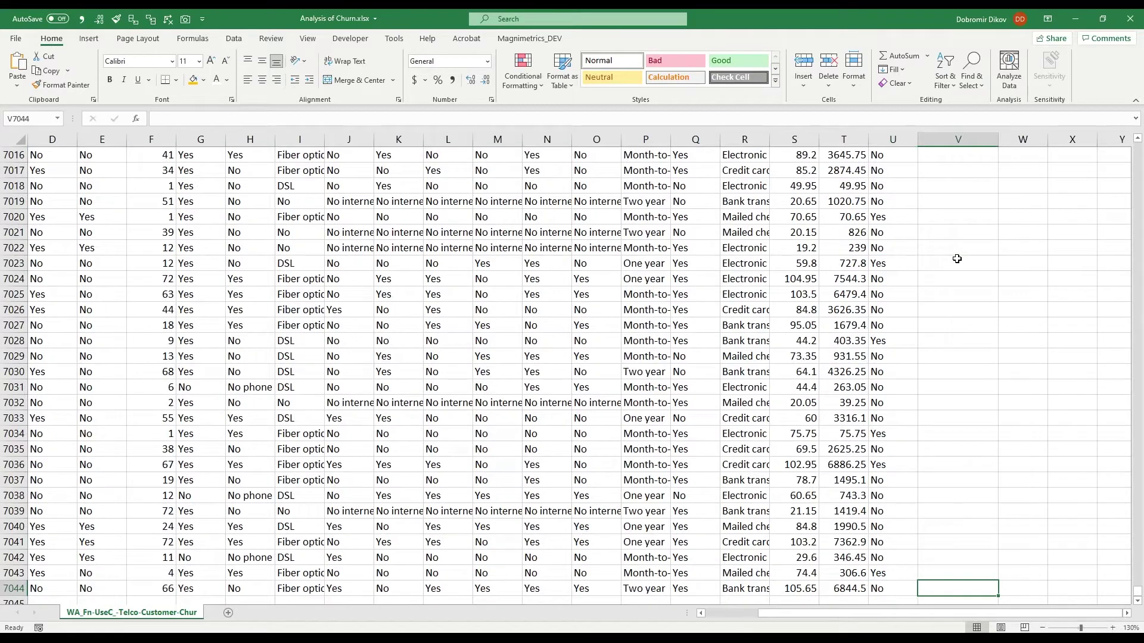
{"action": "key", "text": "ctrl+shift+Up"}
{"action": "key", "text": "ctrl+d"}
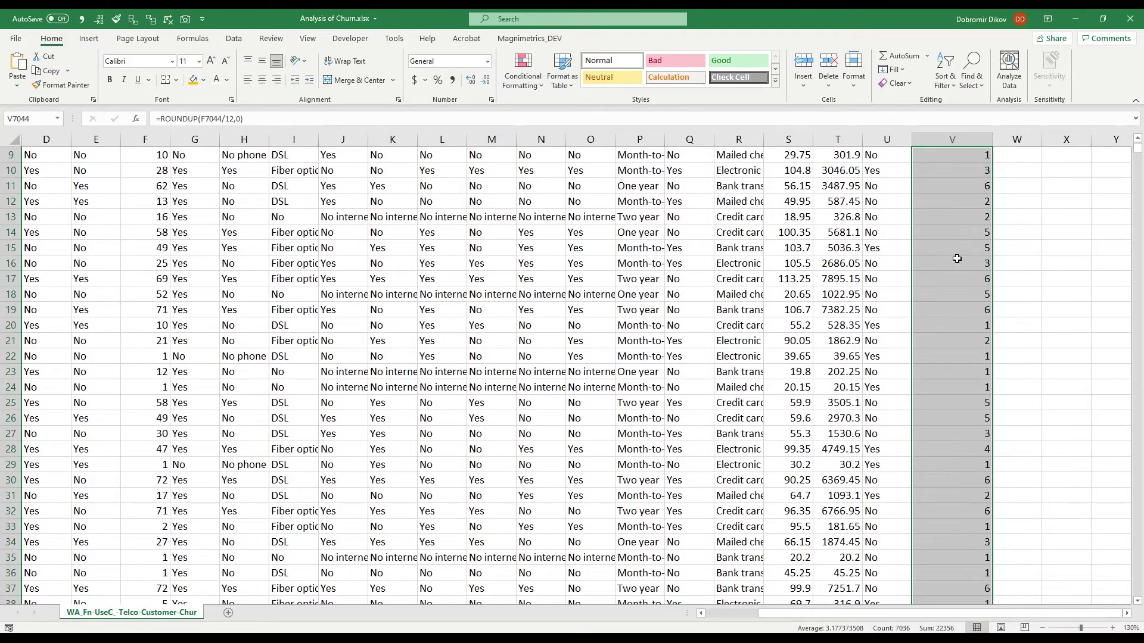
{"action": "key", "text": "ctrl+Up"}
{"action": "key", "text": "Down"}
{"action": "key", "text": "Up"}
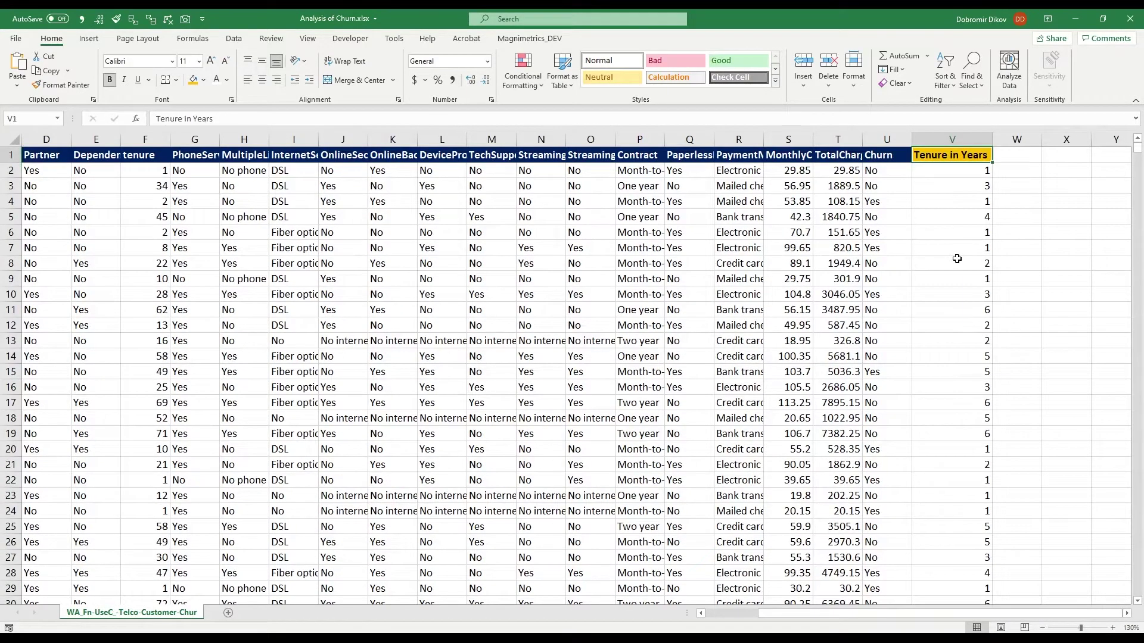
{"action": "key", "text": "Down"}
{"action": "key", "text": "Up"}
{"action": "key", "text": "Down"}
{"action": "key", "text": "Up"}
{"action": "key", "text": "Right"}
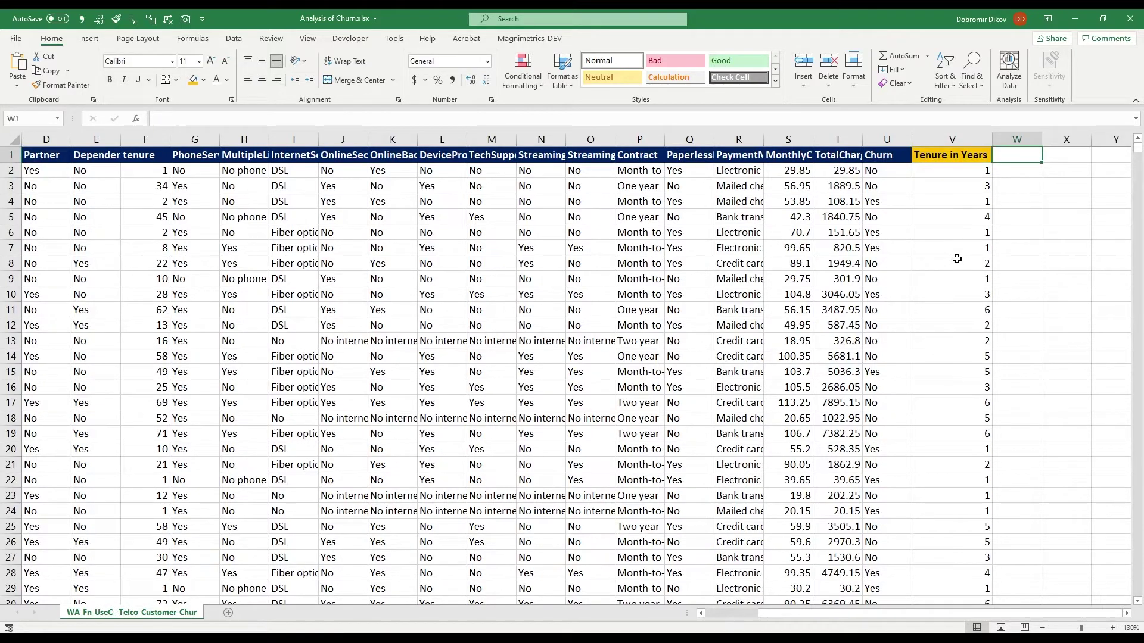
Enter 'Churn Counter' in W1 and copy V1's yellow bold format onto it.
{"action": "type", "text": "Churn Counter"}
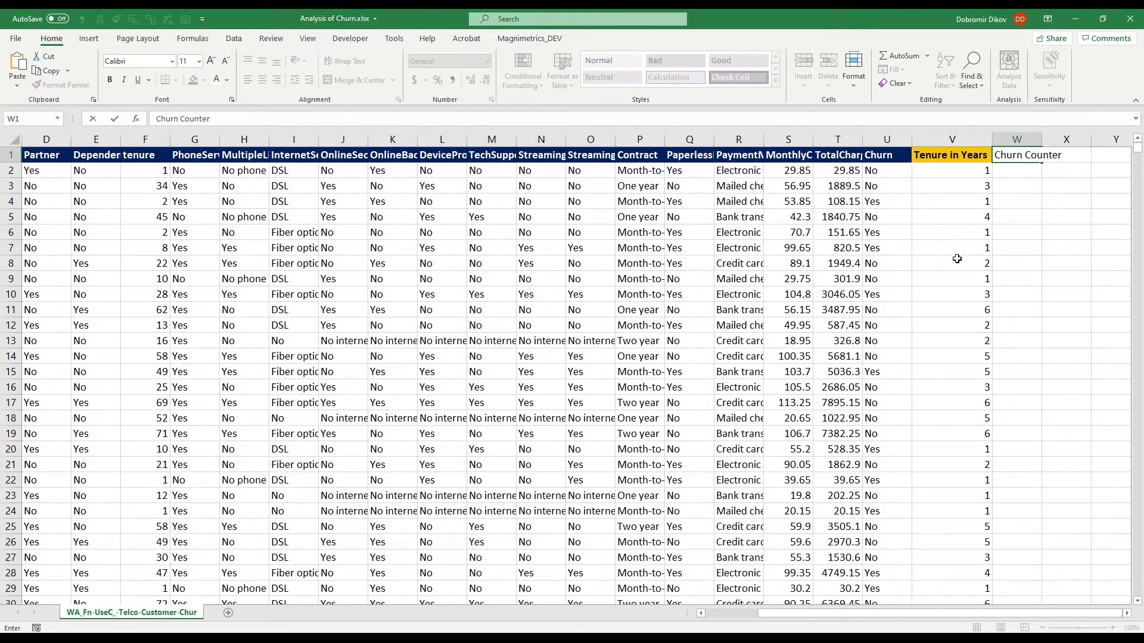
{"action": "key", "text": "Return"}
{"action": "key", "text": "Up"}
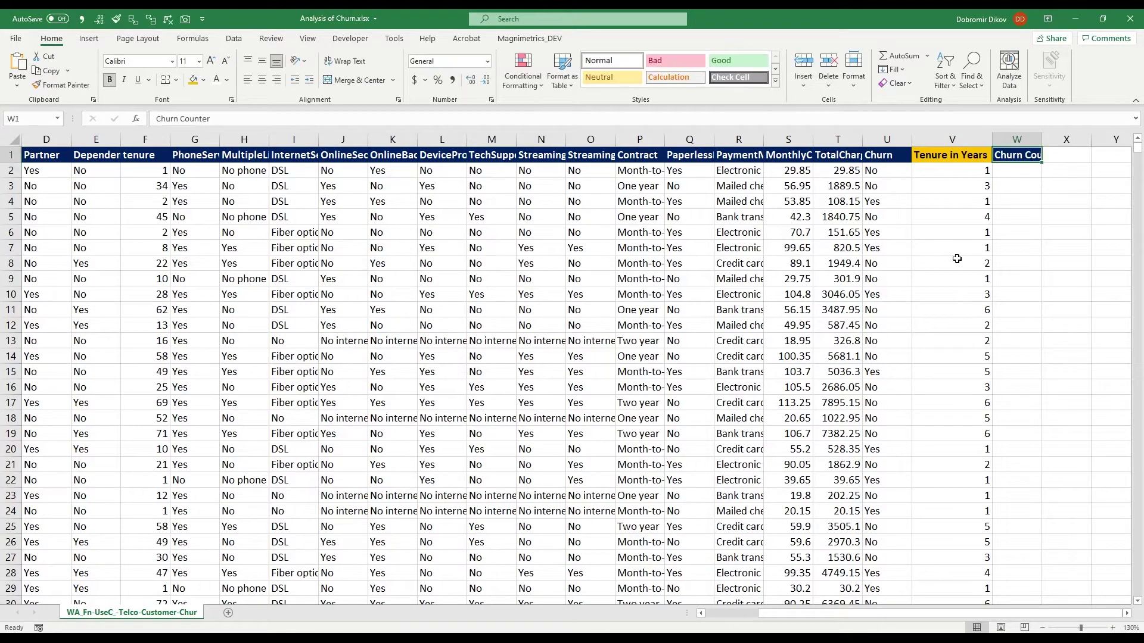
{"action": "key", "text": "Left"}
{"action": "key", "text": "alt+h"}
{"action": "key", "text": "f"}
{"action": "key", "text": "p"}
{"action": "key", "text": "Right"}
{"action": "key", "text": "Return"}
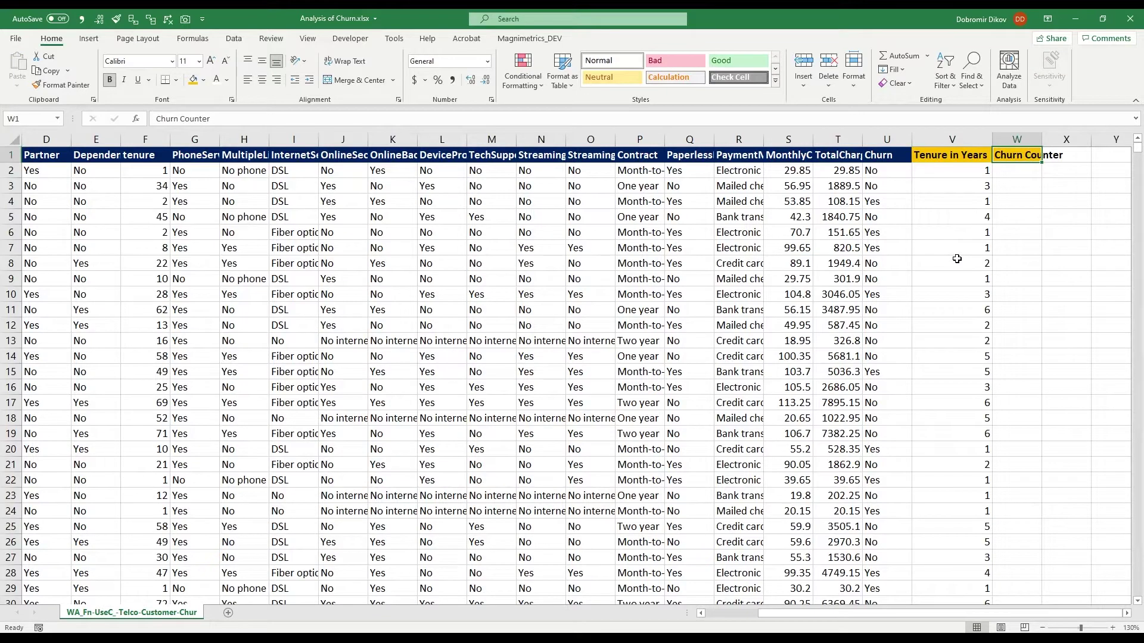
Autofit column W to fit the Churn Counter header.
{"action": "key", "text": "alt+h"}
{"action": "key", "text": "o"}
{"action": "key", "text": "i"}
{"action": "key", "text": "Down"}
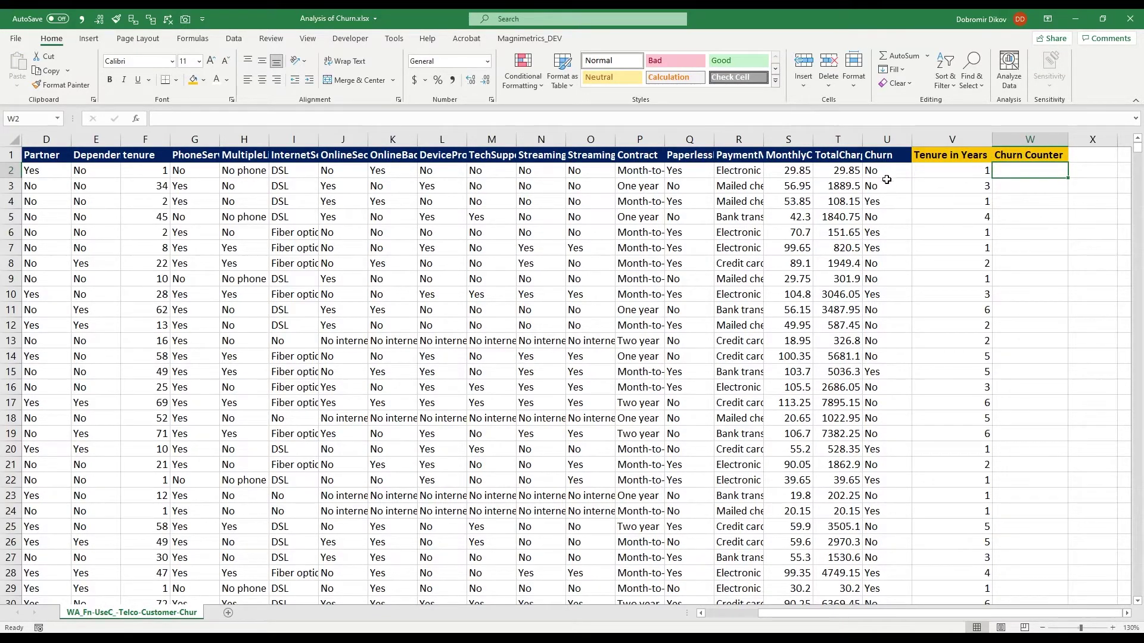
Review the Churn values and enter =IF(U2="Yes",1,0) in W2.
{"action": "left_click_drag", "start_coordinate": [879, 168], "coordinate": [886, 233]}
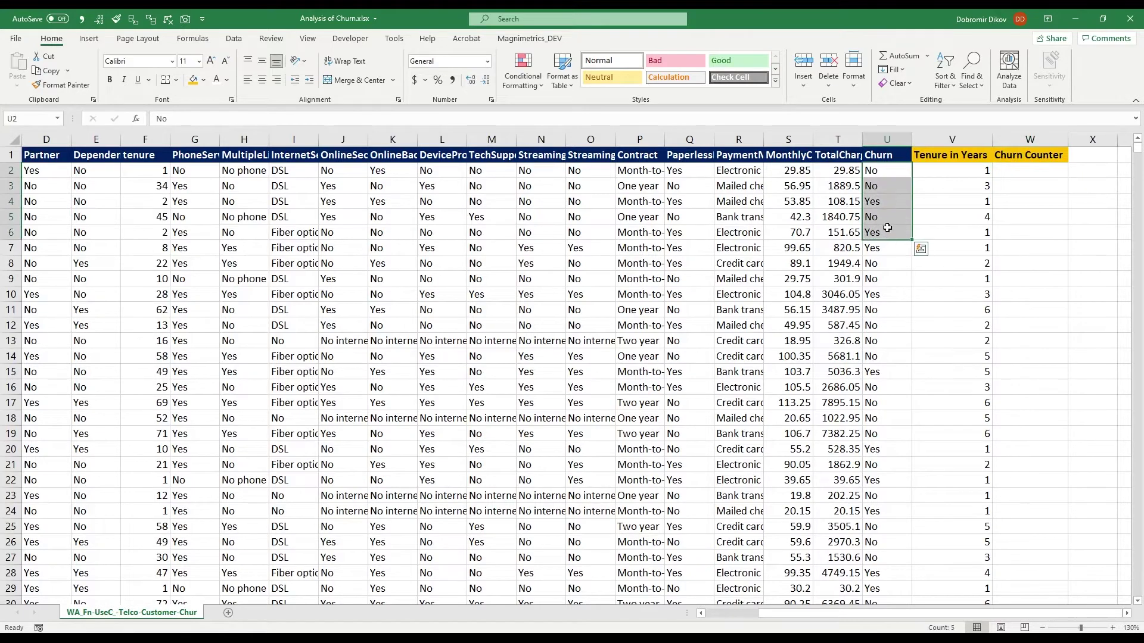
{"action": "left_click", "coordinate": [885, 185]}
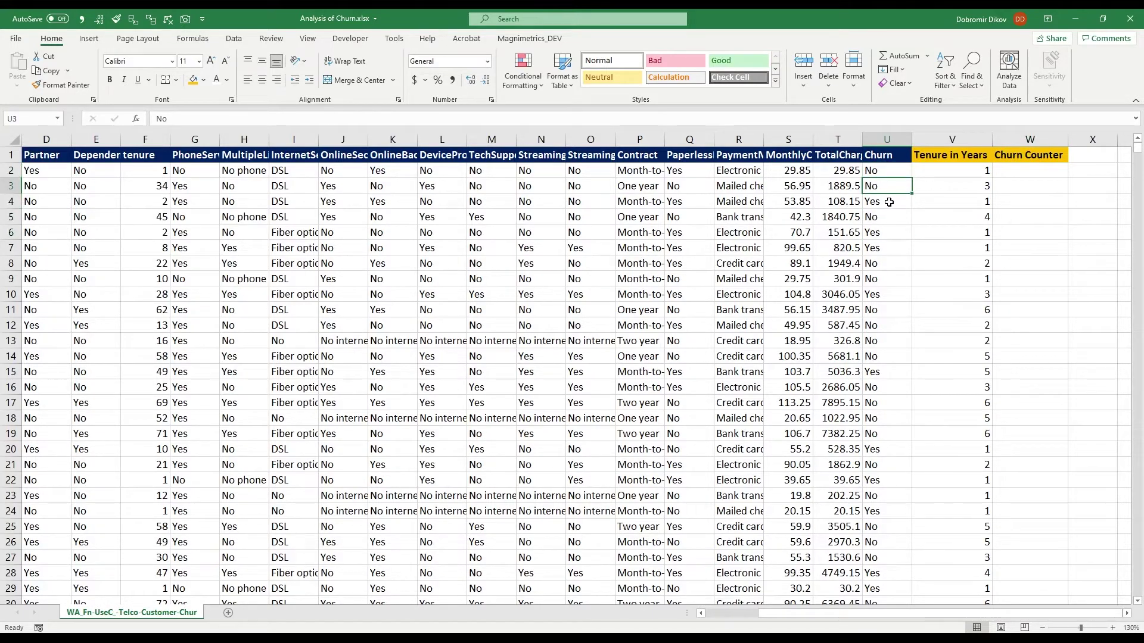
{"action": "left_click", "coordinate": [889, 202]}
{"action": "left_click_drag", "start_coordinate": [882, 170], "coordinate": [887, 249]}
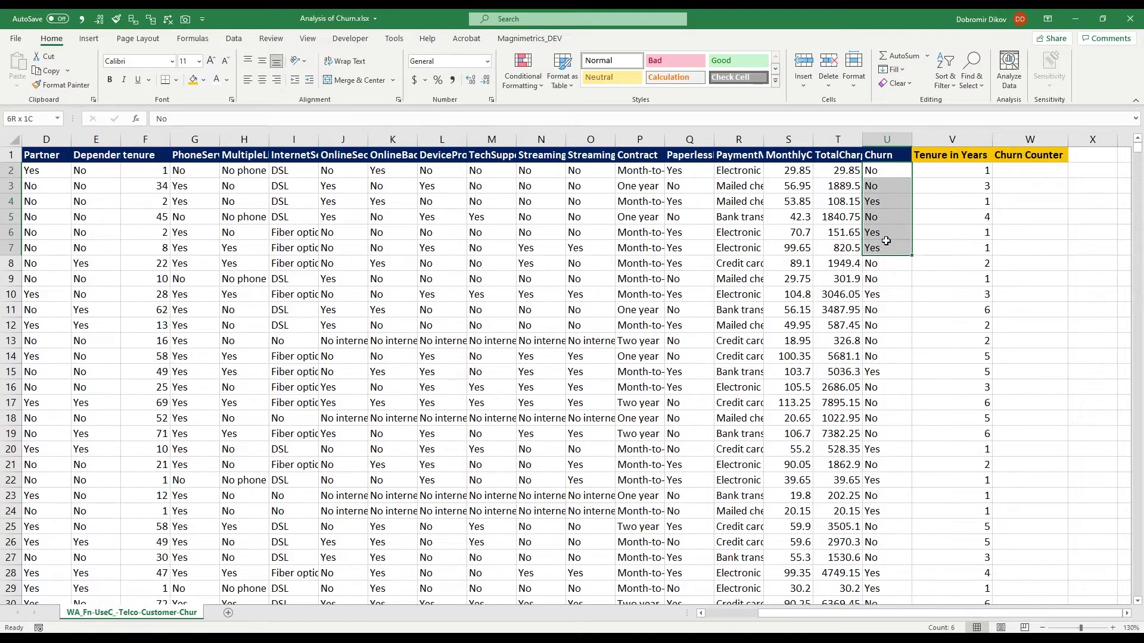
{"action": "left_click", "coordinate": [887, 198]}
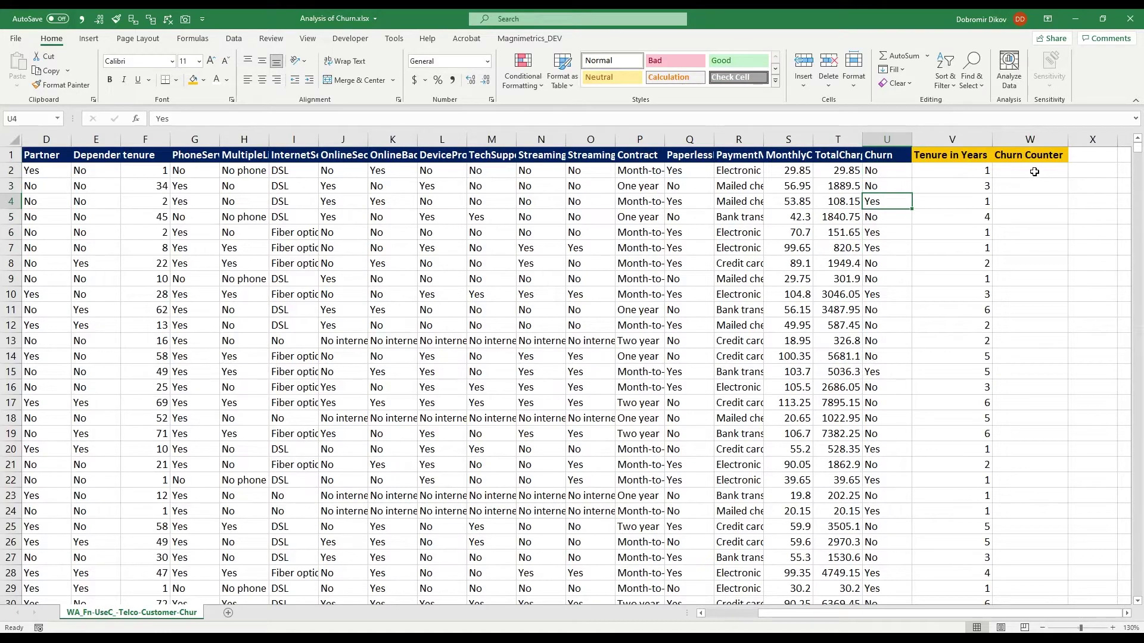
{"action": "left_click", "coordinate": [1033, 173]}
{"action": "type", "text": "=IF("}
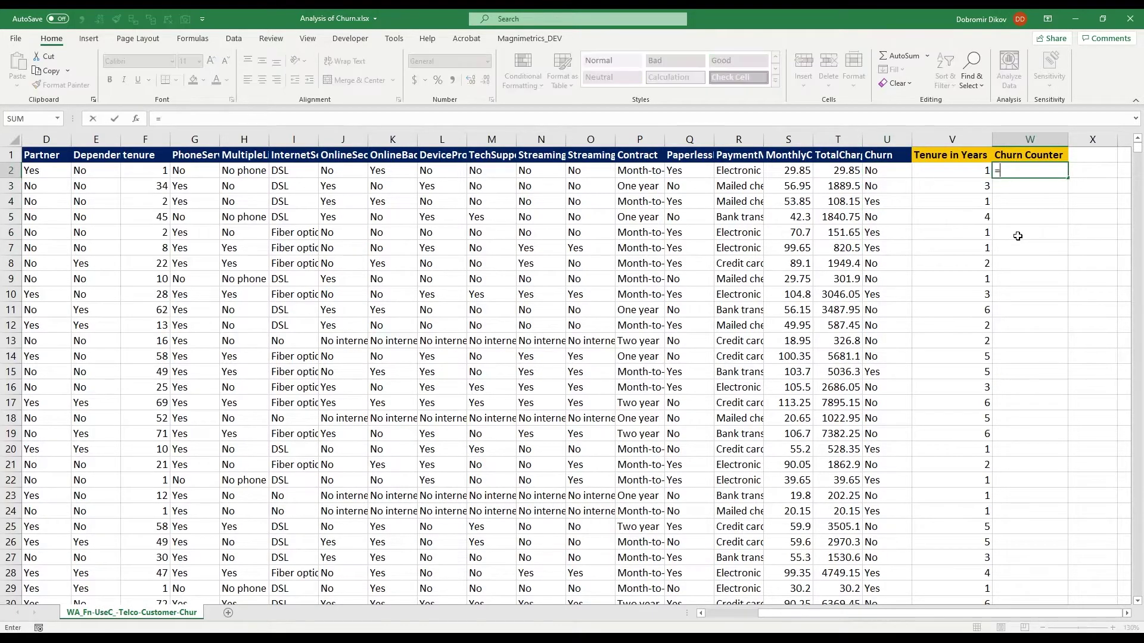
{"action": "key", "text": "Left"}
{"action": "key", "text": "Left"}
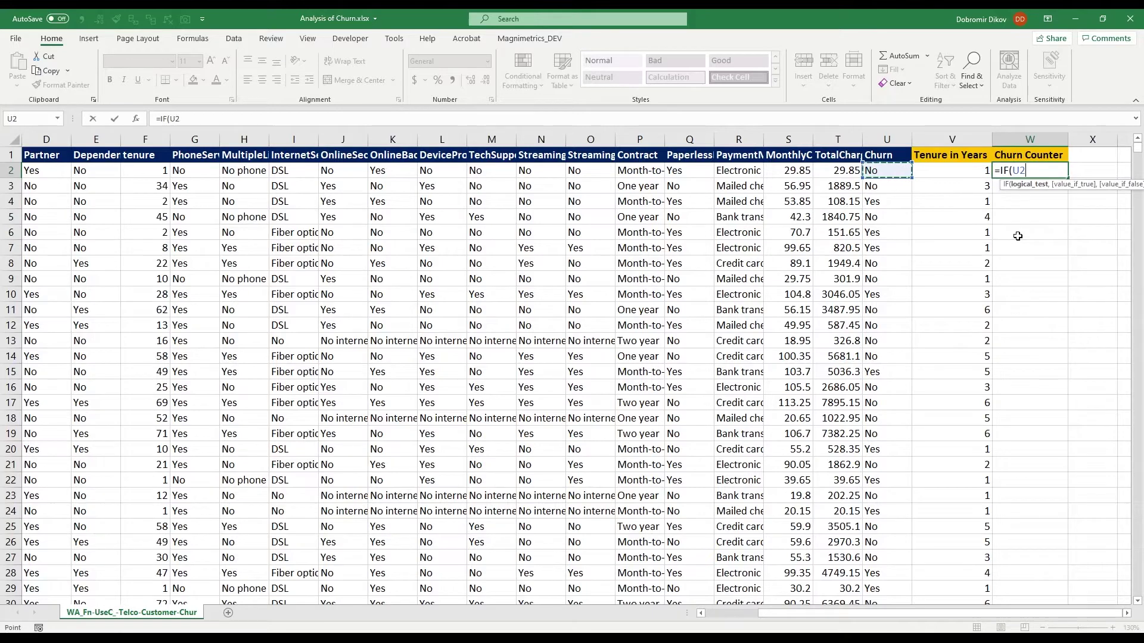
{"action": "type", "text": "\"Yes"}
{"action": "type", "text": ",1,"}
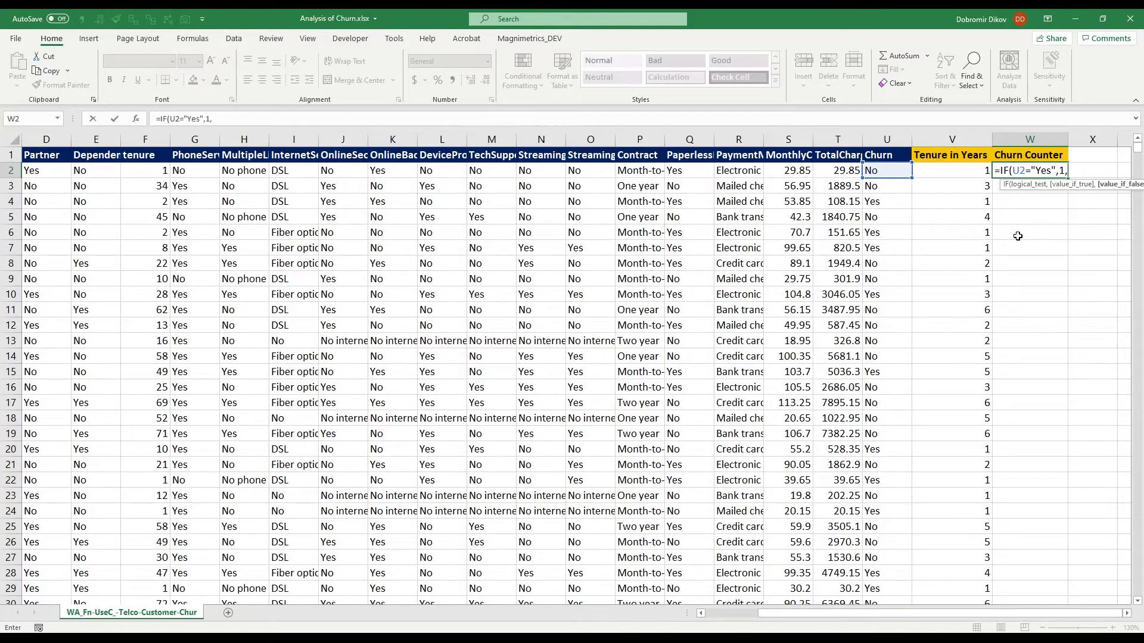
{"action": "type", "text": "0"}
{"action": "key", "text": "Return"}
Fill the churn flag formula down column W through row 7044.
{"action": "key", "text": "Up"}
{"action": "key", "text": "Left"}
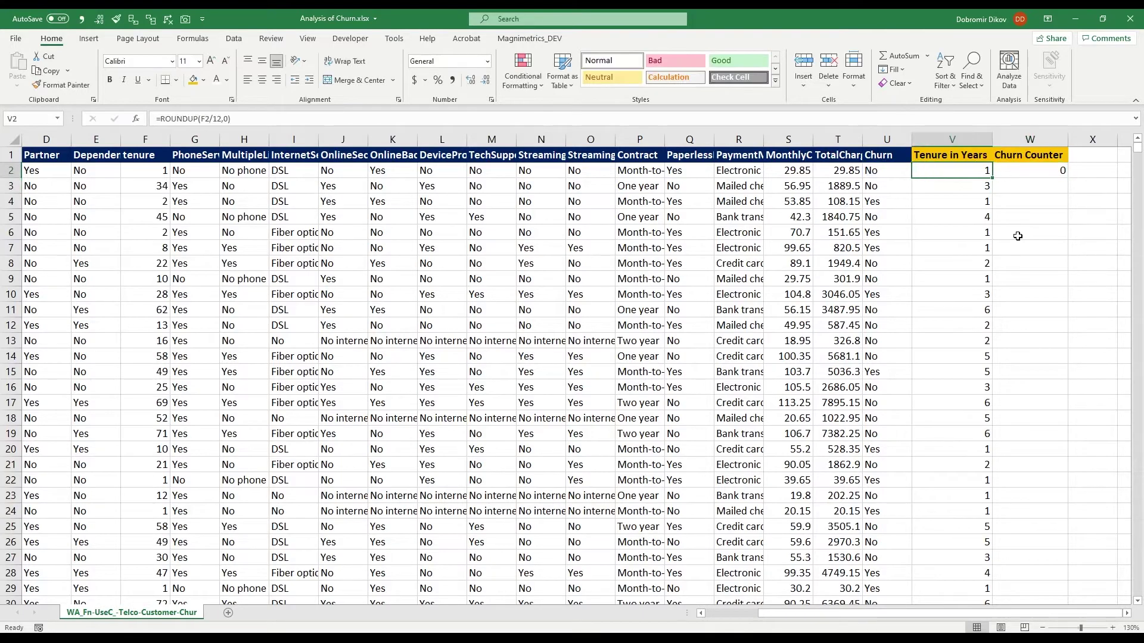
{"action": "key", "text": "ctrl+Down"}
{"action": "key", "text": "Right"}
{"action": "key", "text": "ctrl+shift+Up"}
{"action": "key", "text": "ctrl+d"}
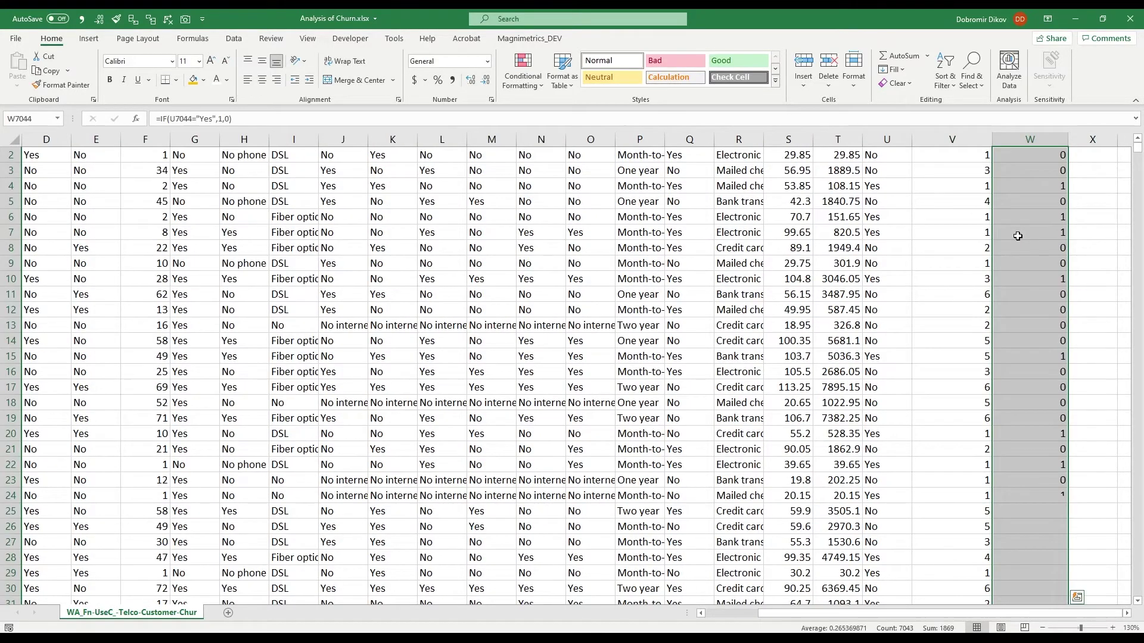
{"action": "key", "text": "Up"}
Spot-check the churn flags against column U, e.g. row 6, and select W2:W7044.
{"action": "key", "text": "Down"}
{"action": "key", "text": "Down"}
{"action": "key", "text": "Down"}
{"action": "key", "text": "Down"}
{"action": "key", "text": "Down"}
{"action": "key", "text": "Down"}
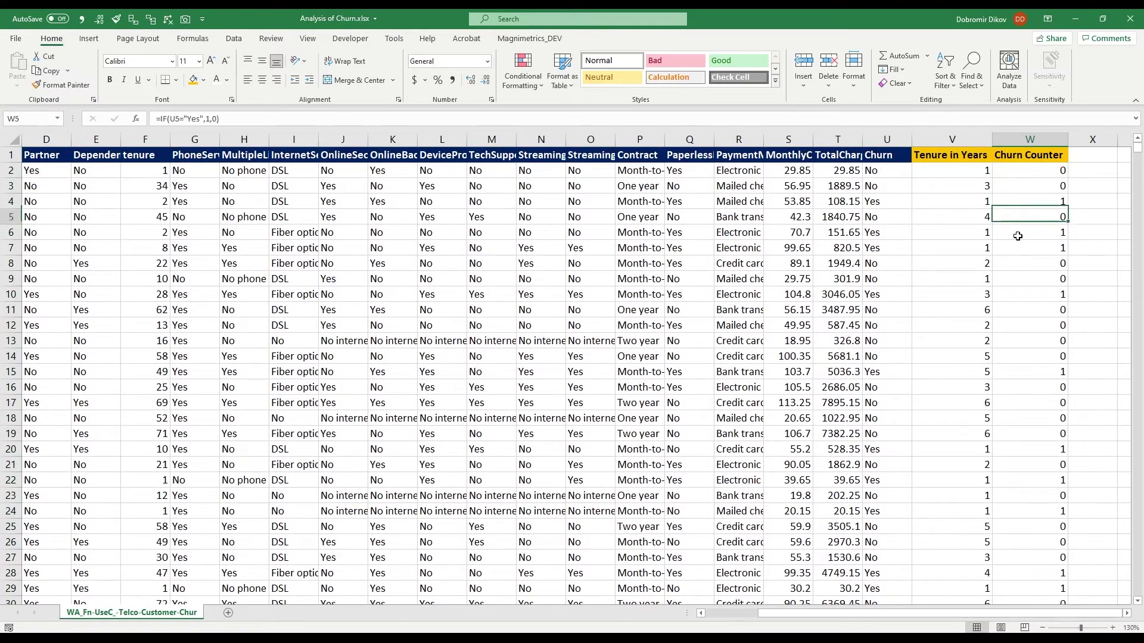
{"action": "key", "text": "Up"}
{"action": "key", "text": "Left"}
{"action": "key", "text": "Left"}
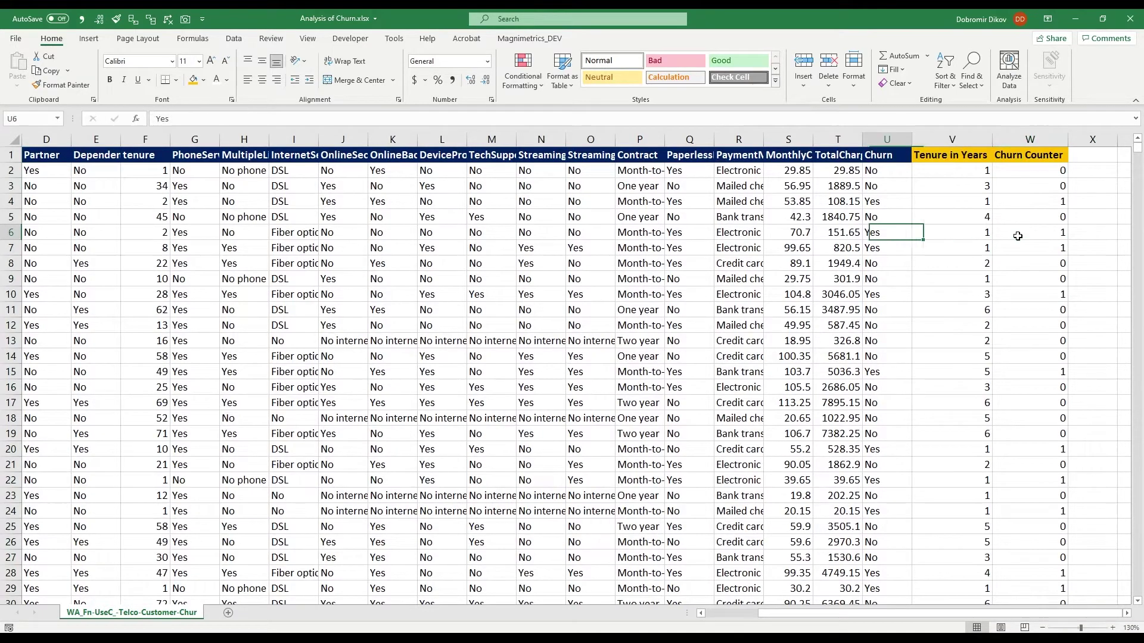
{"action": "key", "text": "Right"}
{"action": "key", "text": "Right"}
{"action": "key", "text": "Right"}
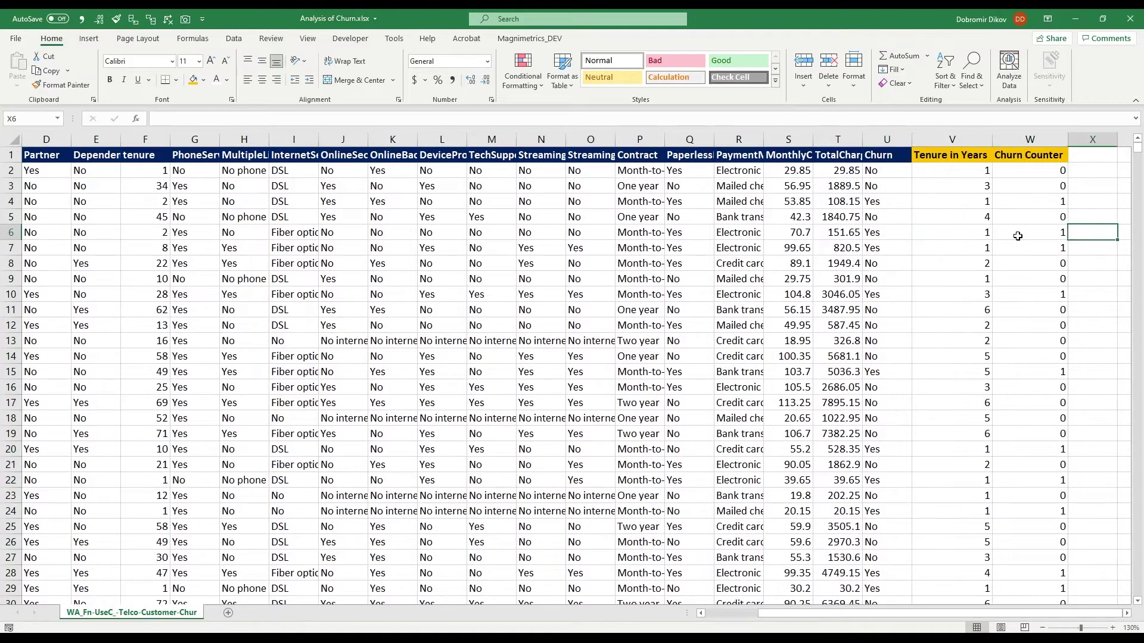
{"action": "key", "text": "Left"}
{"action": "key", "text": "Up"}
{"action": "key", "text": "Up"}
{"action": "key", "text": "Up"}
{"action": "key", "text": "Up"}
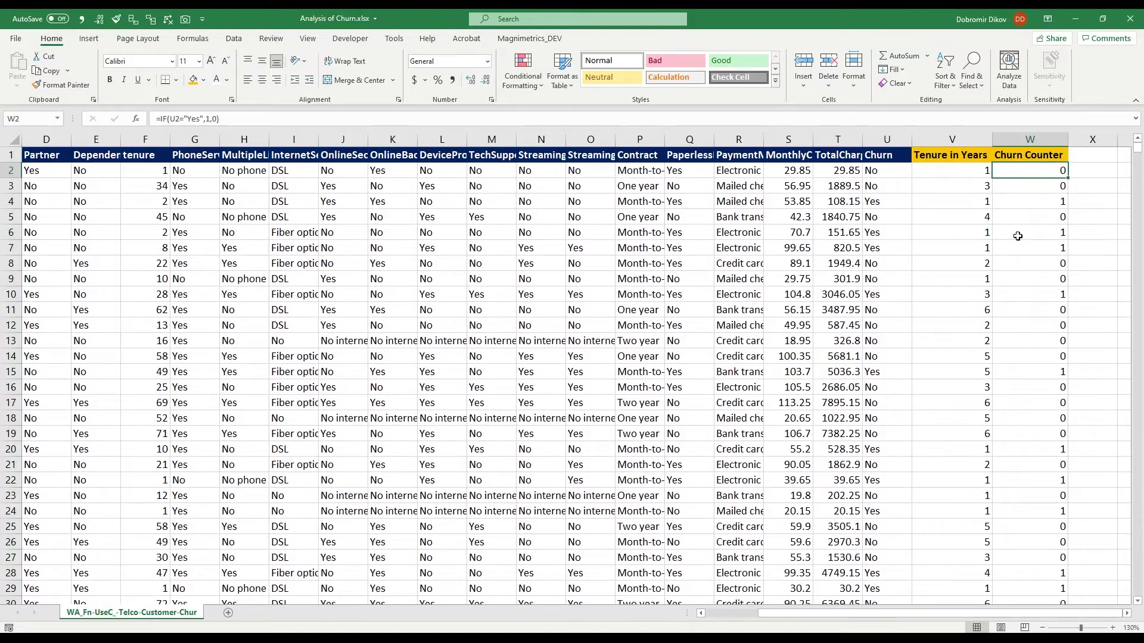
{"action": "key", "text": "ctrl+shift+Down"}
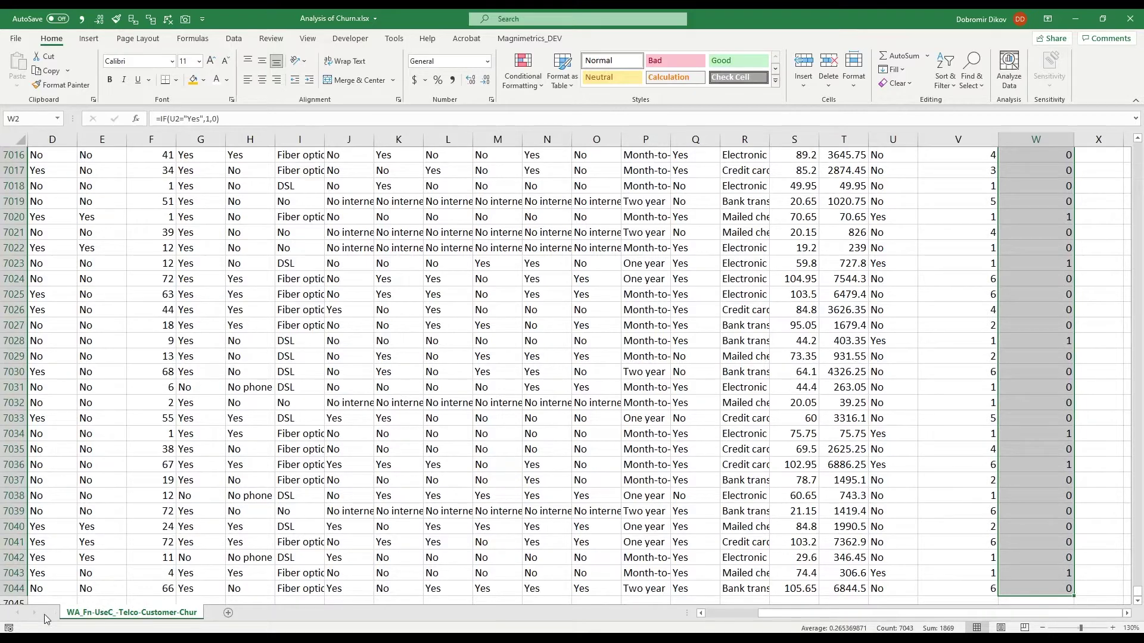
{"action": "key", "text": "ctrl+Up"}
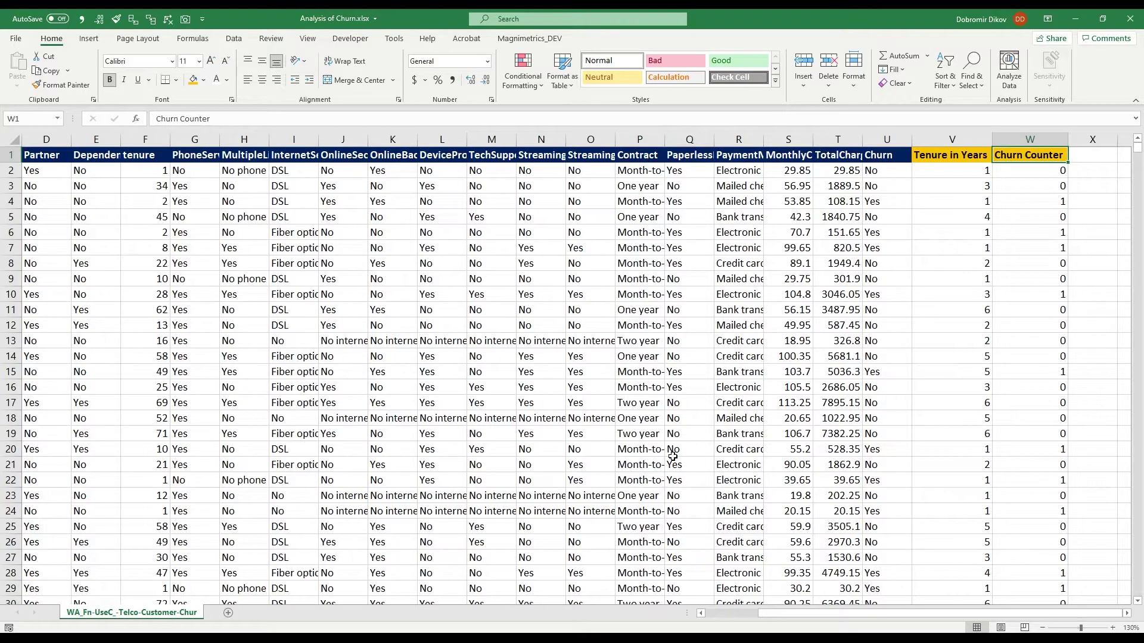
{"action": "key", "text": "Right"}
Add a yellow bold 'Total Counter' header in X1 and autofit column X.
{"action": "scroll", "coordinate": [673, 457], "scroll_direction": "right", "scroll_amount": 1}
{"action": "key", "text": "Left"}
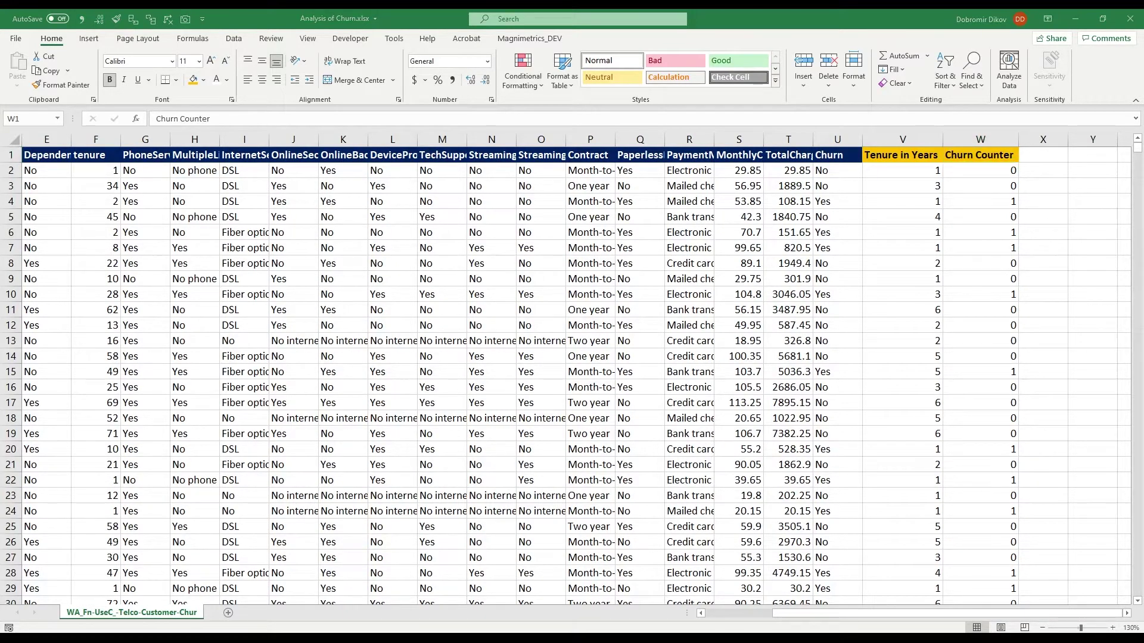
{"action": "key", "text": "ctrl+y"}
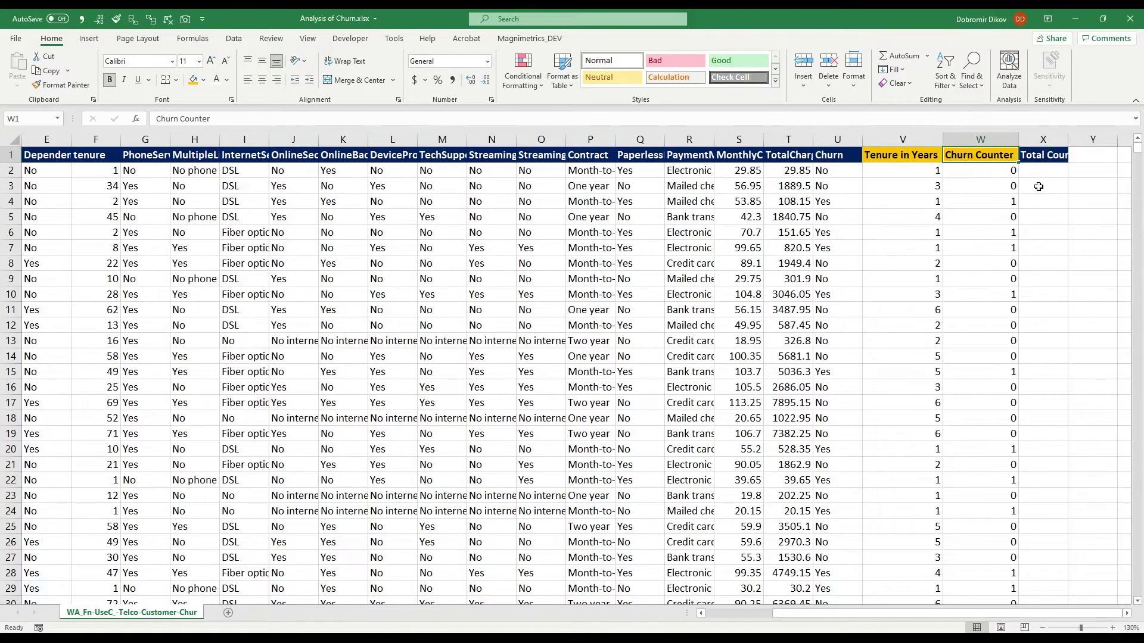
{"action": "key", "text": "ctrl+y"}
{"action": "key", "text": "alt+h"}
{"action": "key", "text": "o"}
{"action": "key", "text": "i"}
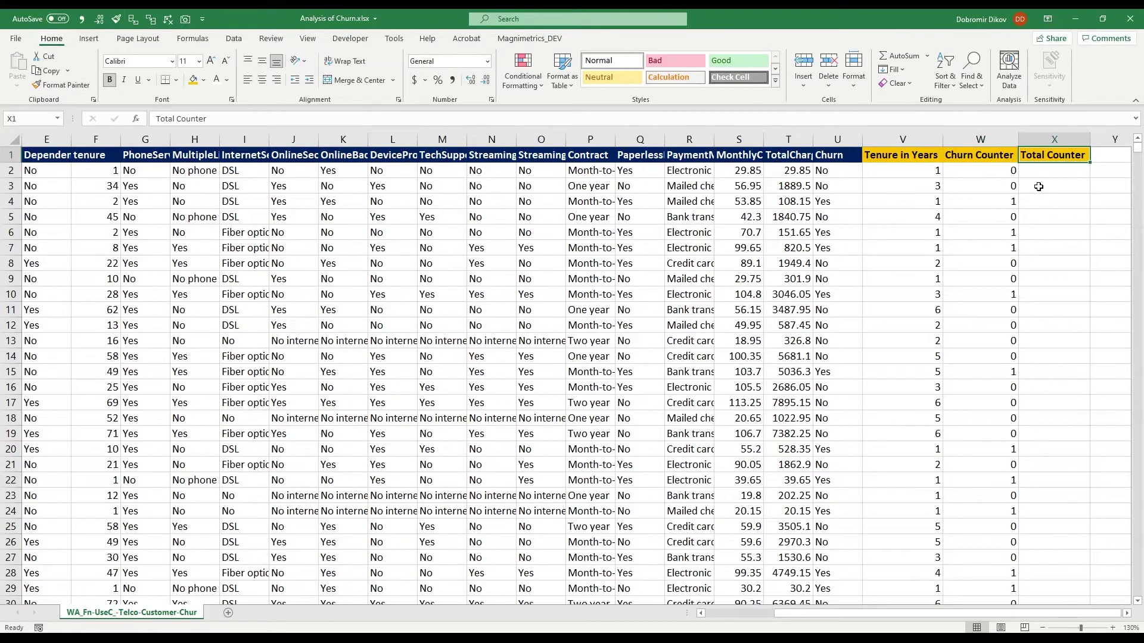
{"action": "key", "text": "Down"}
{"action": "key", "text": "Left"}
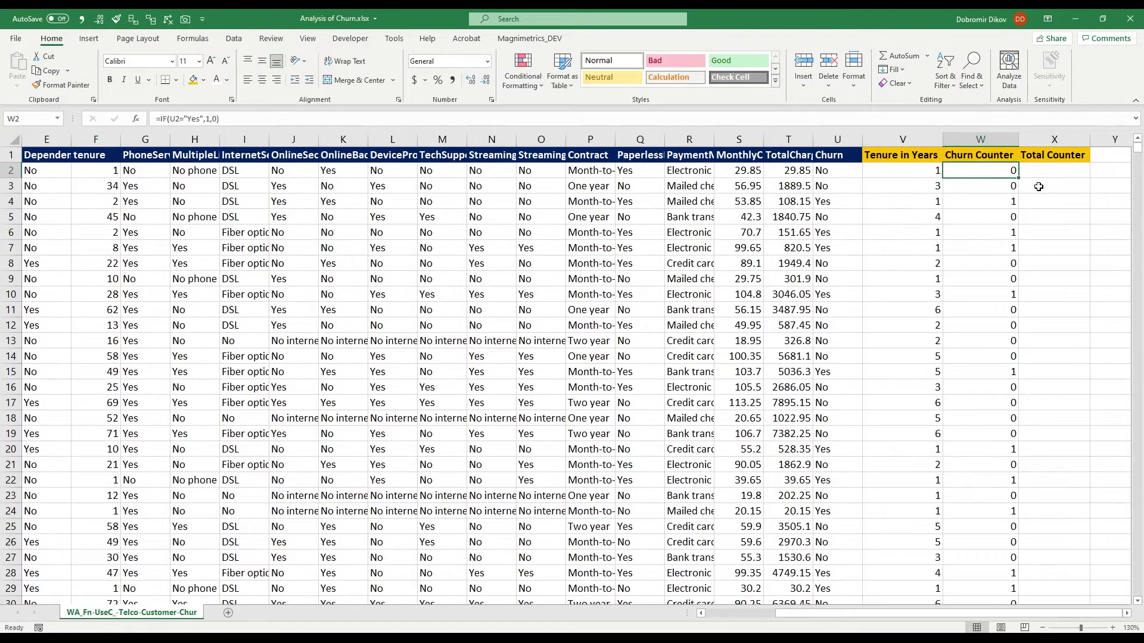
Enter =COUNTIF(A:A,A2) in X2 to count each customer ID.
{"action": "left_click_drag", "start_coordinate": [1051, 174], "coordinate": [1052, 403]}
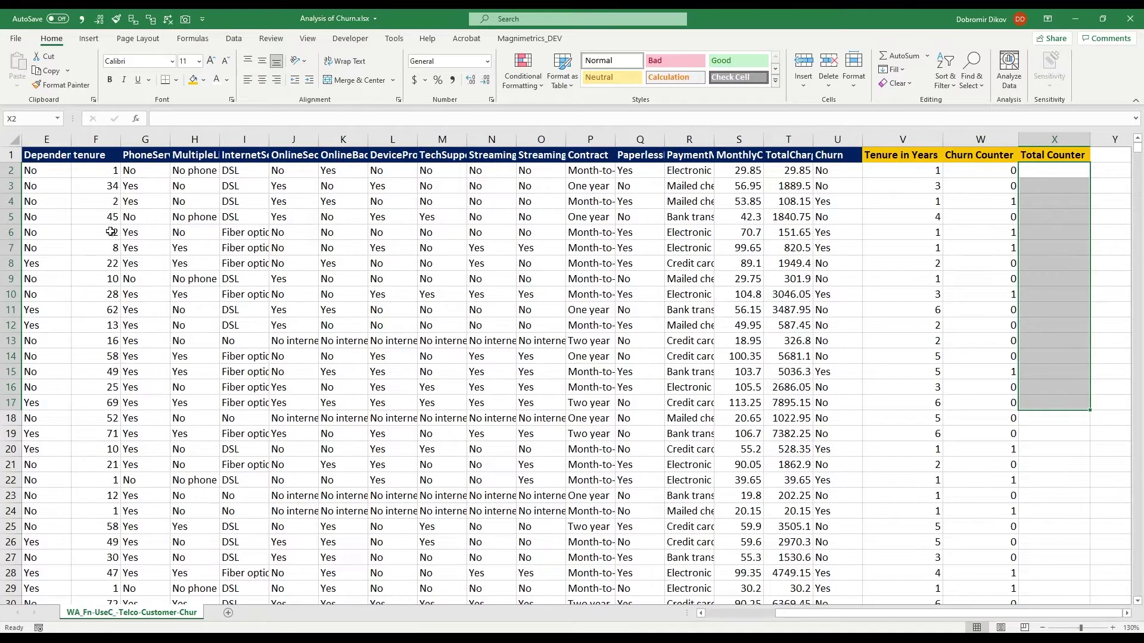
{"action": "left_click", "coordinate": [1056, 173]}
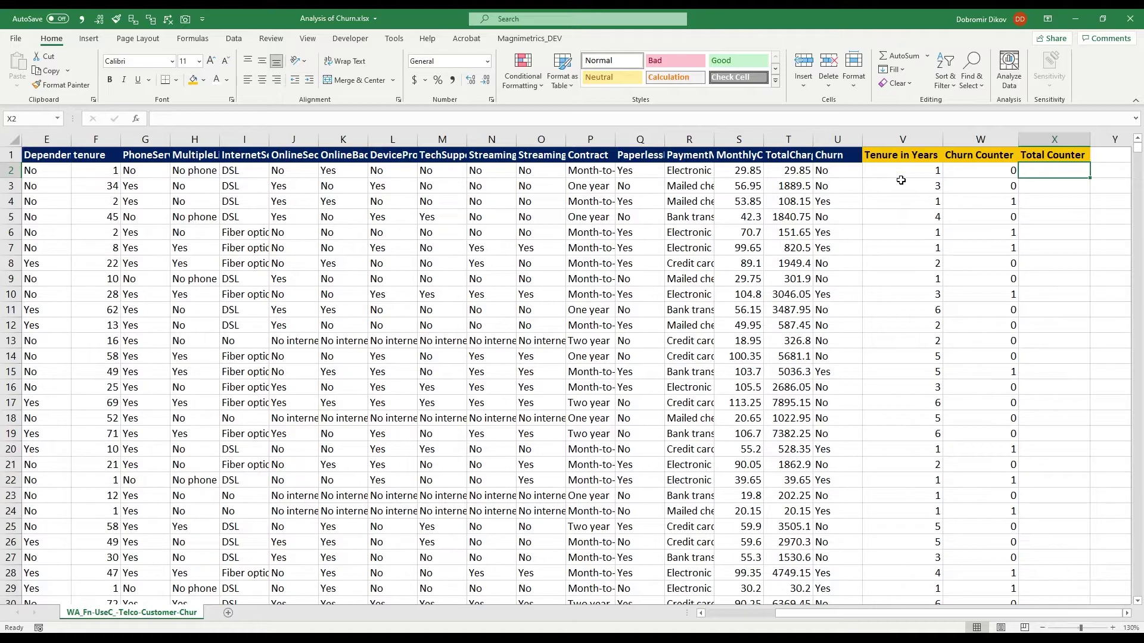
{"action": "type", "text": "=countif"}
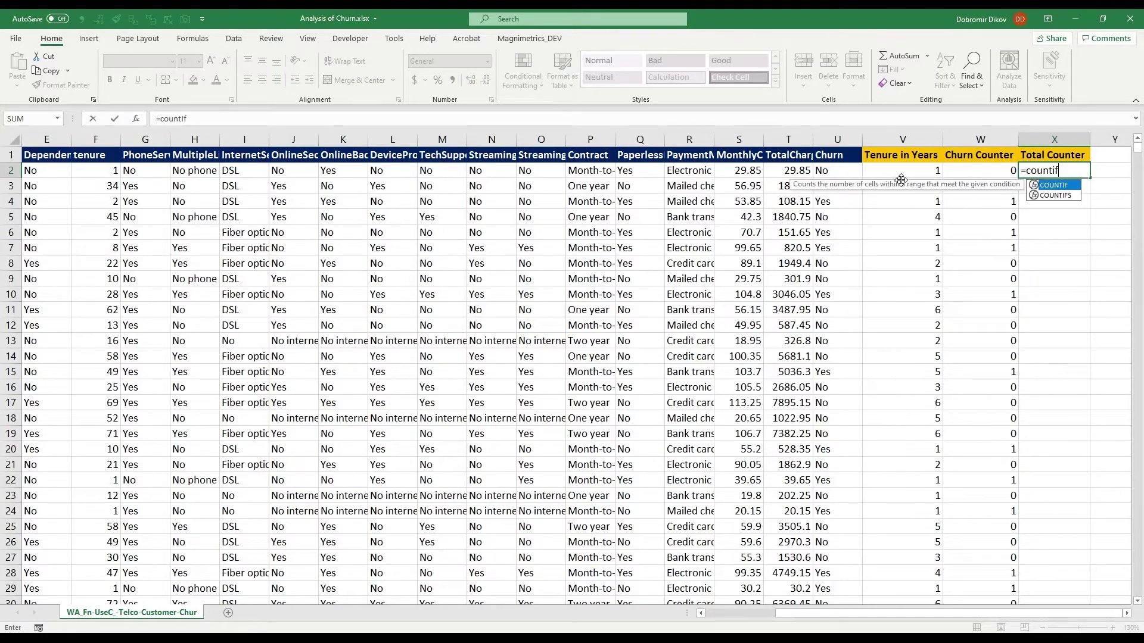
{"action": "key", "text": "Tab"}
{"action": "key", "text": "Left"}
{"action": "key", "text": "Left"}
{"action": "key", "text": "Left"}
{"action": "key", "text": "Left"}
{"action": "key", "text": "Left"}
{"action": "key", "text": "Left"}
{"action": "key", "text": "Left"}
{"action": "key", "text": "Left"}
{"action": "key", "text": "Left"}
{"action": "key", "text": "Left"}
{"action": "key", "text": "Left"}
{"action": "key", "text": "Left"}
{"action": "key", "text": "Left"}
{"action": "key", "text": "Left"}
{"action": "key", "text": "Left"}
{"action": "key", "text": "Left"}
{"action": "key", "text": "Left"}
{"action": "key", "text": "Left"}
{"action": "key", "text": "Left"}
{"action": "key", "text": "Left"}
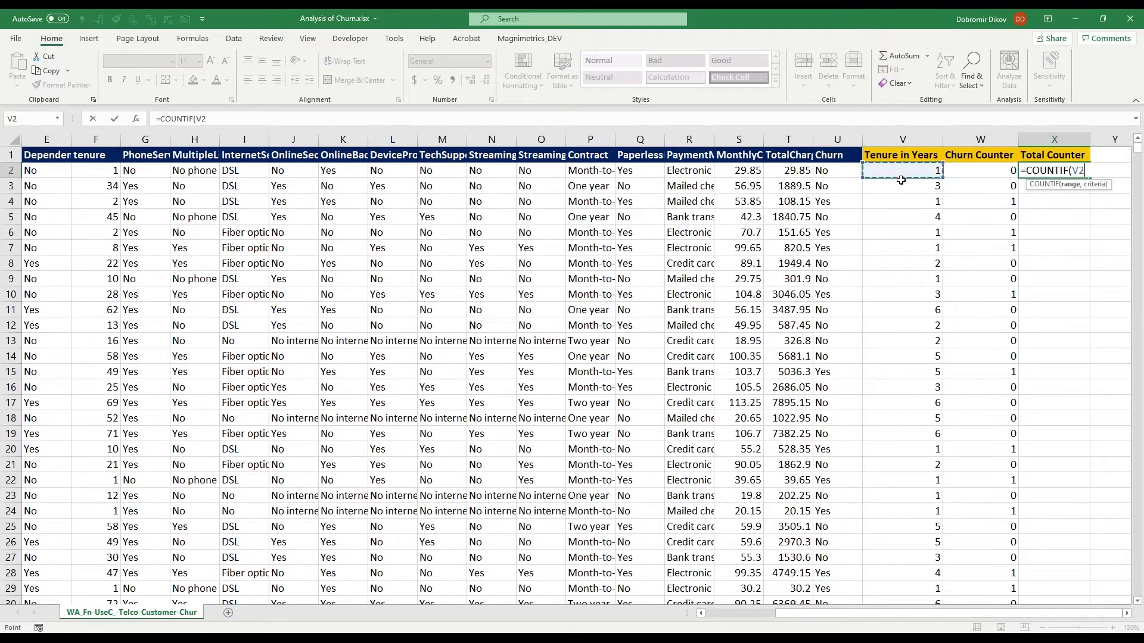
{"action": "key", "text": "Left"}
{"action": "key", "text": "Left"}
{"action": "key", "text": "Left"}
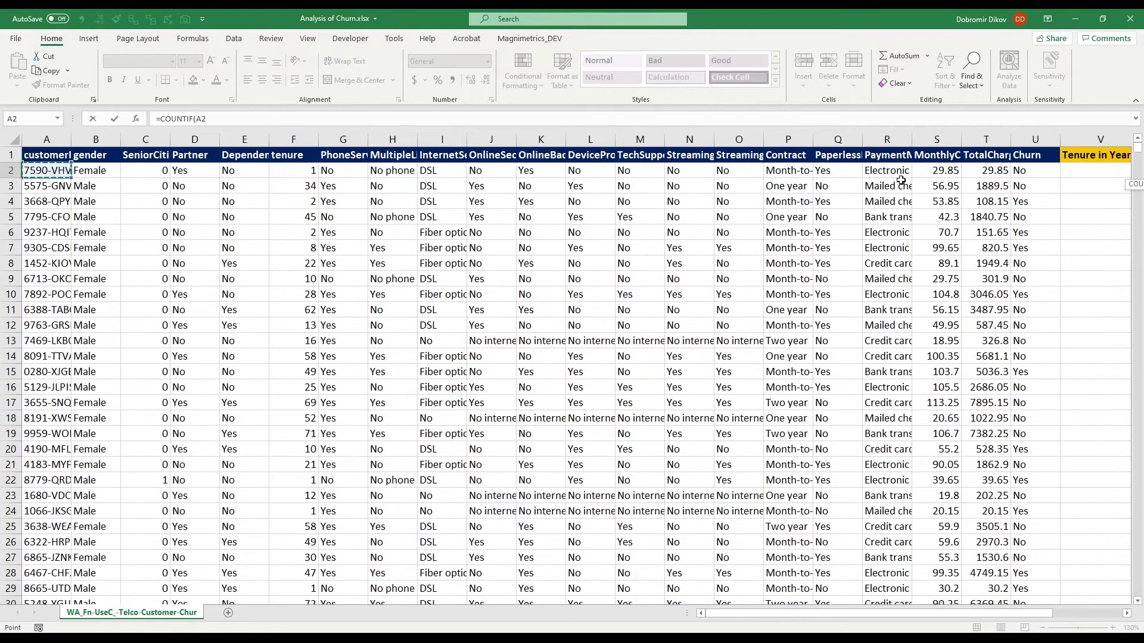
{"action": "key", "text": "ctrl+space"}
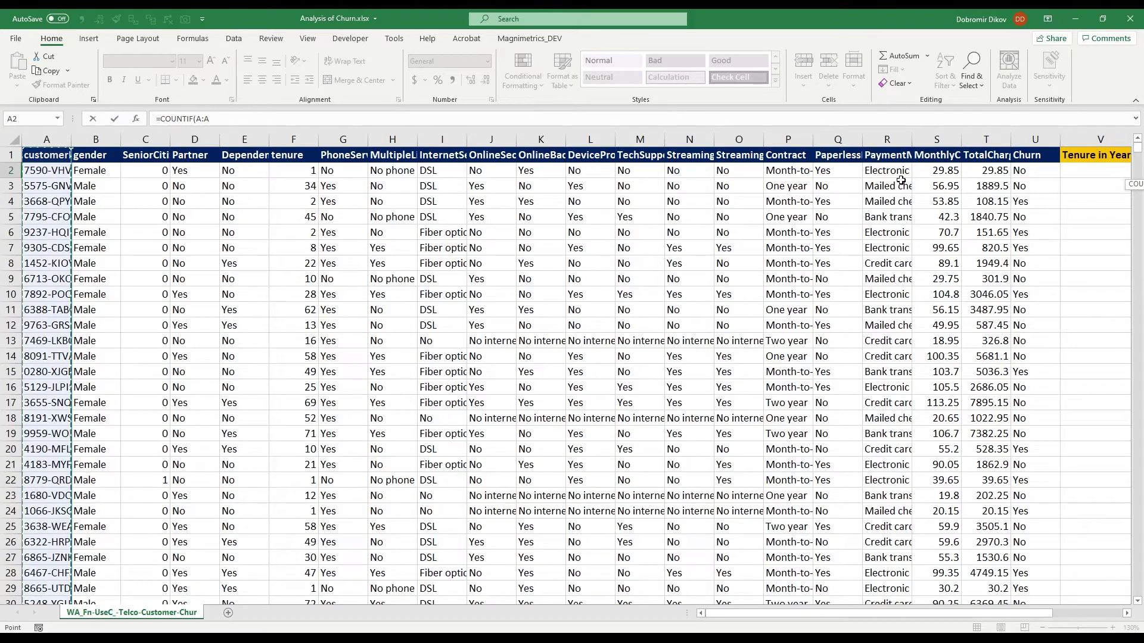
{"action": "type", "text": ","}
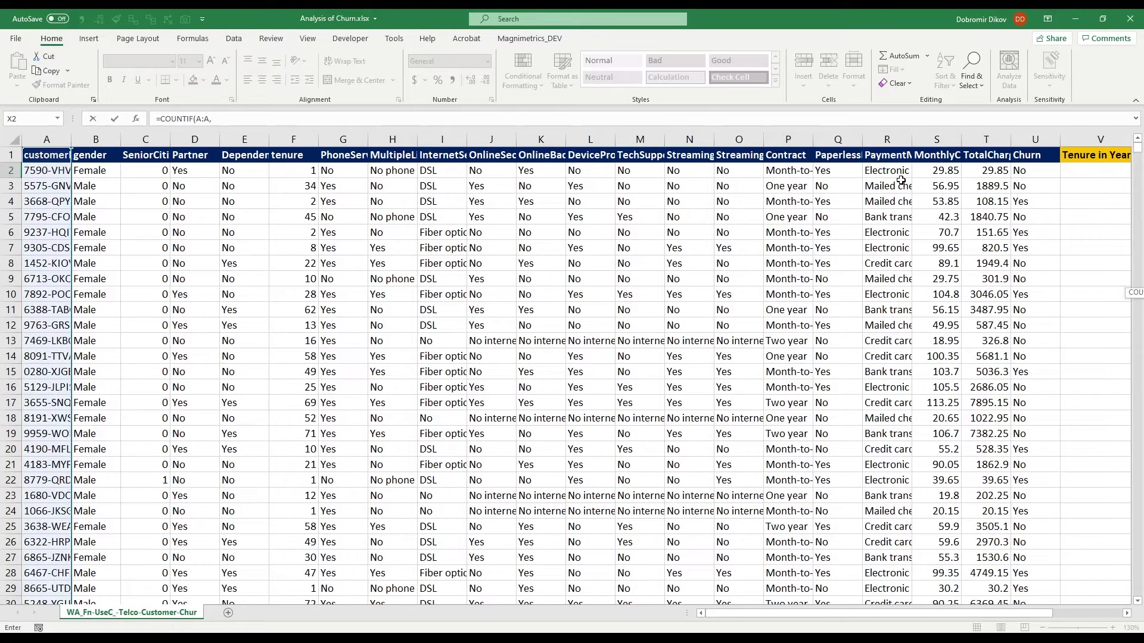
{"action": "key", "text": "Left"}
{"action": "key", "text": "Left"}
{"action": "key", "text": "Left"}
{"action": "key", "text": "Left"}
{"action": "key", "text": "Left"}
{"action": "key", "text": "Left"}
{"action": "key", "text": "Left"}
{"action": "key", "text": "Left"}
{"action": "key", "text": "Left"}
{"action": "key", "text": "Left"}
{"action": "key", "text": "Left"}
{"action": "key", "text": "Left"}
{"action": "key", "text": "Left"}
{"action": "key", "text": "Left"}
{"action": "key", "text": "Left"}
{"action": "key", "text": "Left"}
{"action": "key", "text": "Left"}
{"action": "key", "text": "Left"}
{"action": "key", "text": "Left"}
{"action": "key", "text": "Left"}
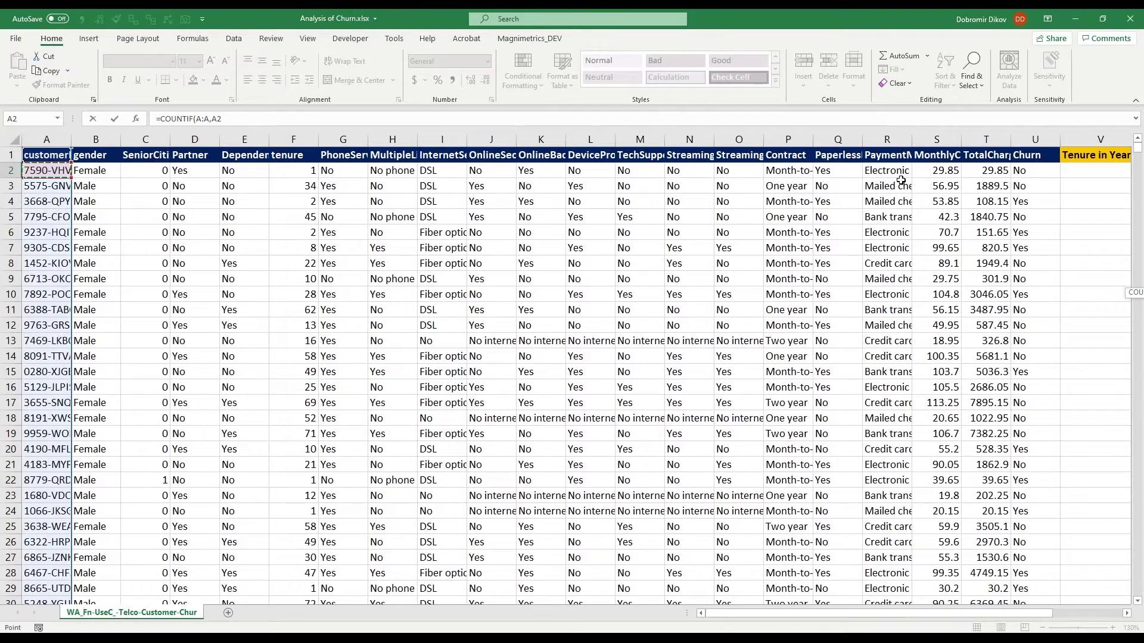
{"action": "type", "text": ")"}
{"action": "key", "text": "Return"}
Fill the COUNTIF formula down X2:X7044 and check the result in X19.
{"action": "key", "text": "Up"}
{"action": "key", "text": "Left"}
{"action": "key", "text": "ctrl+Down"}
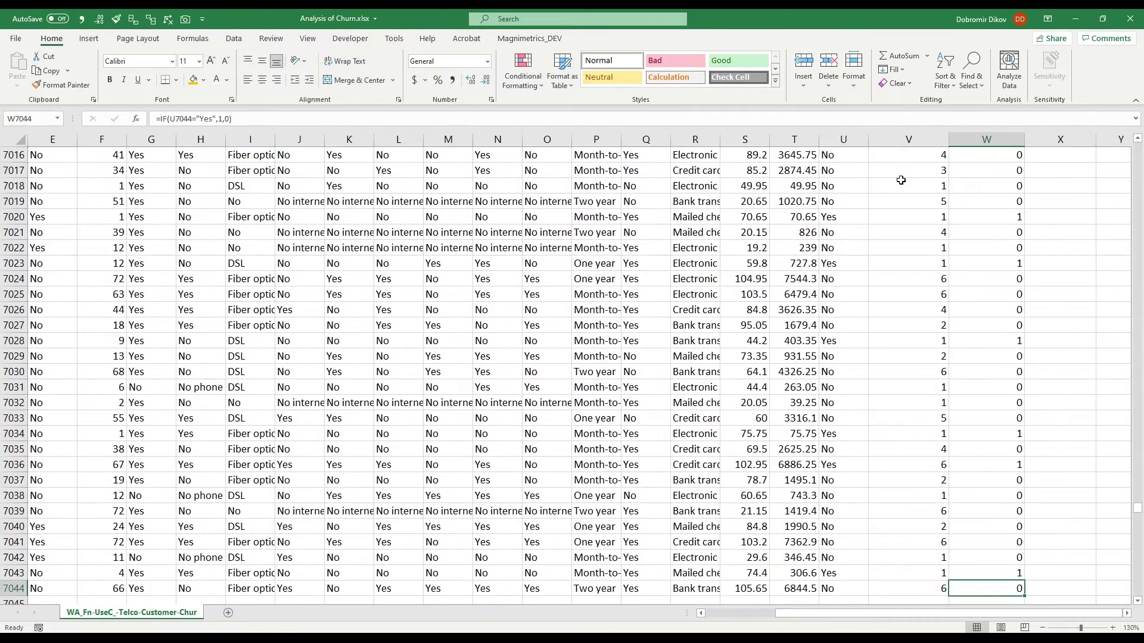
{"action": "key", "text": "Right"}
{"action": "key", "text": "ctrl+shift+Up"}
{"action": "key", "text": "ctrl+d"}
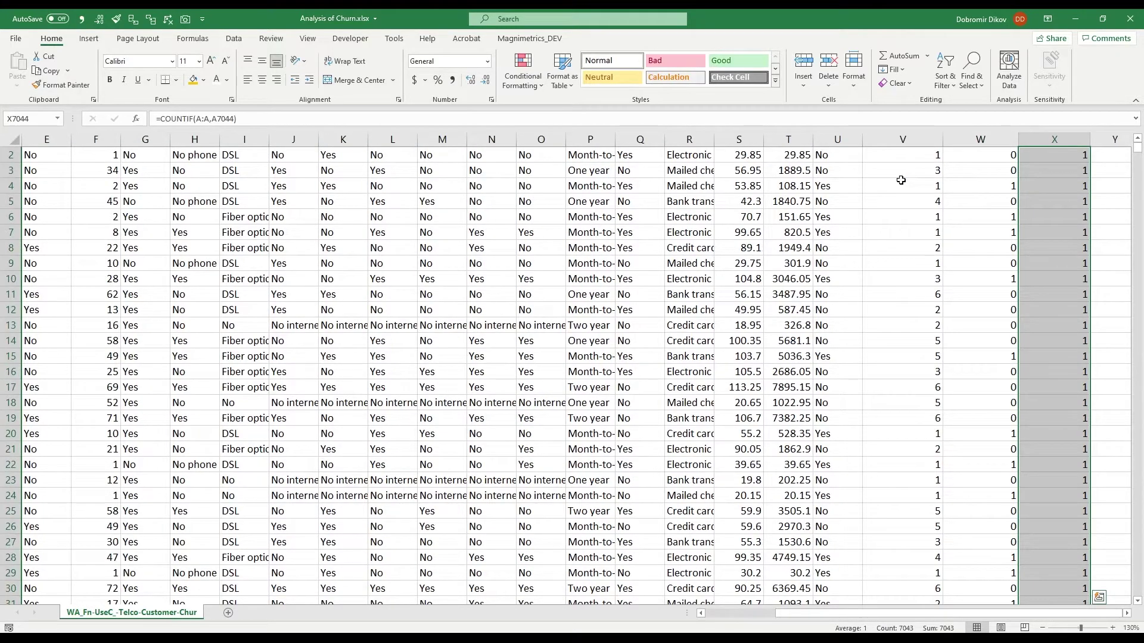
{"action": "scroll", "coordinate": [995, 262], "scroll_direction": "up", "scroll_amount": 1}
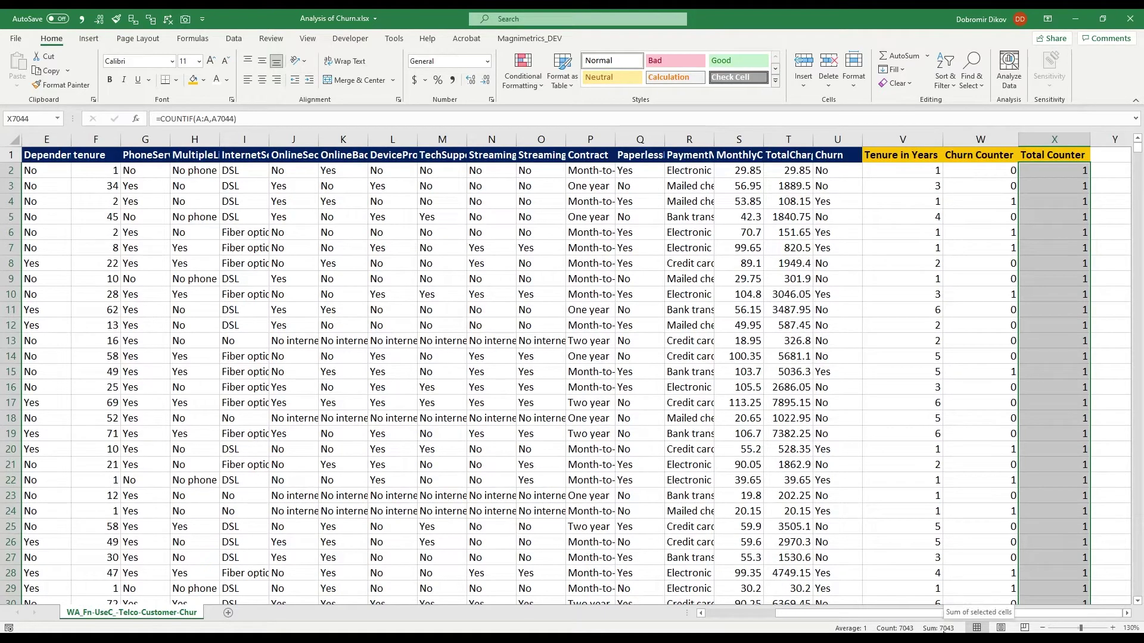
{"action": "left_click", "coordinate": [1028, 429]}
Review the headers and first records, then select the full range A1:X7044.
{"action": "key", "text": "ctrl+Down"}
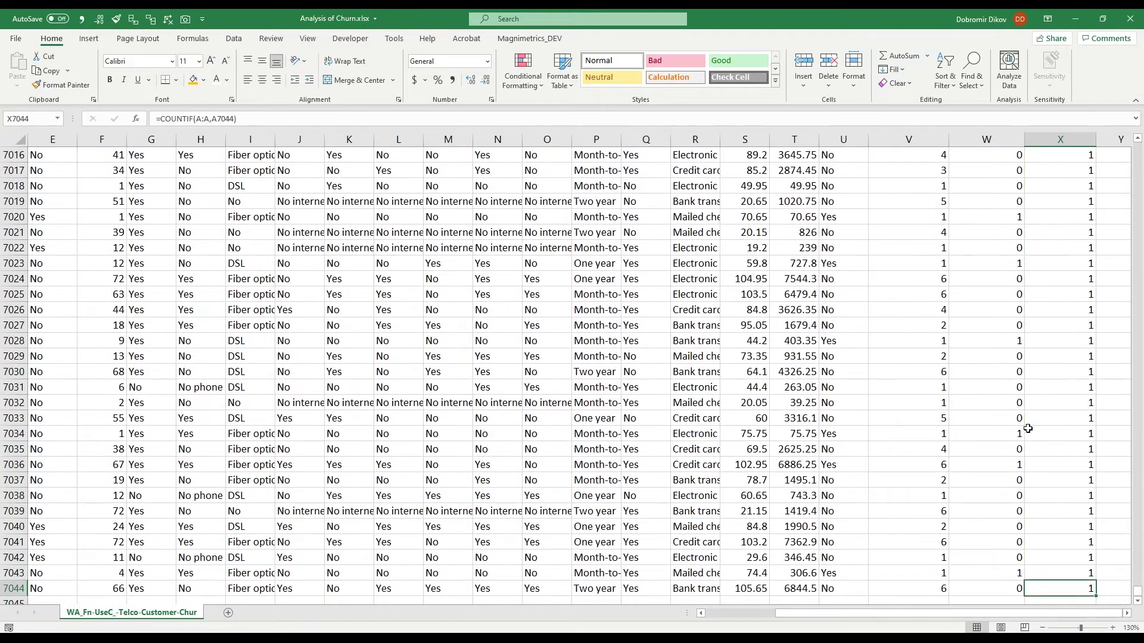
{"action": "key", "text": "ctrl+Up"}
{"action": "key", "text": "Left"}
{"action": "key", "text": "Left"}
{"action": "key", "text": "Left"}
{"action": "key", "text": "Left"}
{"action": "key", "text": "Left"}
{"action": "key", "text": "Left"}
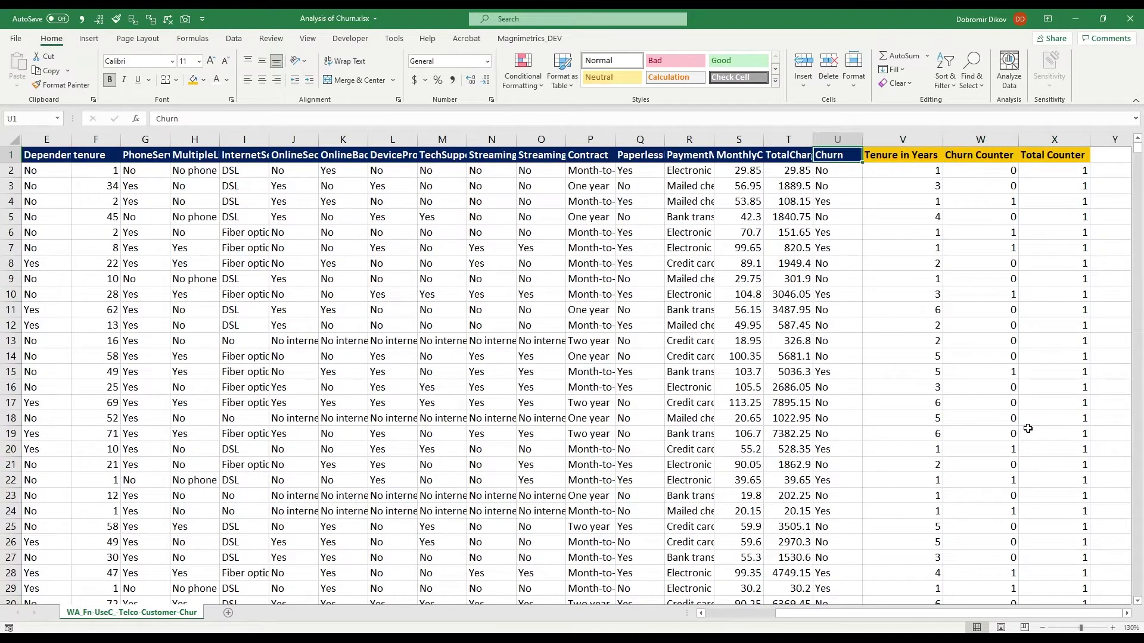
{"action": "key", "text": "Left"}
{"action": "key", "text": "Left"}
{"action": "key", "text": "Left"}
{"action": "key", "text": "Left"}
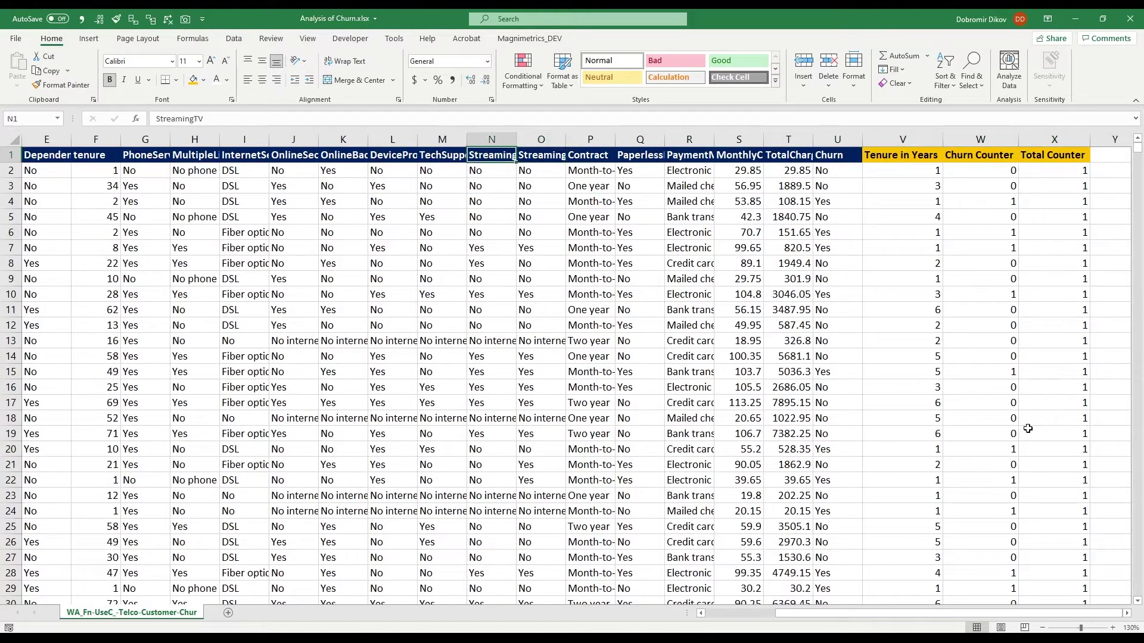
{"action": "key", "text": "Down"}
{"action": "key", "text": "Left"}
{"action": "key", "text": "Left"}
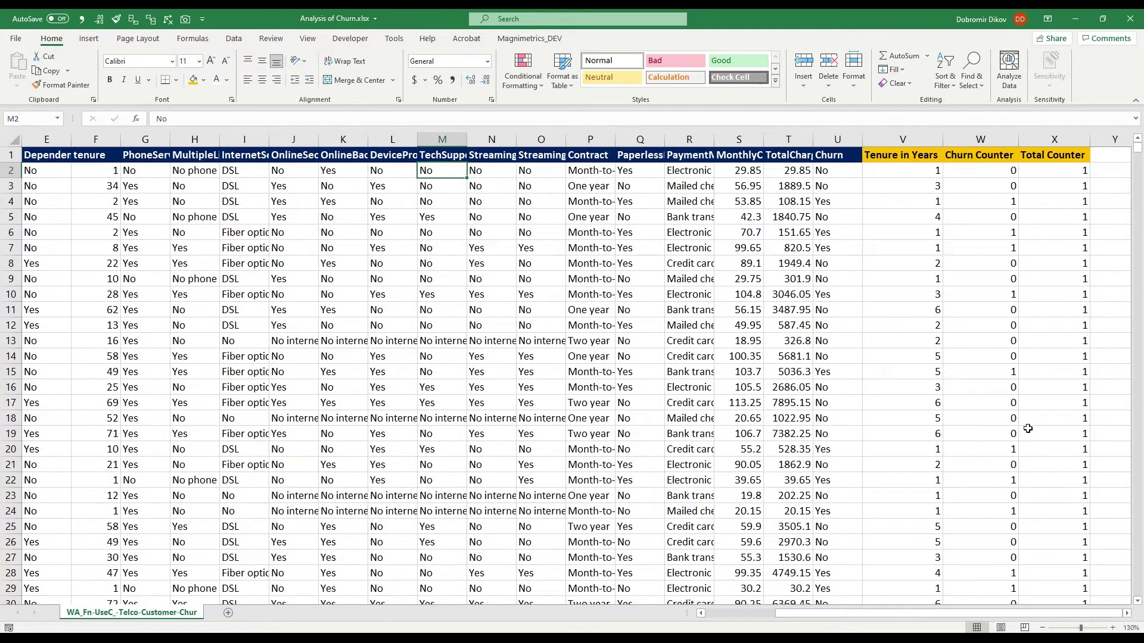
{"action": "key", "text": "ctrl+Left"}
{"action": "key", "text": "Down"}
{"action": "key", "text": "Down"}
{"action": "key", "text": "Down"}
{"action": "key", "text": "Down"}
{"action": "key", "text": "Down"}
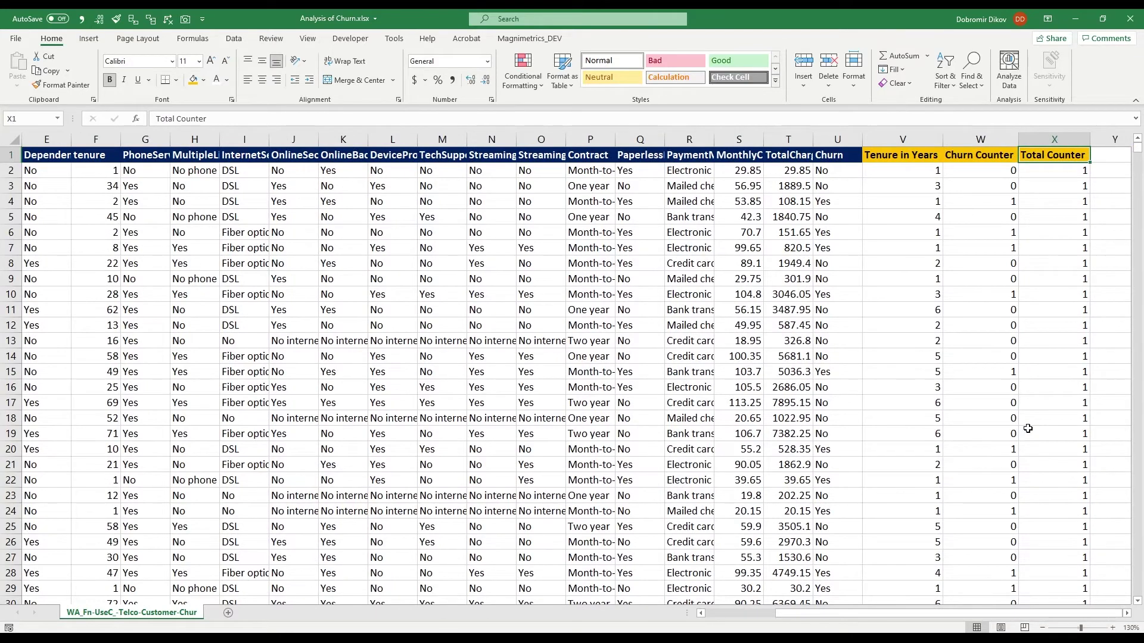
{"action": "key", "text": "ctrl+Home"}
{"action": "key", "text": "ctrl+shift+End"}
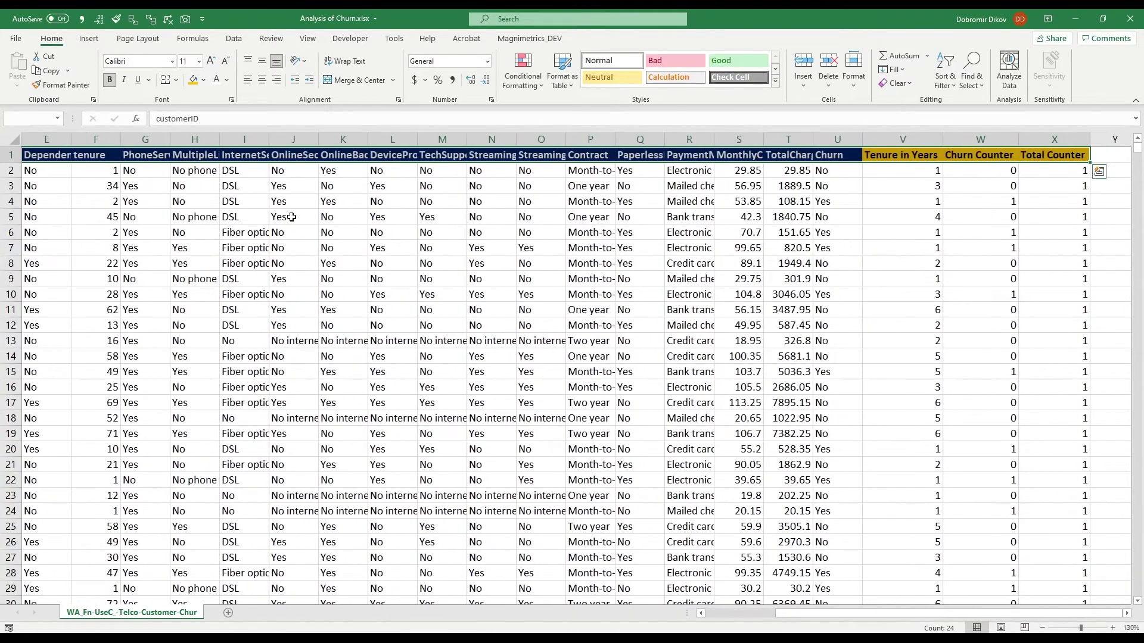
{"action": "scroll", "coordinate": [280, 217], "scroll_direction": "down", "scroll_amount": 1}
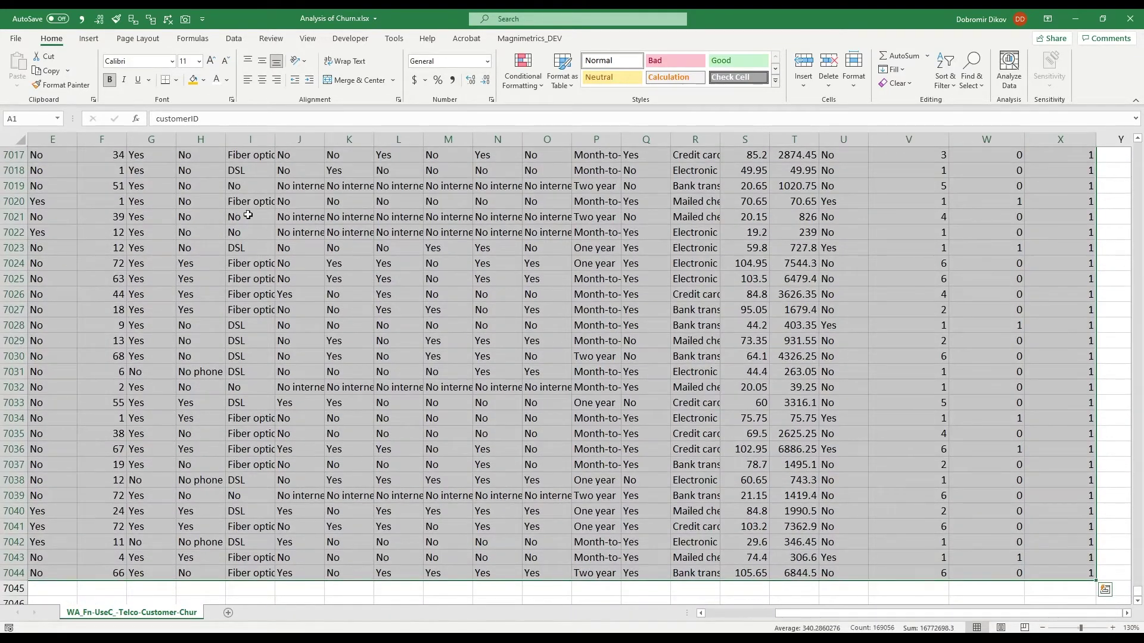
Create PivotTable1 from A1:X7044 on a new Sheet1 and show Fields, Items, & Sets.
{"action": "left_click", "coordinate": [89, 38]}
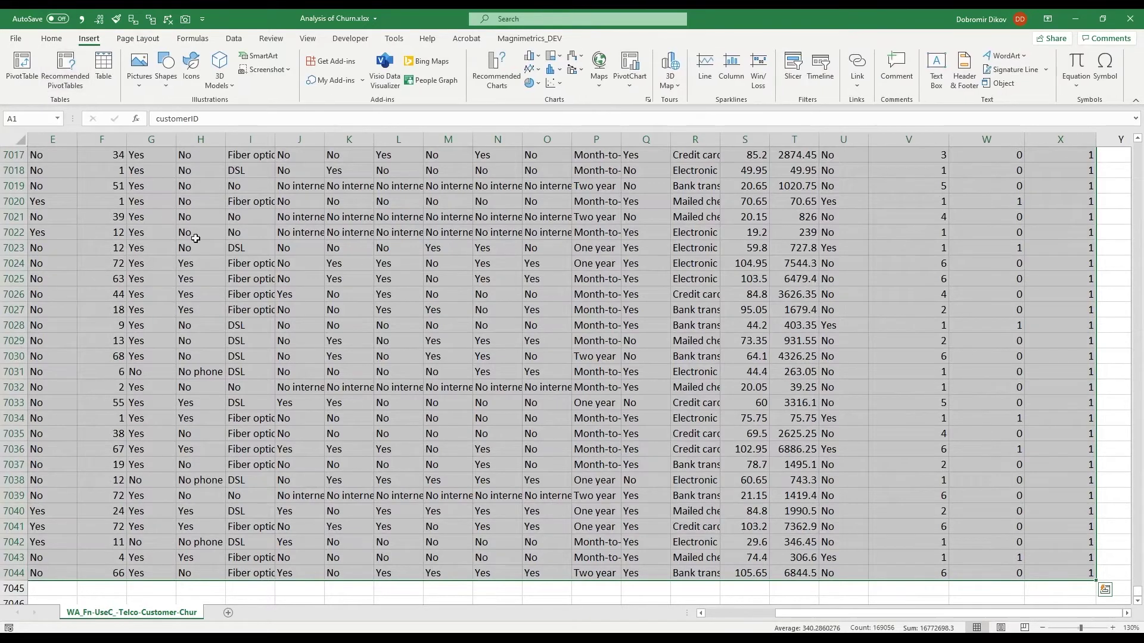
{"action": "left_click", "coordinate": [22, 68]}
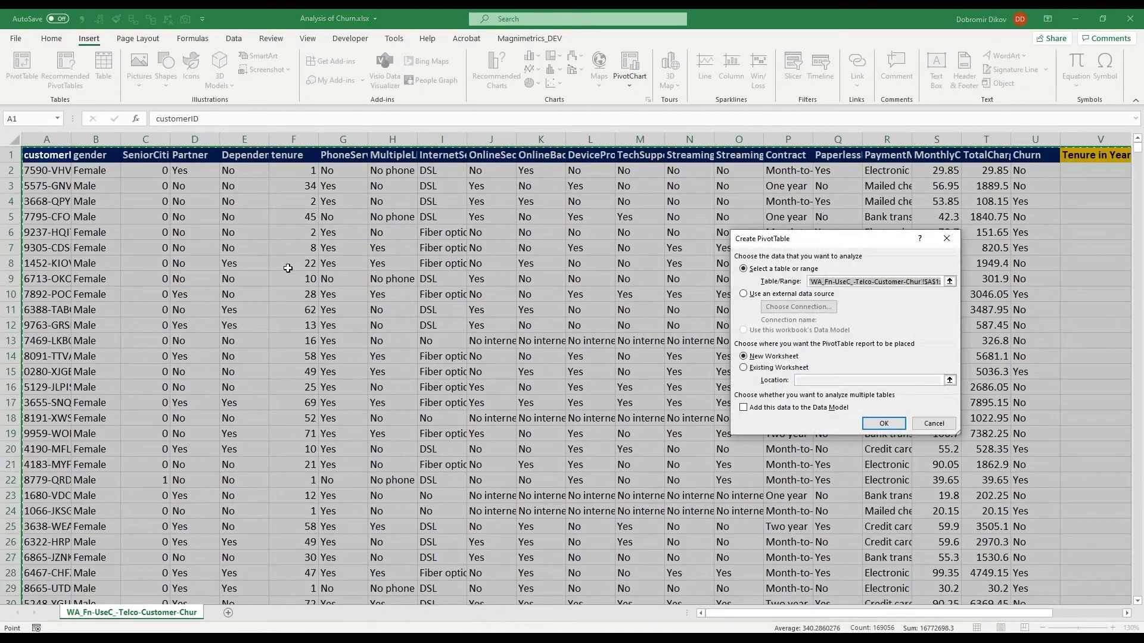
{"action": "left_click", "coordinate": [900, 428]}
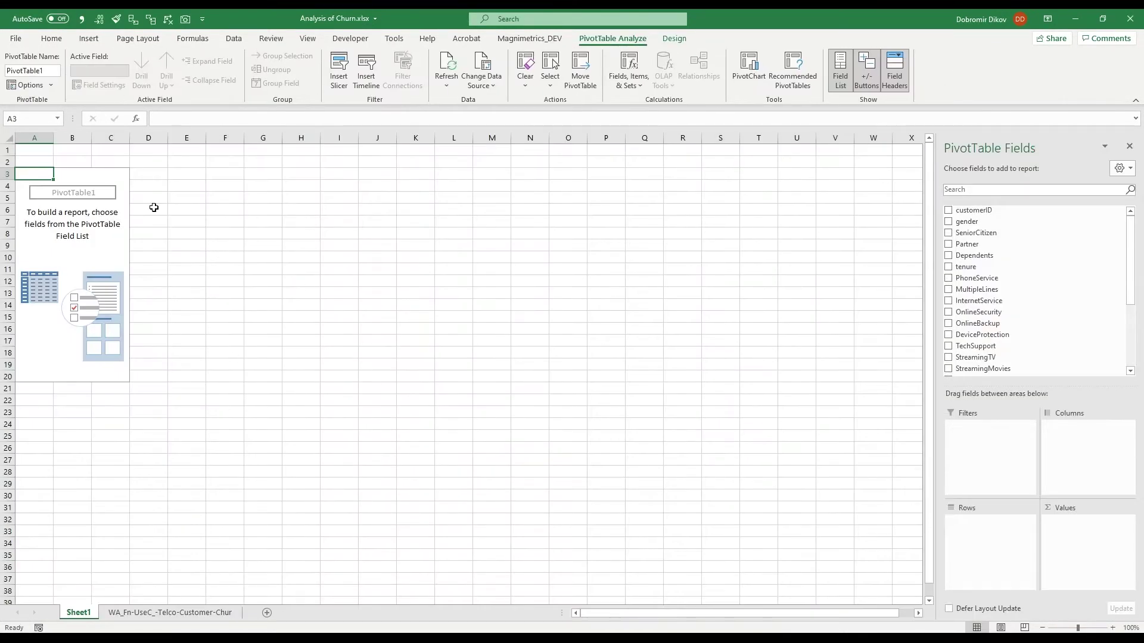
{"action": "scroll", "coordinate": [1006, 331], "scroll_direction": "down", "scroll_amount": 4}
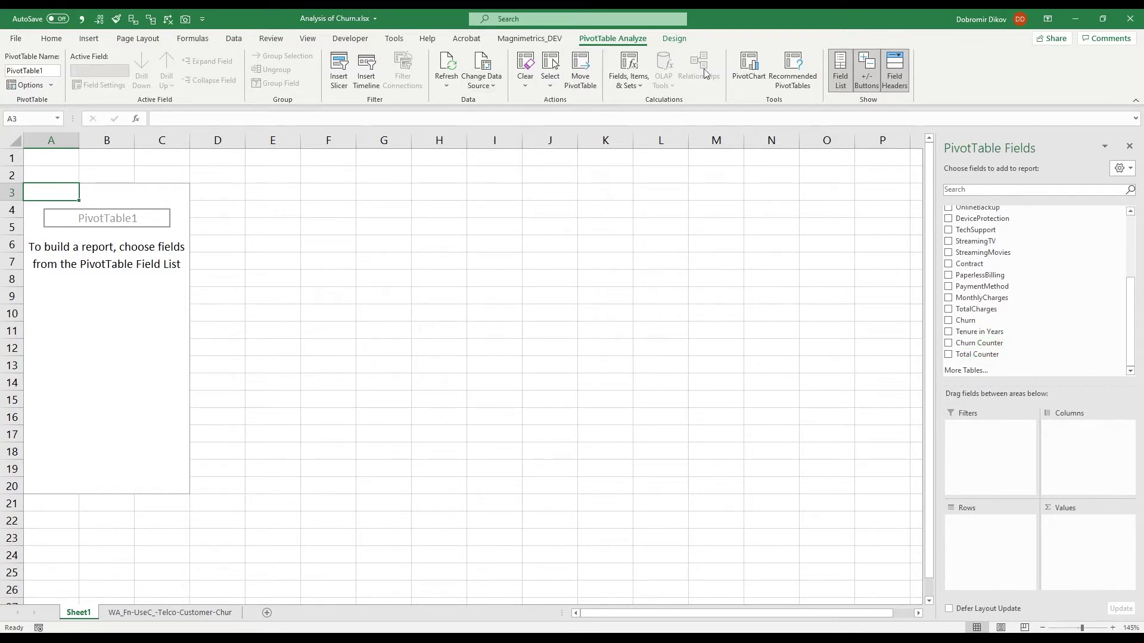
{"action": "left_click", "coordinate": [643, 87]}
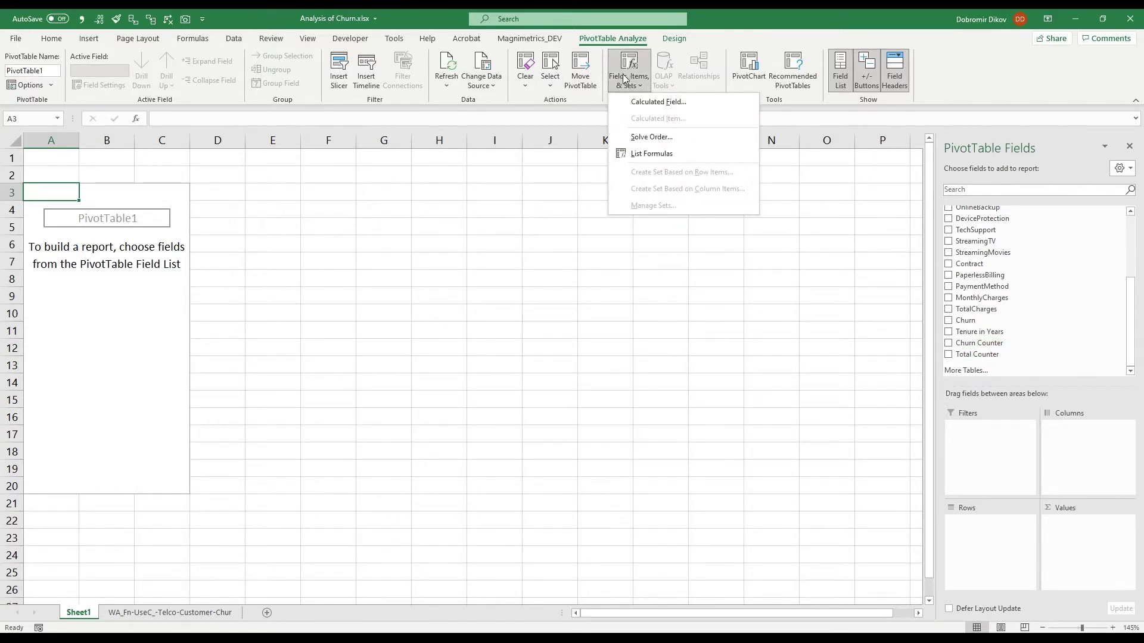
Add a ChurnRate calculated field with formula ='Churn Counter'/'Total Counter' to the pivot.
{"action": "left_click", "coordinate": [645, 103]}
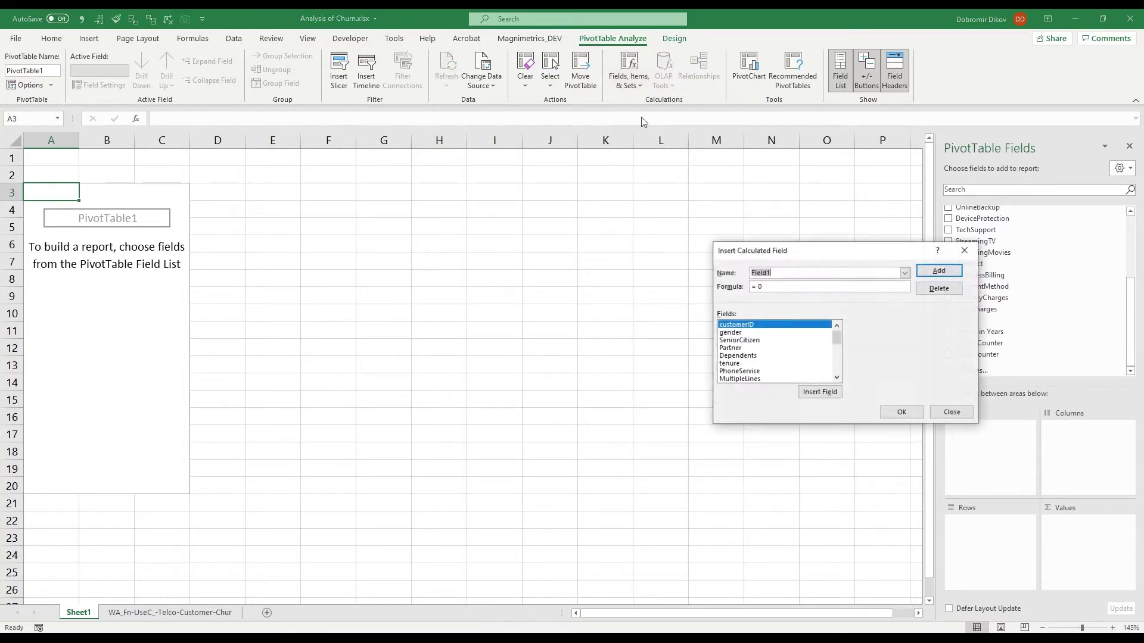
{"action": "type", "text": "ChurnRate"}
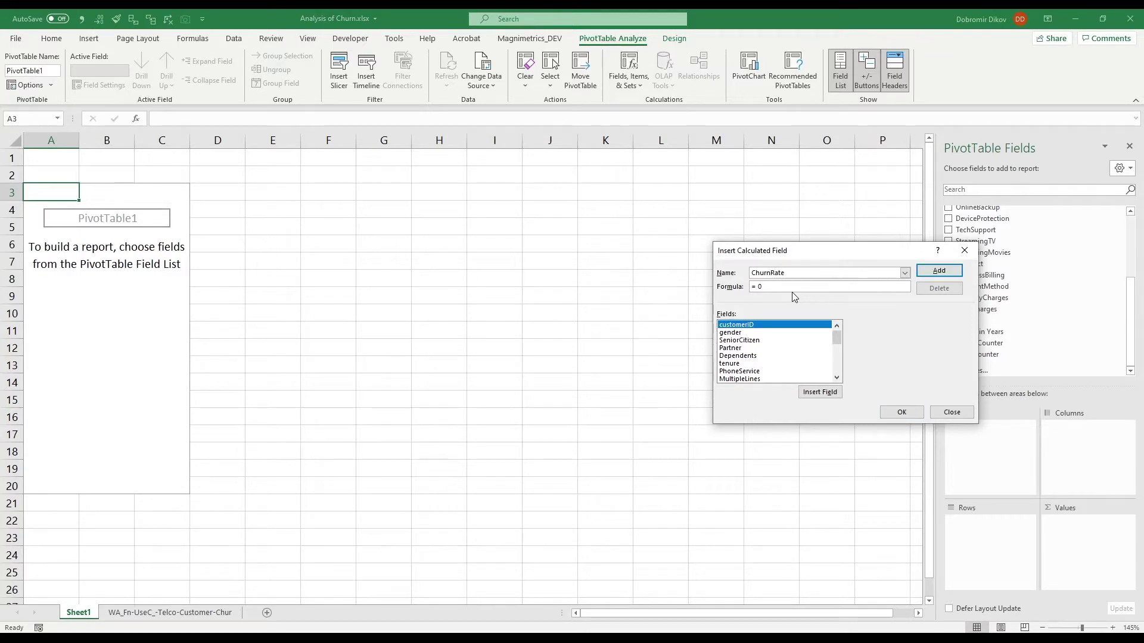
{"action": "left_click_drag", "start_coordinate": [836, 338], "coordinate": [839, 384]}
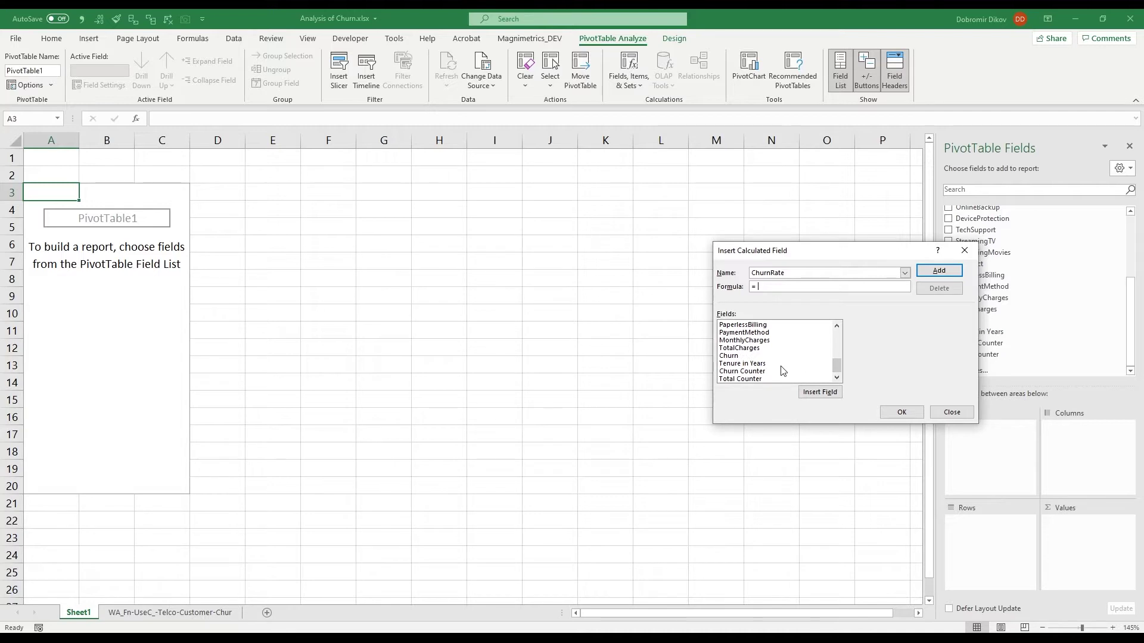
{"action": "double_click", "coordinate": [765, 371]}
{"action": "type", "text": "/"}
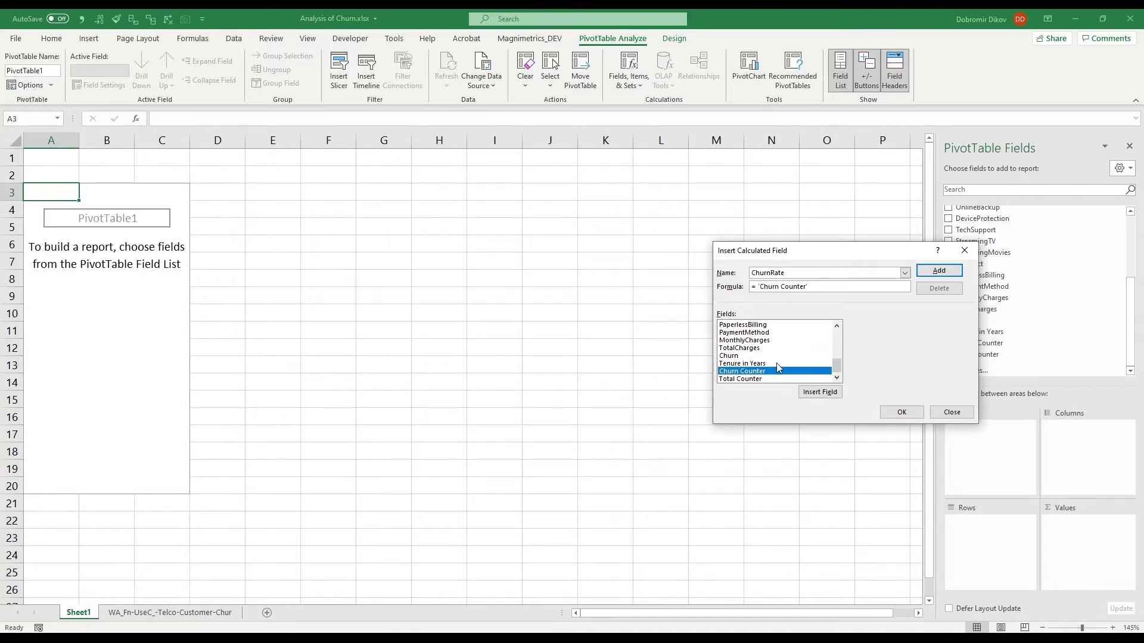
{"action": "double_click", "coordinate": [753, 379]}
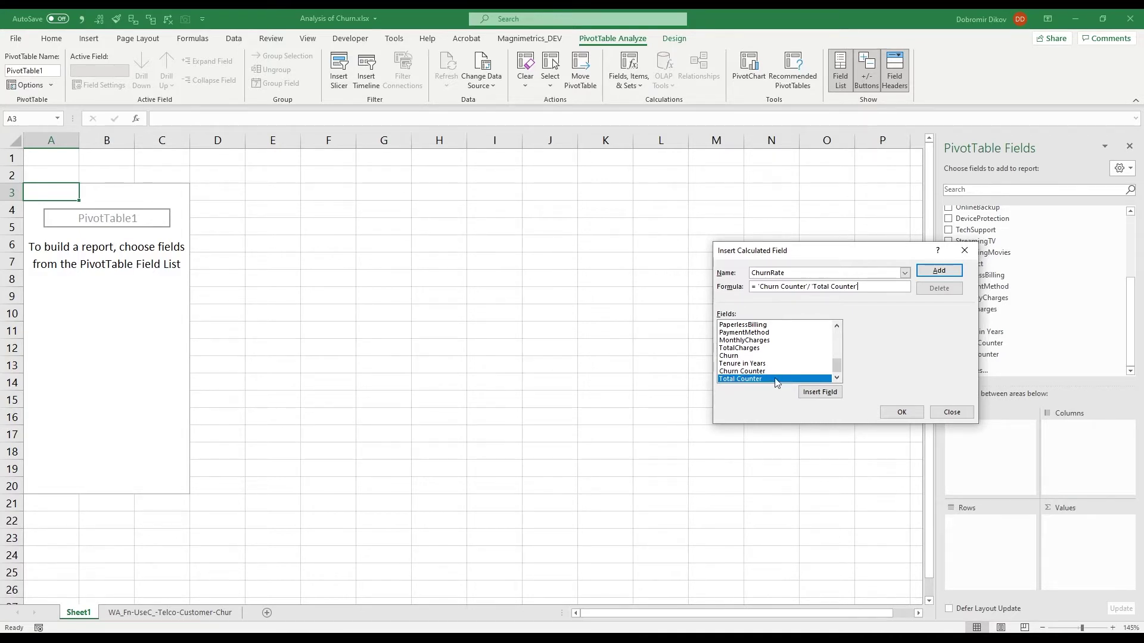
{"action": "left_click", "coordinate": [932, 272]}
{"action": "scroll", "coordinate": [777, 365], "scroll_direction": "down", "scroll_amount": 8}
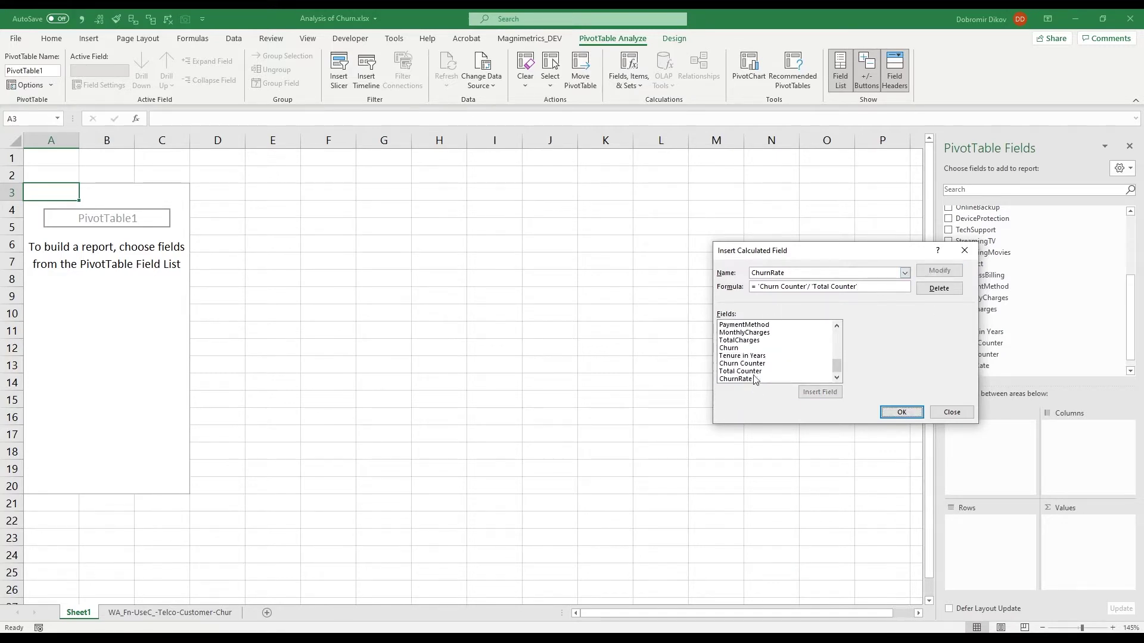
{"action": "left_click", "coordinate": [901, 413]}
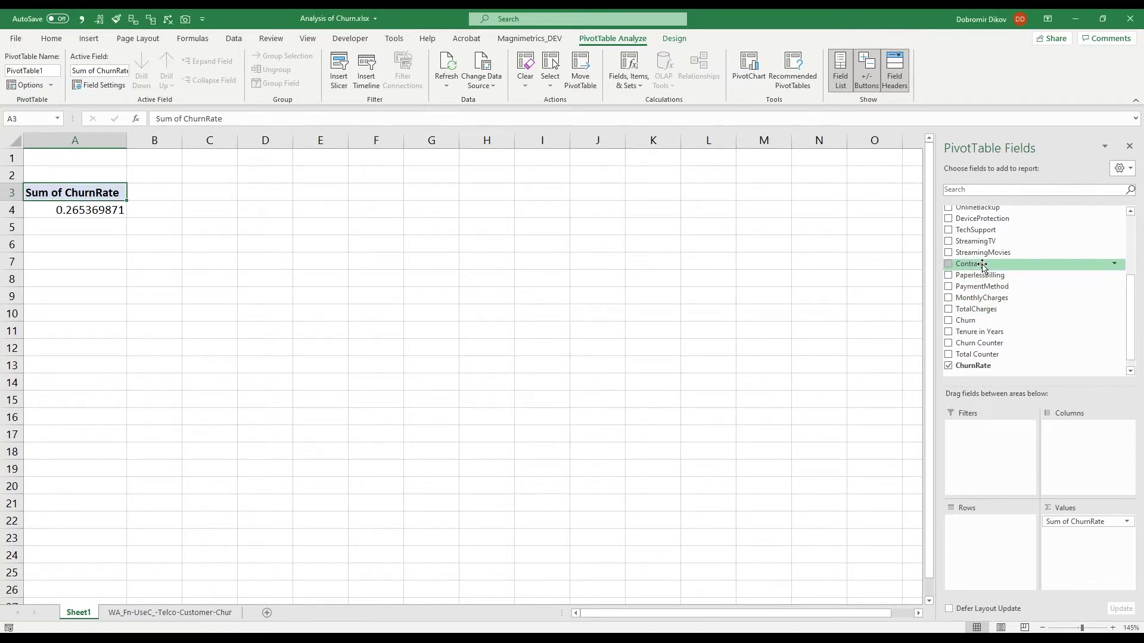
Break ChurnRate down by Contract and format values B4:B7 as percentages.
{"action": "left_click_drag", "start_coordinate": [982, 266], "coordinate": [984, 542]}
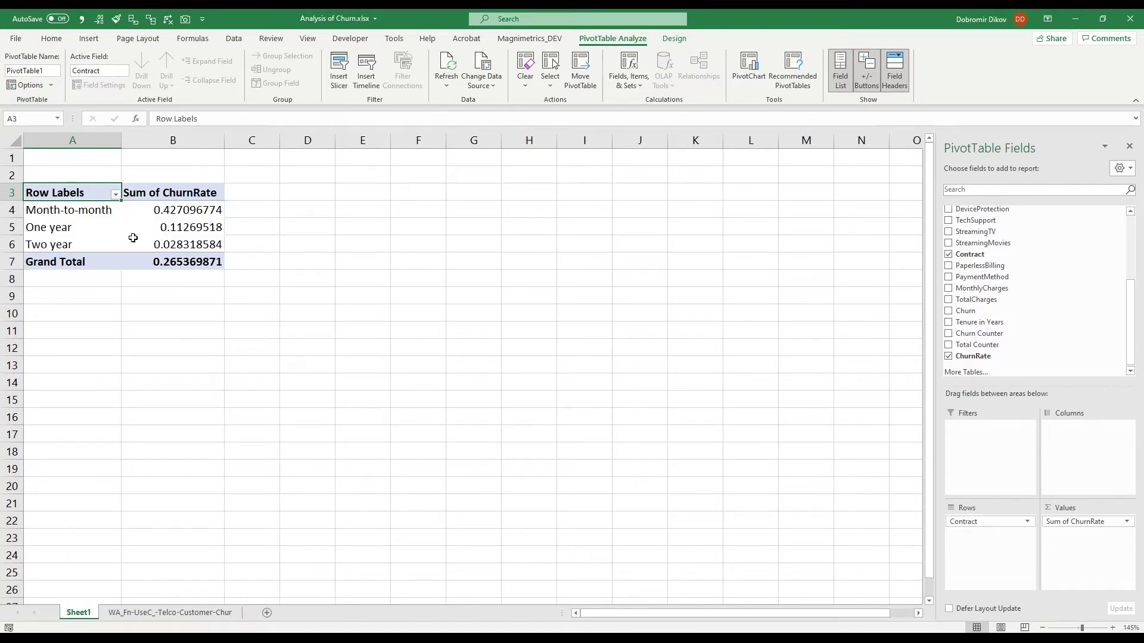
{"action": "left_click_drag", "start_coordinate": [163, 212], "coordinate": [196, 265]}
{"action": "key", "text": "alt+h"}
{"action": "key", "text": "p"}
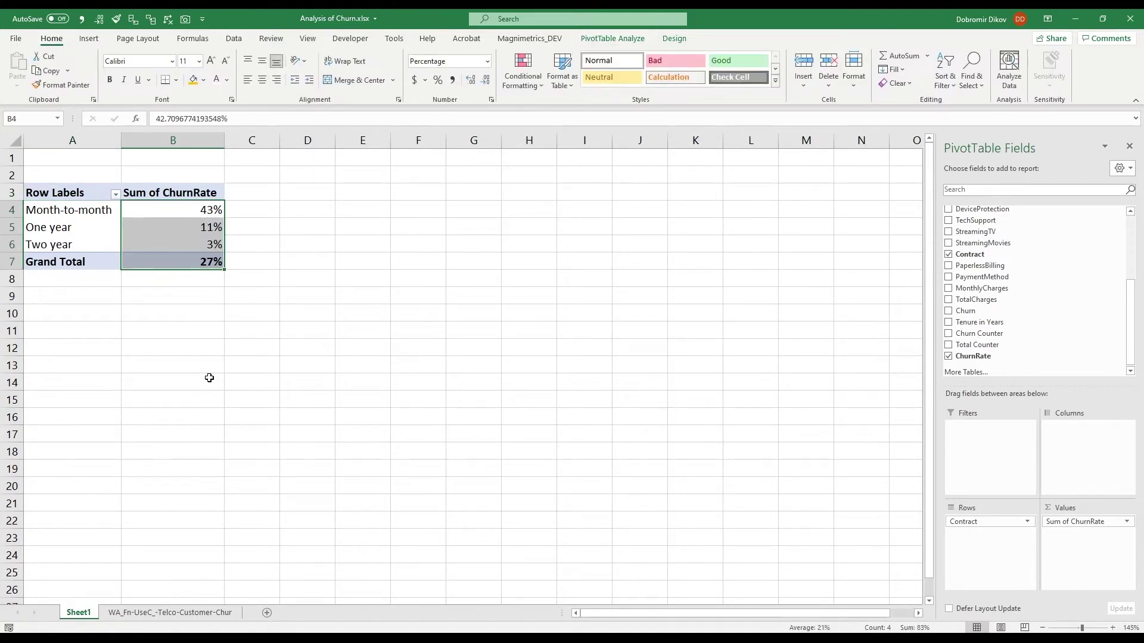
Check the churn rates: Month-to-month 43%, One year 11%, Two year 3%.
{"action": "left_click", "coordinate": [266, 213]}
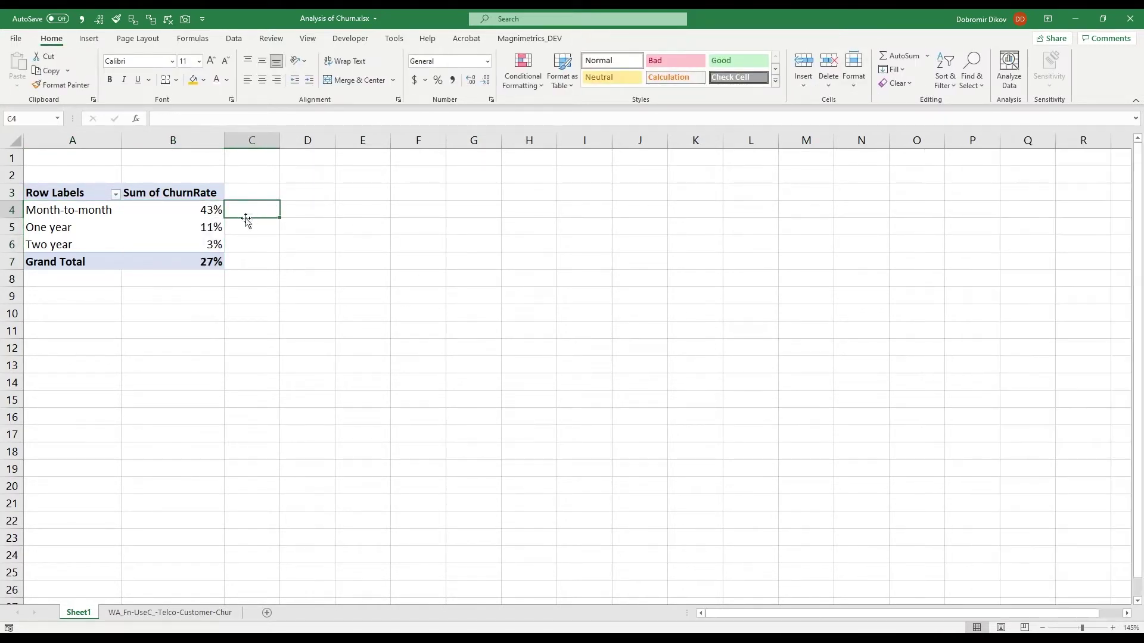
{"action": "left_click", "coordinate": [177, 211]}
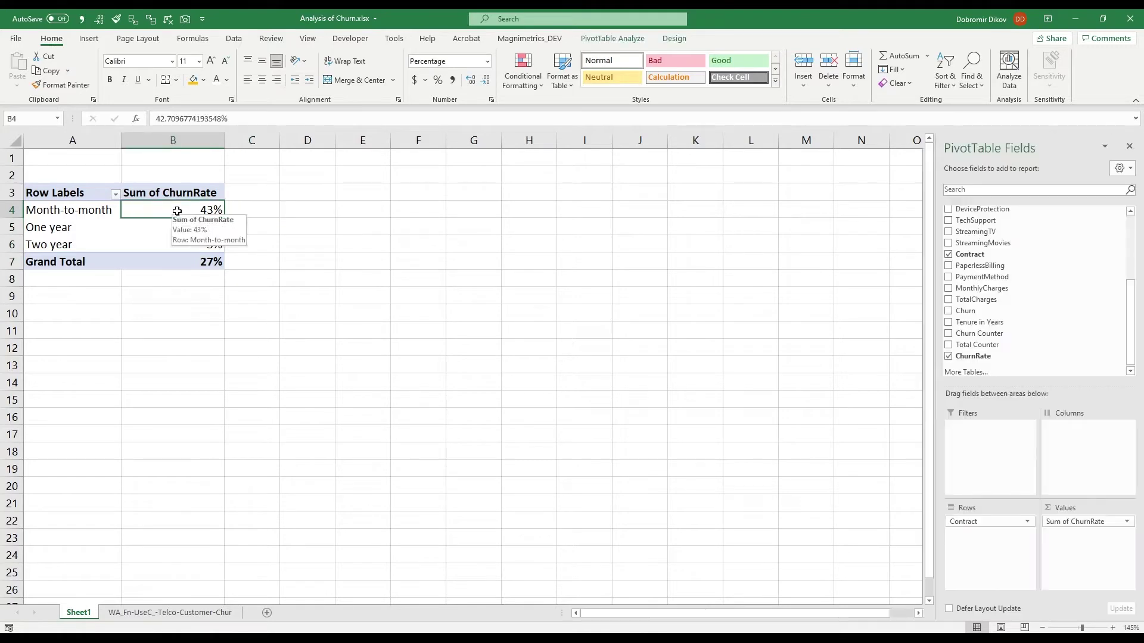
{"action": "left_click", "coordinate": [153, 232]}
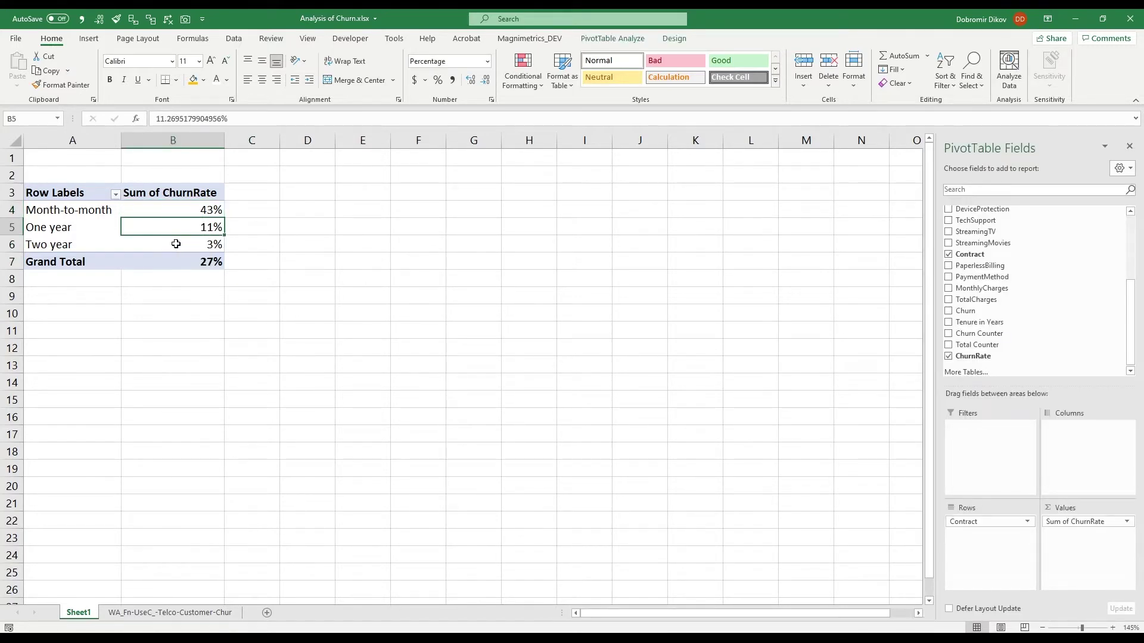
{"action": "left_click", "coordinate": [176, 245]}
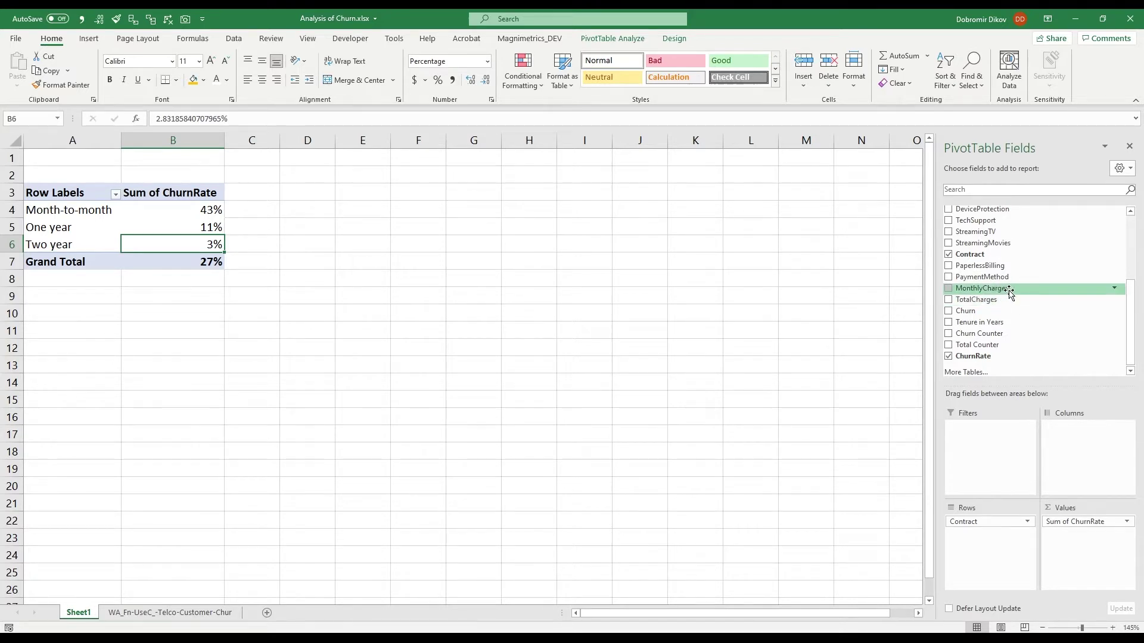
Add MonthlyCharges to the pivot values and reduce its decimals.
{"action": "left_click_drag", "start_coordinate": [1003, 289], "coordinate": [1065, 536]}
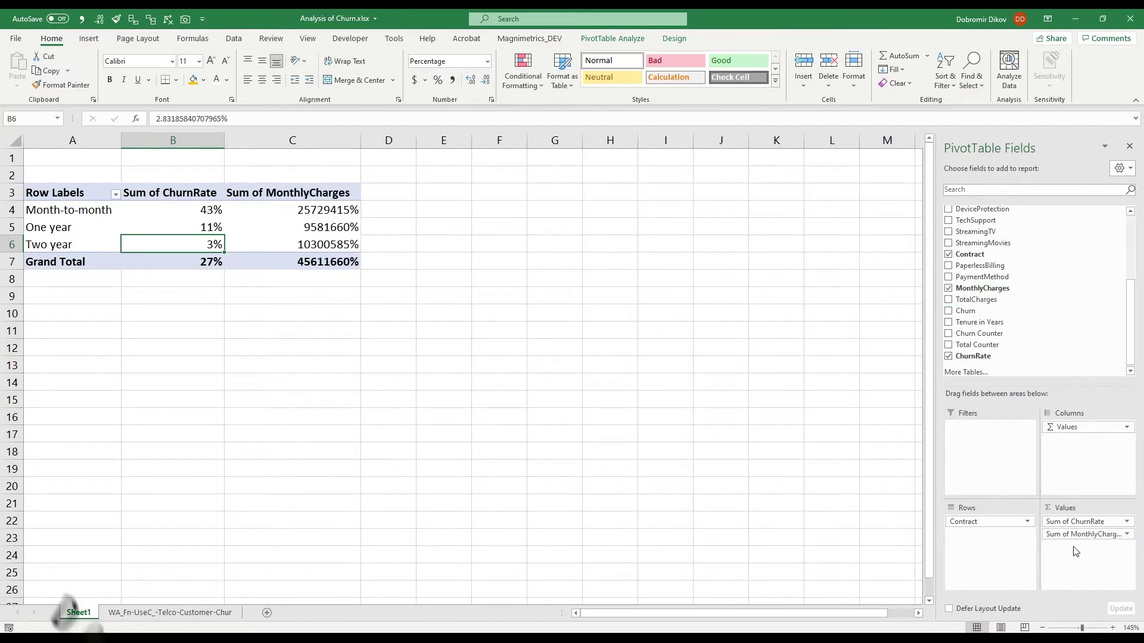
{"action": "left_click_drag", "start_coordinate": [280, 215], "coordinate": [324, 262]}
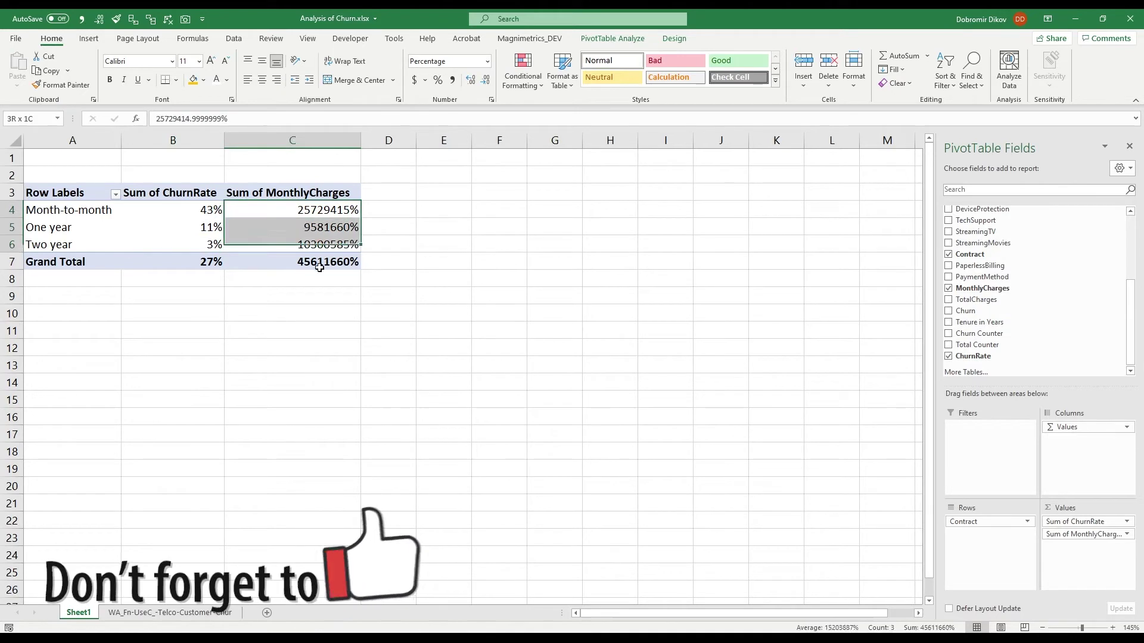
{"action": "left_click", "coordinate": [320, 272]}
{"action": "left_click_drag", "start_coordinate": [319, 209], "coordinate": [313, 265]}
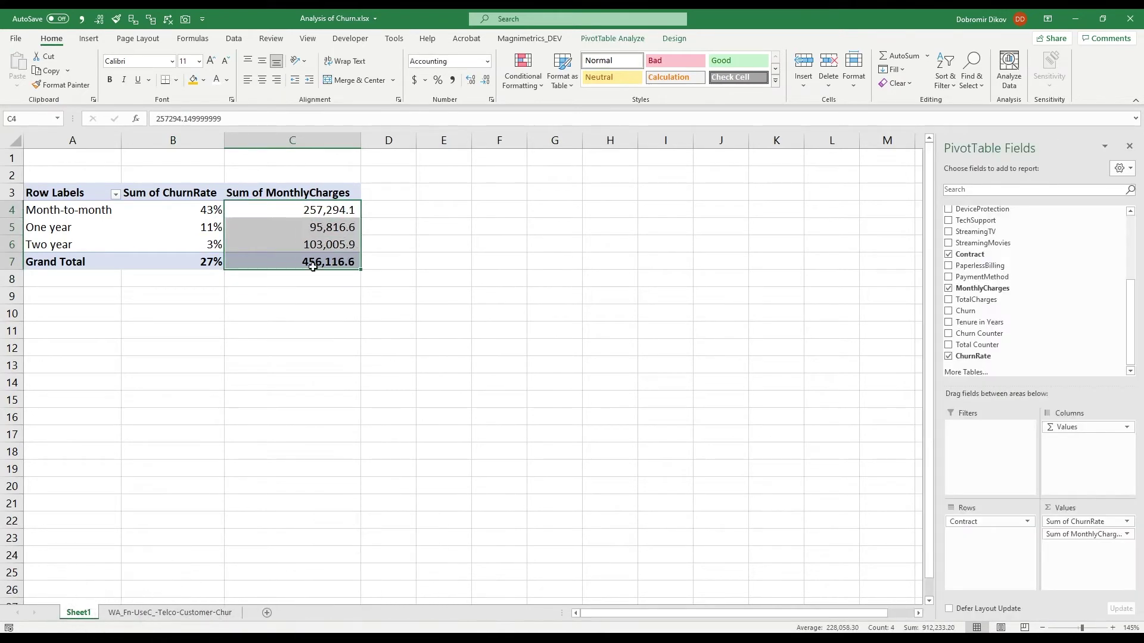
{"action": "key", "text": "alt+h"}
{"action": "key", "text": "9"}
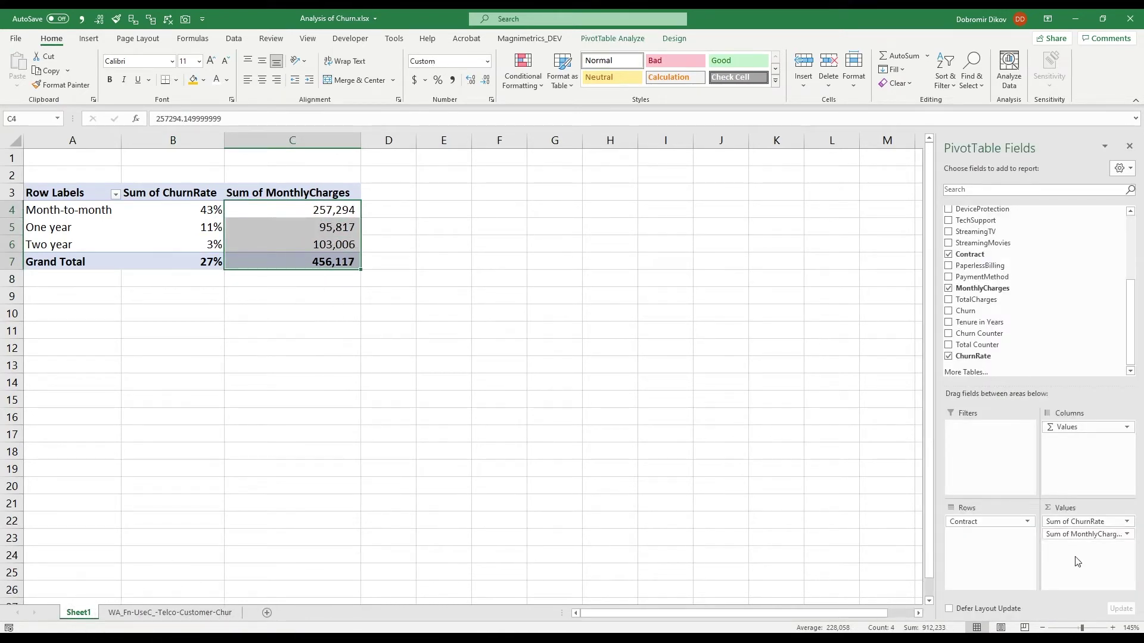
Summarise MonthlyCharges as an average, shown with two decimals.
{"action": "left_click", "coordinate": [1079, 534]}
{"action": "left_click", "coordinate": [1075, 527]}
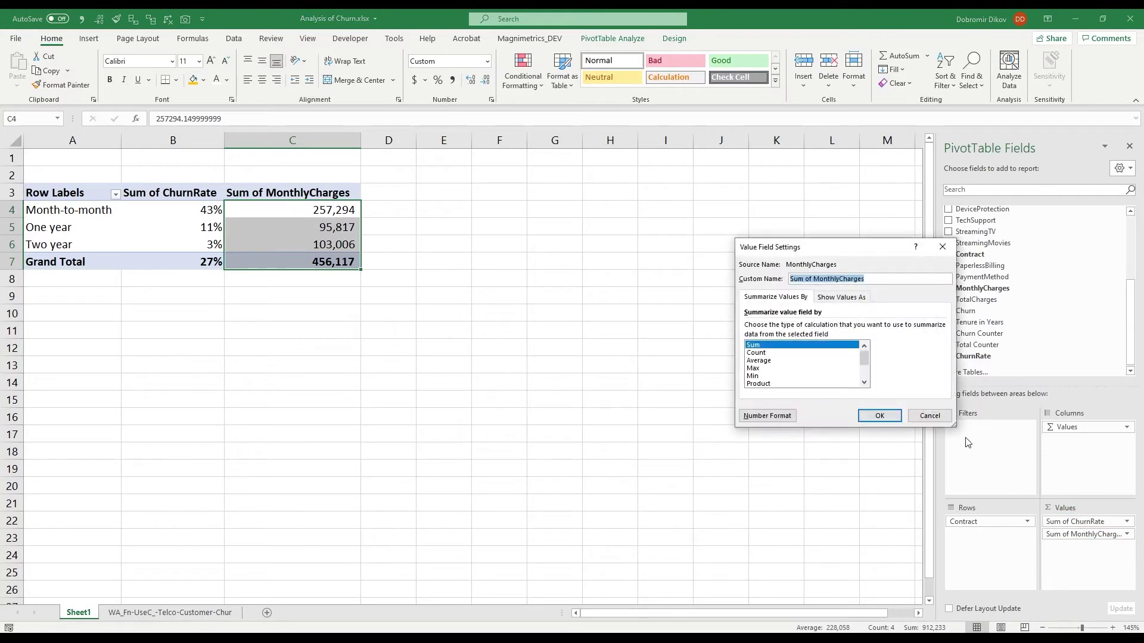
{"action": "left_click", "coordinate": [758, 361]}
{"action": "key", "text": "Return"}
{"action": "left_click_drag", "start_coordinate": [361, 208], "coordinate": [357, 258]}
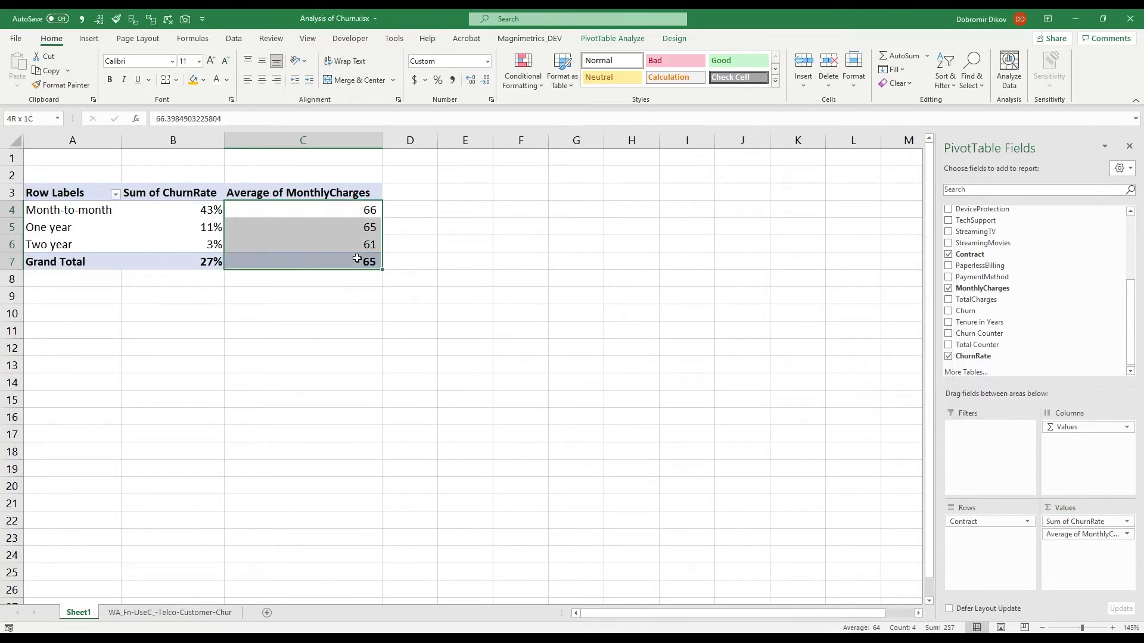
{"action": "key", "text": "ctrl+shift+1"}
{"action": "left_click", "coordinate": [296, 360]}
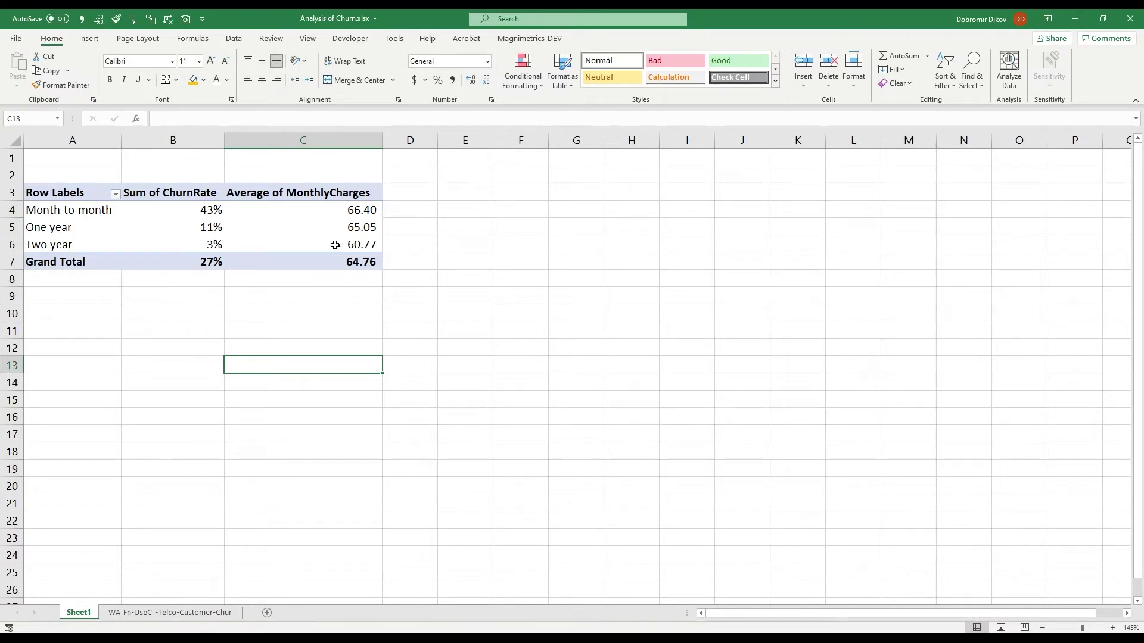
Check per-contract values: churn 43%, 11%, 3% and average charges 66.40, 65.05, 60.77.
{"action": "left_click", "coordinate": [157, 246]}
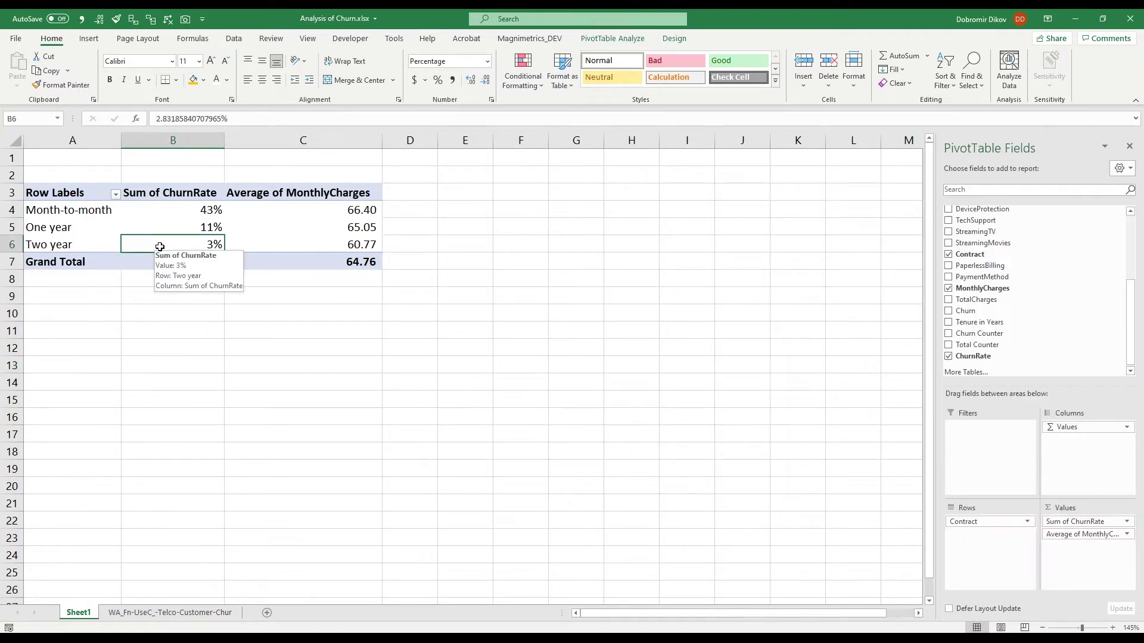
{"action": "left_click", "coordinate": [79, 234]}
{"action": "left_click", "coordinate": [83, 243]}
{"action": "left_click_drag", "start_coordinate": [342, 212], "coordinate": [310, 231]}
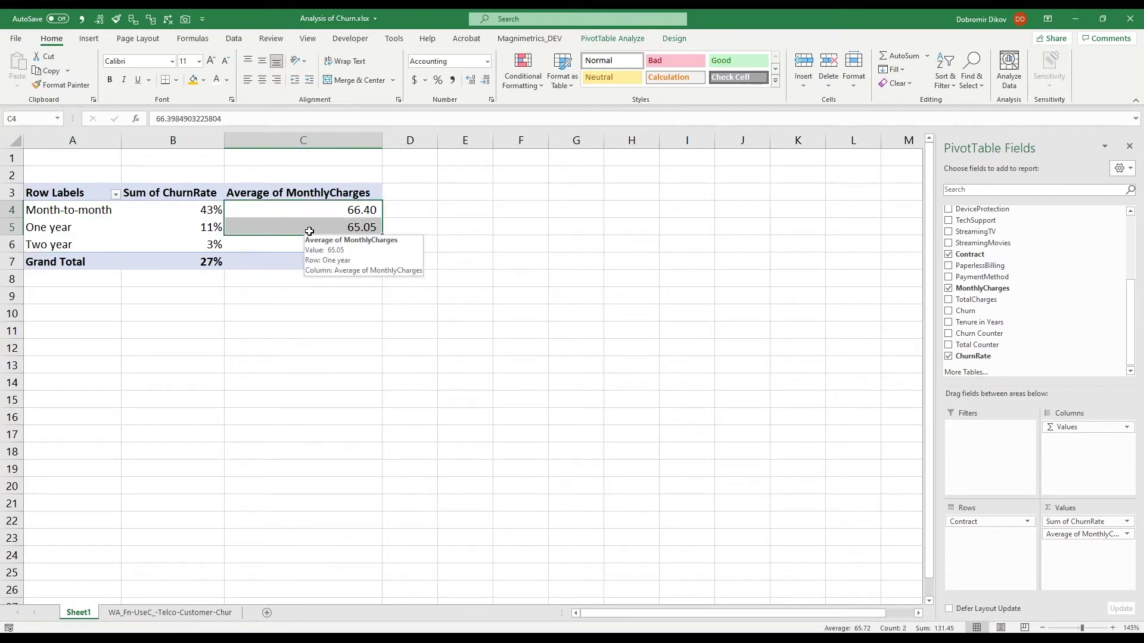
{"action": "left_click", "coordinate": [325, 247]}
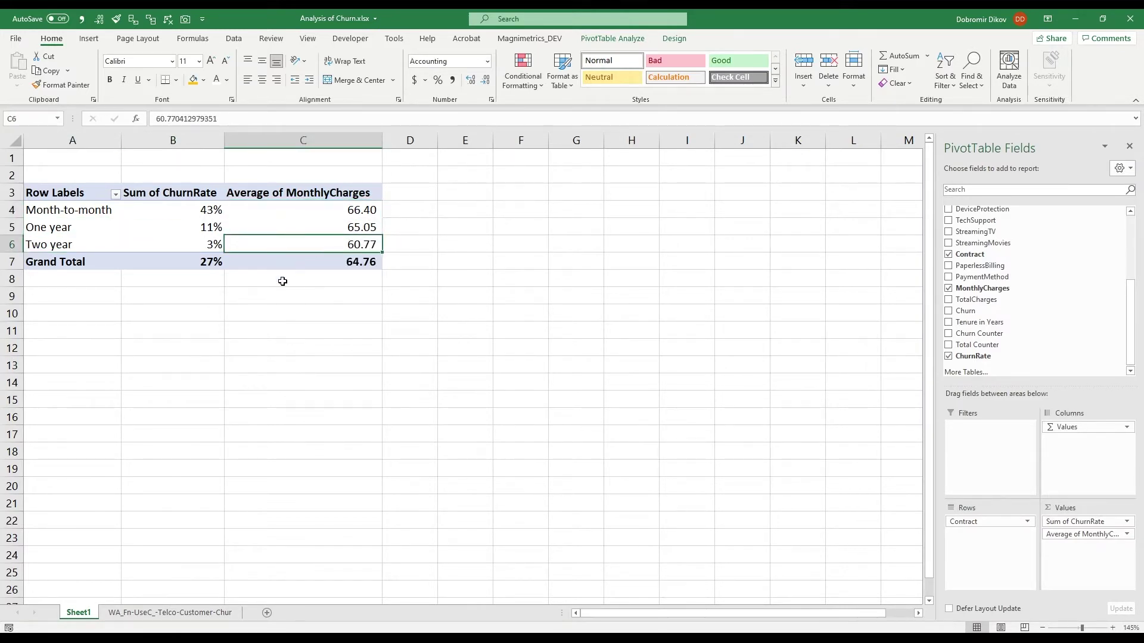
{"action": "left_click", "coordinate": [180, 210]}
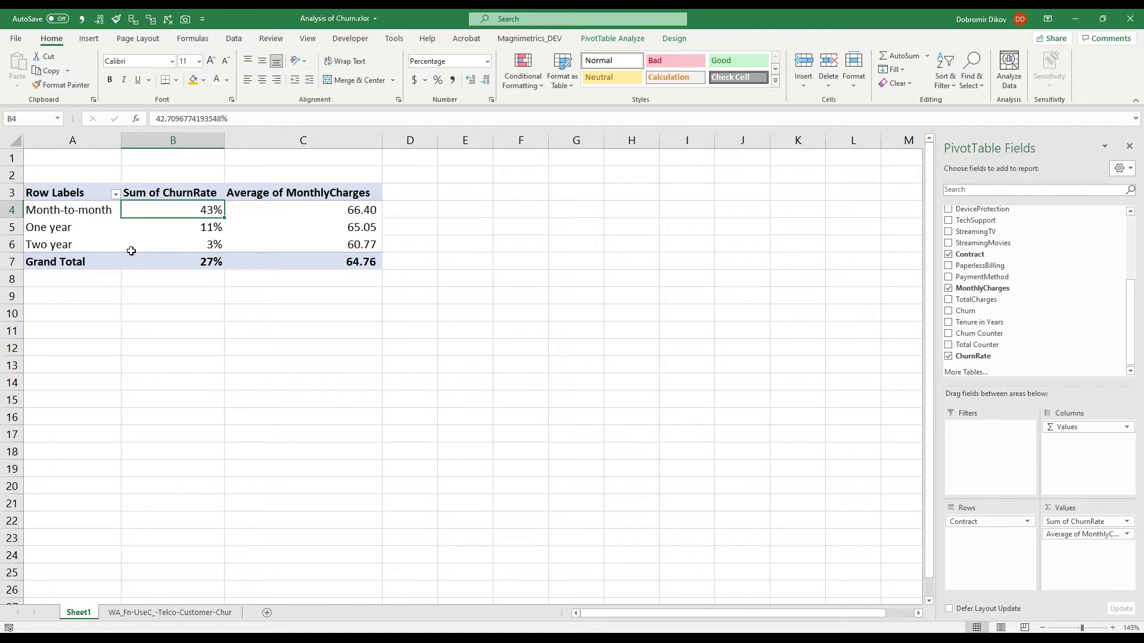
Add Total Counter as whole numbers with separators (3,875, 1,473, 1,695), then insert a blank sheet.
{"action": "left_click_drag", "start_coordinate": [987, 346], "coordinate": [1091, 522]}
{"action": "left_click_drag", "start_coordinate": [189, 212], "coordinate": [194, 263]}
{"action": "key", "text": "ctrl+shift+1"}
{"action": "key", "text": "alt+h"}
{"action": "key", "text": "9"}
{"action": "key", "text": "alt+h"}
{"action": "key", "text": "9"}
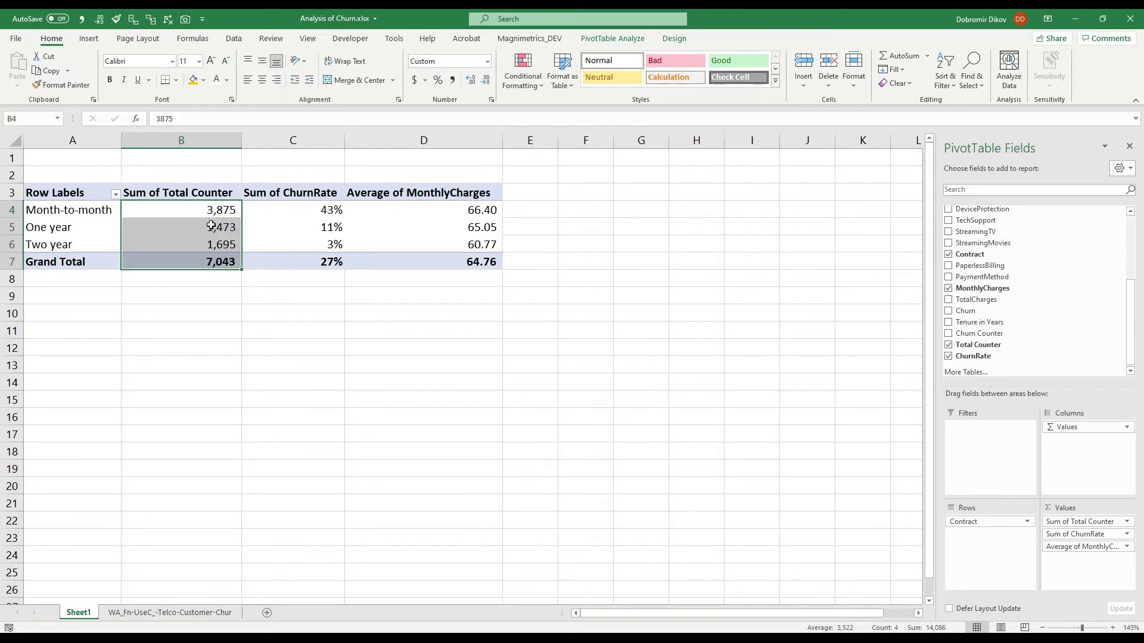
{"action": "left_click", "coordinate": [208, 213]}
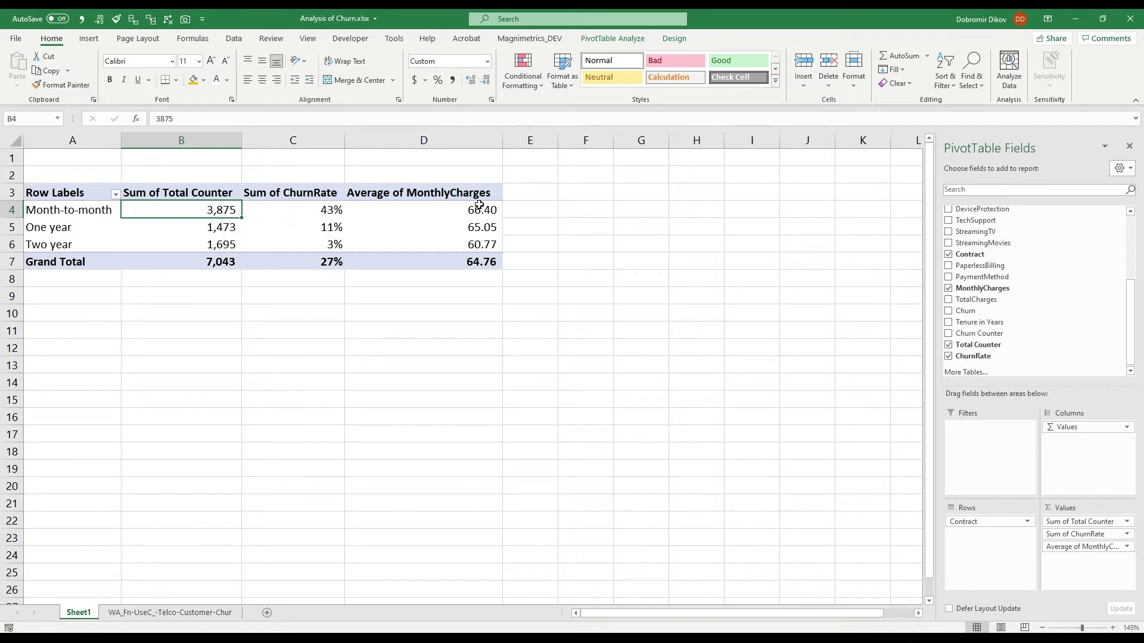
{"action": "mouse_move", "coordinate": [471, 212]}
{"action": "left_click", "coordinate": [266, 613]}
Move the new sheet before Sheet1 and rename it Analysis.
{"action": "left_click_drag", "start_coordinate": [75, 617], "coordinate": [74, 617]}
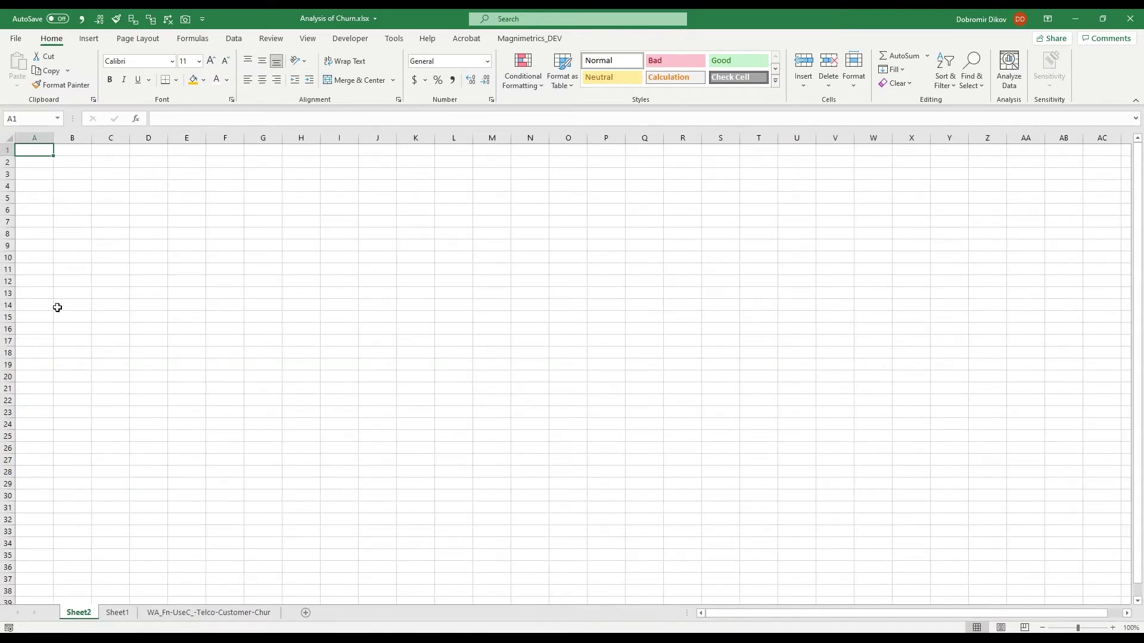
{"action": "left_click", "coordinate": [43, 270]}
{"action": "left_click", "coordinate": [39, 153]}
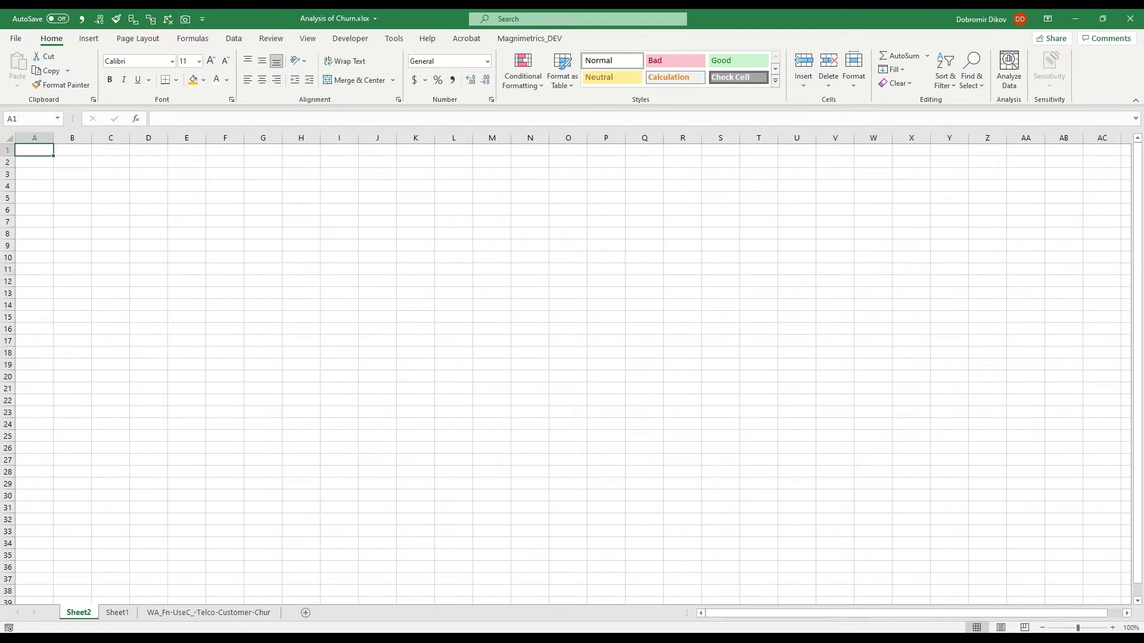
{"action": "double_click", "coordinate": [78, 612]}
{"action": "type", "text": "Analysis"}
{"action": "key", "text": "Return"}
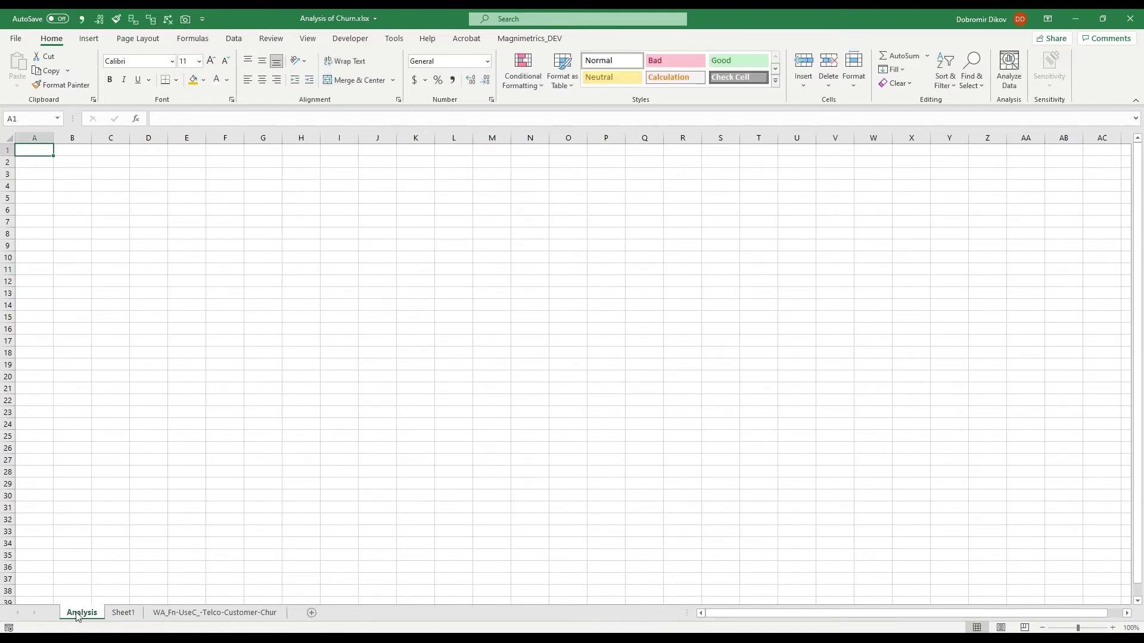
Apply Magnimetrics formatting with the title 'Customer Churn Analysis'.
{"action": "left_click", "coordinate": [496, 41]}
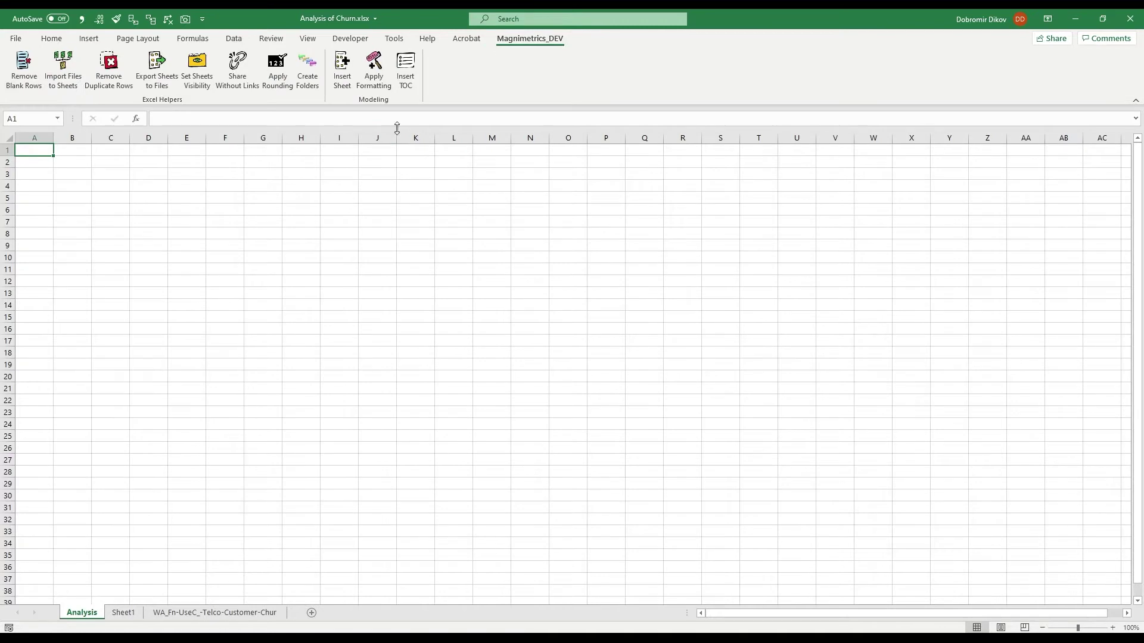
{"action": "left_click", "coordinate": [373, 70]}
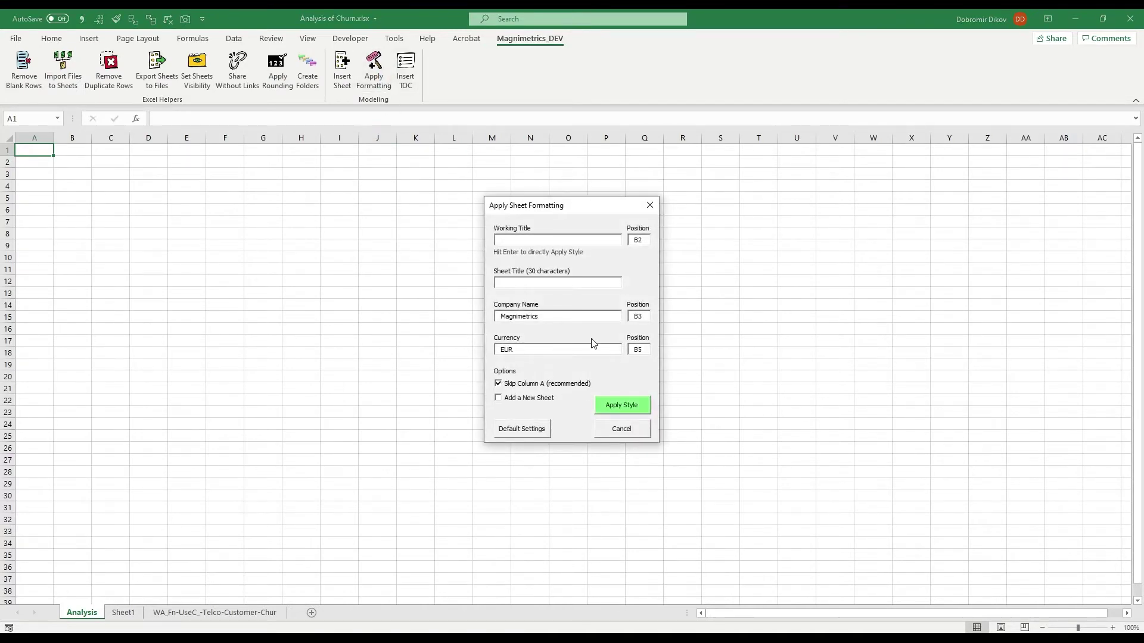
{"action": "type", "text": "Customer Churn Analysis"}
{"action": "key", "text": "Return"}
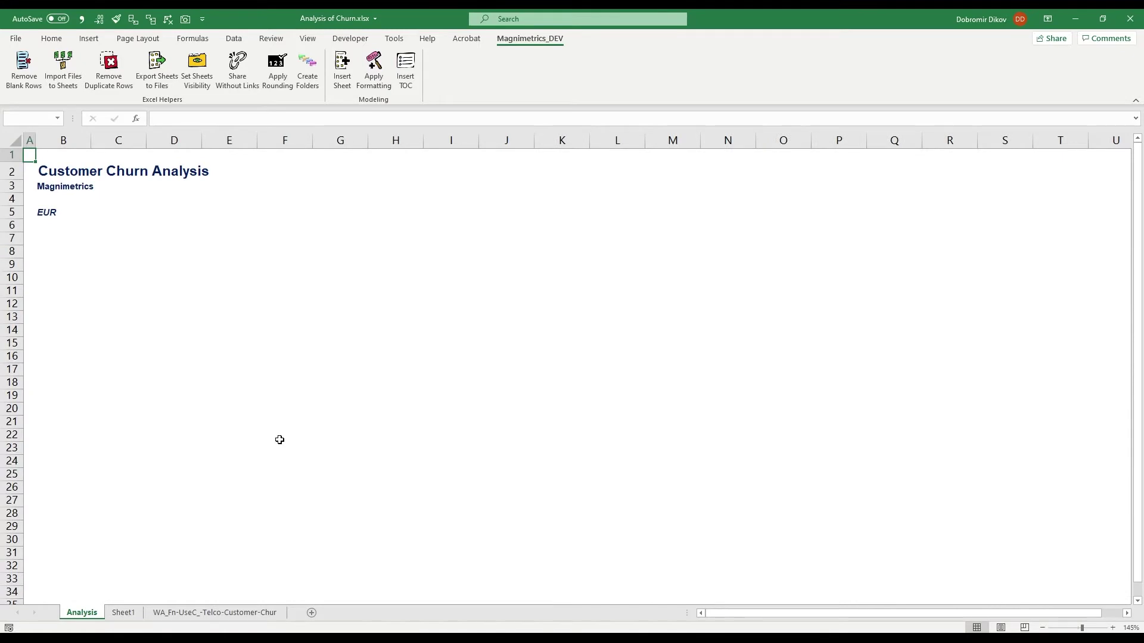
{"action": "scroll", "coordinate": [25, 251], "scroll_direction": "up", "scroll_amount": 1}
{"action": "left_click", "coordinate": [28, 249]}
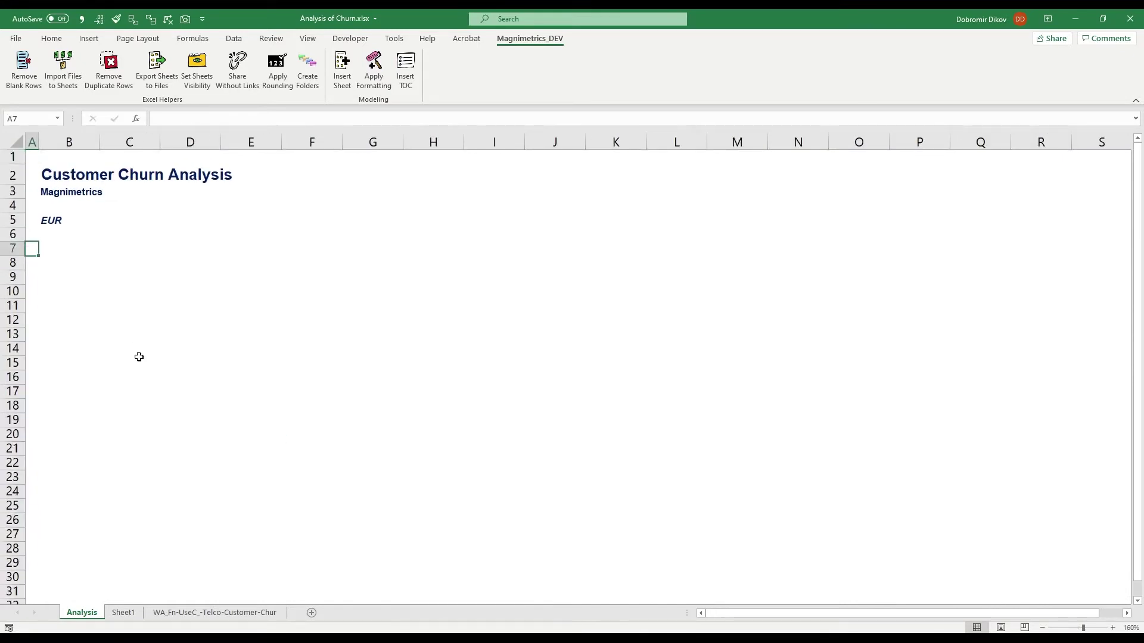
Enter section number 1 and heading 'Analysis per Contract Type' in row 7.
{"action": "type", "text": "1"}
{"action": "key", "text": "Tab"}
{"action": "type", "text": "A"}
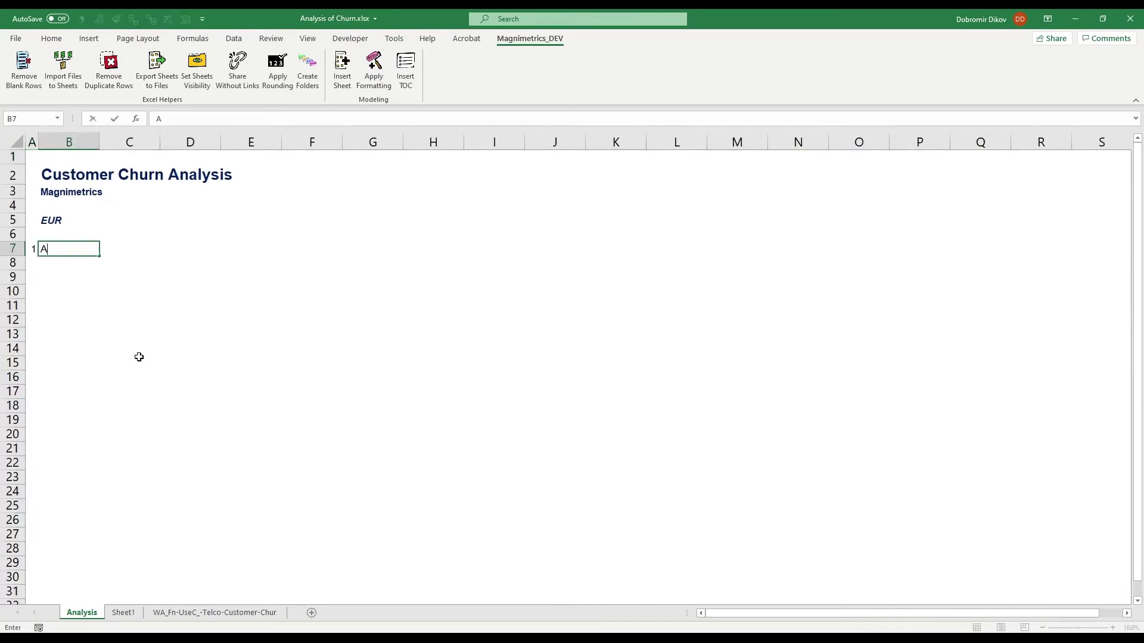
{"action": "type", "text": "nalysis per Contract T"}
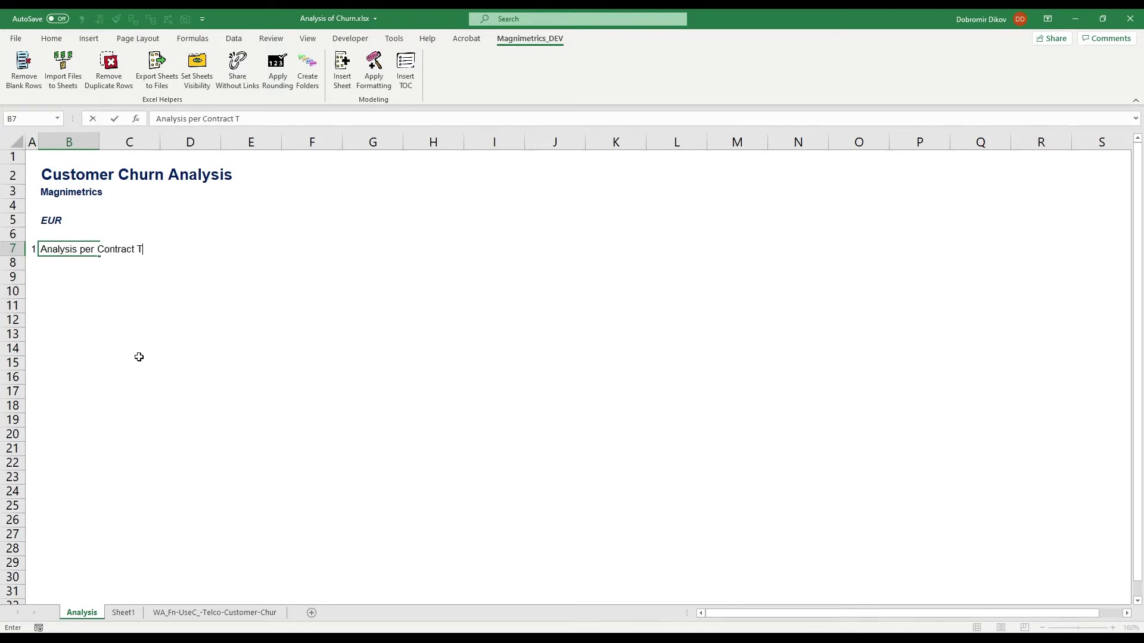
{"action": "type", "text": "ype"}
{"action": "key", "text": "Return"}
Fill the row 7 section header dark yellow and make it bold.
{"action": "key", "text": "Up"}
{"action": "key", "text": "Left"}
{"action": "key", "text": "shift+Right"}
{"action": "key", "text": "shift+Right"}
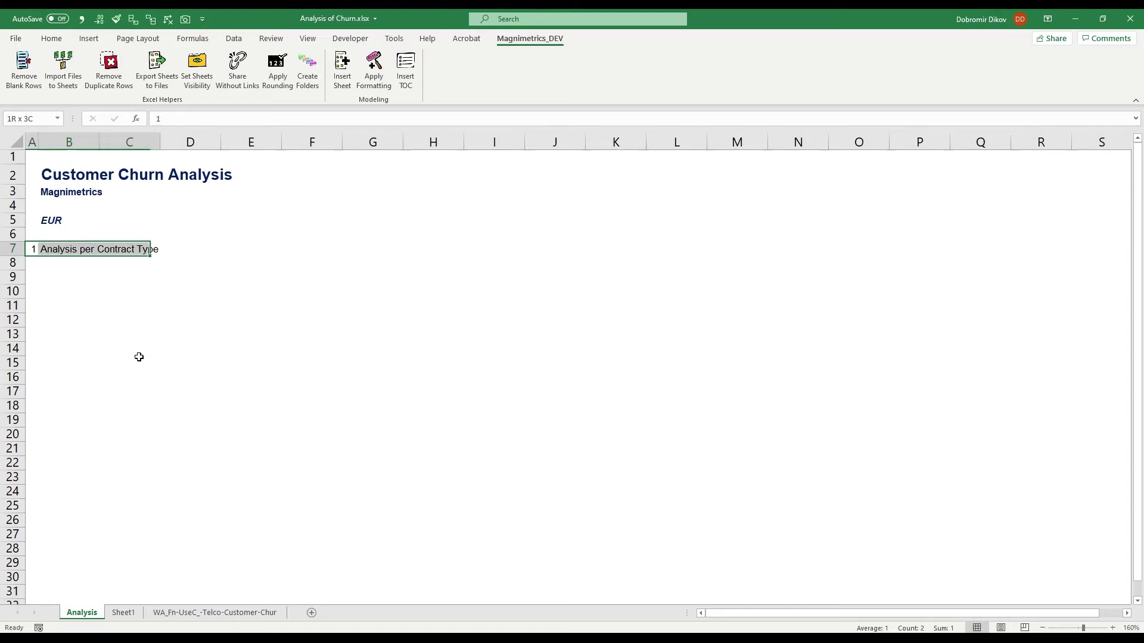
{"action": "key", "text": "shift+Right"}
{"action": "key", "text": "shift+Right"}
{"action": "key", "text": "shift+Right"}
{"action": "key", "text": "shift+Right"}
{"action": "key", "text": "shift+Right"}
{"action": "key", "text": "shift+Right"}
{"action": "key", "text": "shift+Right"}
{"action": "key", "text": "shift+Right"}
{"action": "key", "text": "shift+Right"}
{"action": "key", "text": "shift+Right"}
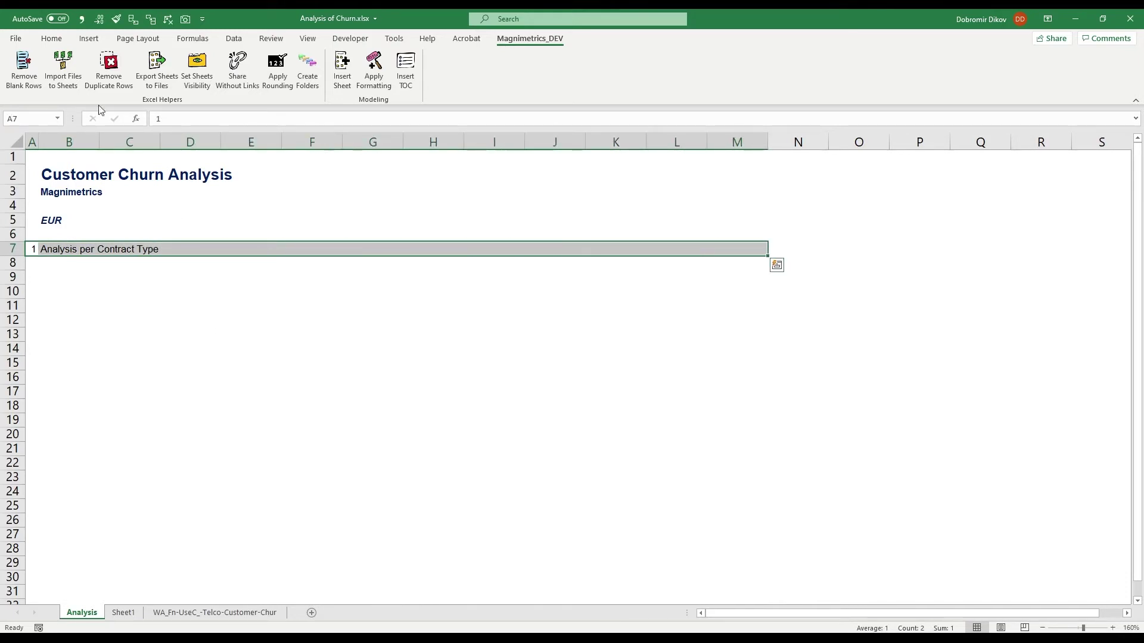
{"action": "left_click", "coordinate": [51, 39]}
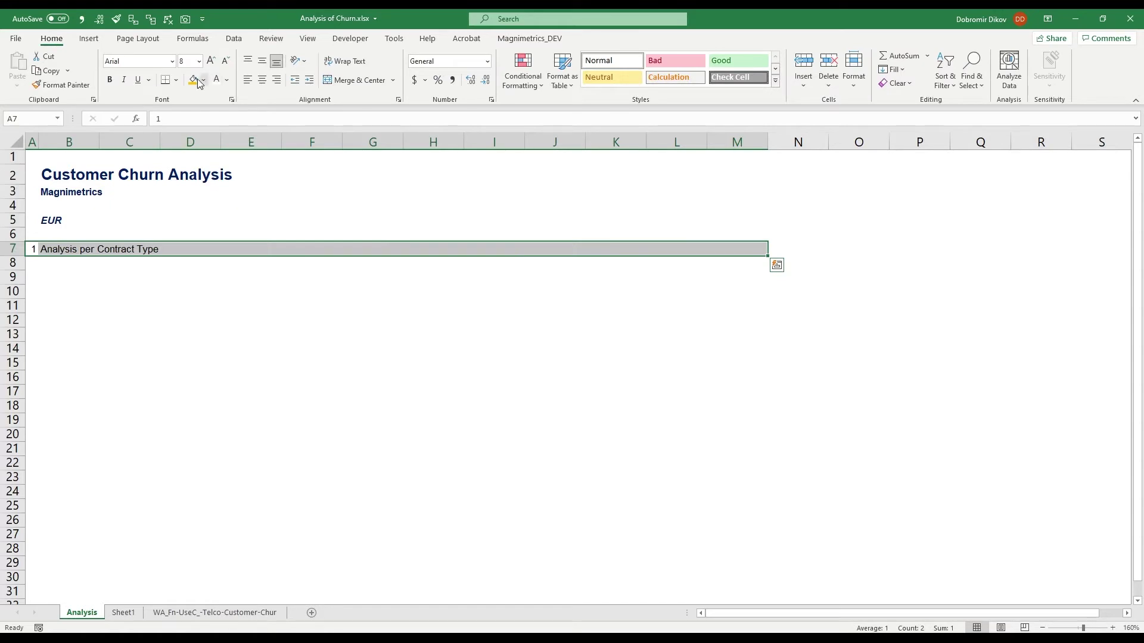
{"action": "left_click", "coordinate": [193, 79]}
{"action": "left_click", "coordinate": [109, 80]}
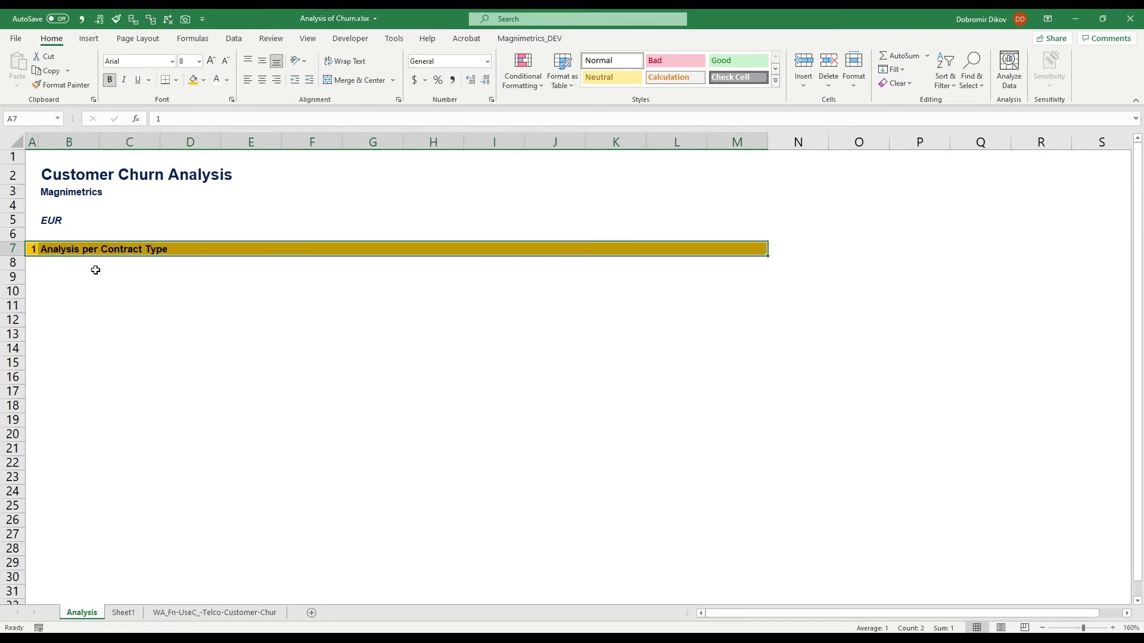
Select the pivot's headers and contract rows on Sheet1 for copying.
{"action": "left_click", "coordinate": [91, 276]}
{"action": "key", "text": "ctrl+Page_Down"}
{"action": "left_click_drag", "start_coordinate": [95, 193], "coordinate": [416, 238]}
Copy the pivot block and paste it as values into B9 on Analysis.
{"action": "key", "text": "ctrl+c"}
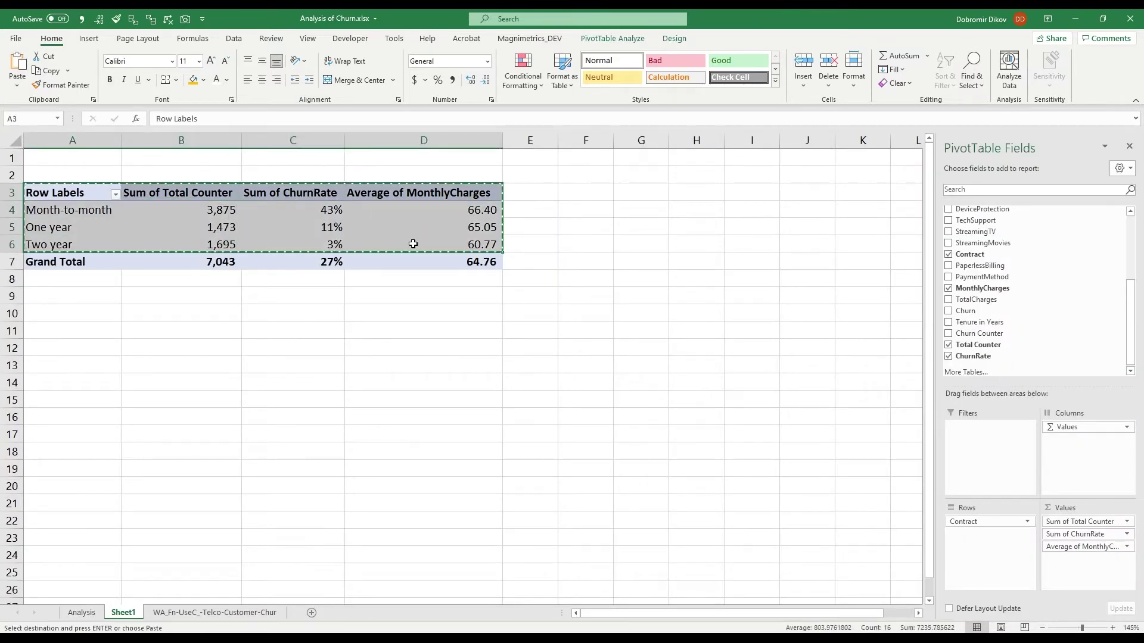
{"action": "left_click", "coordinate": [83, 613]}
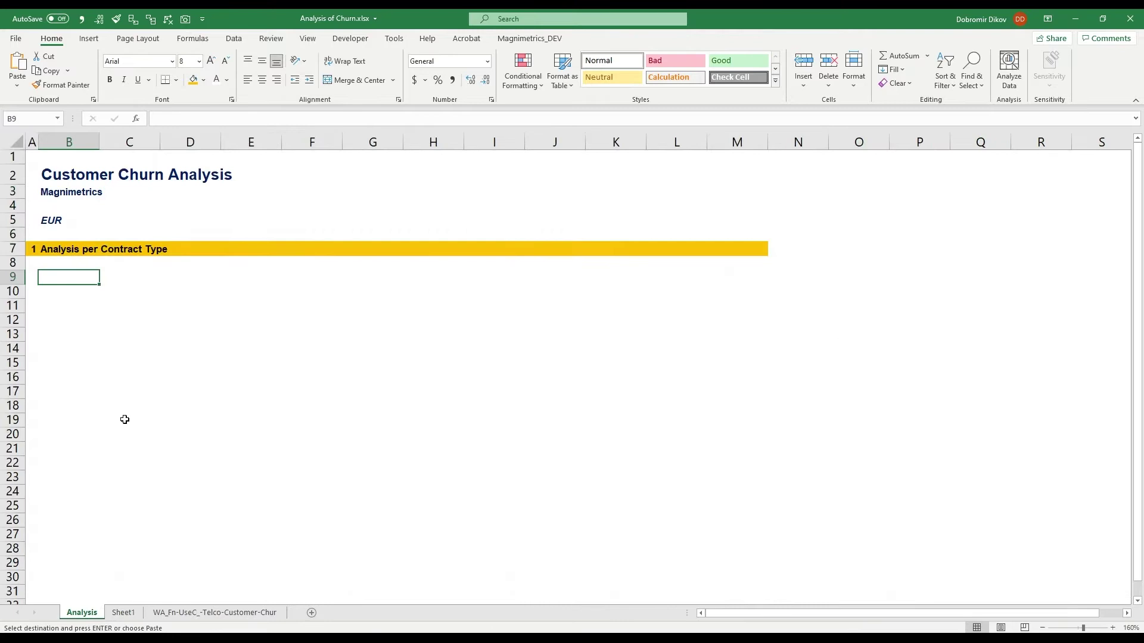
{"action": "key", "text": "alt+h"}
{"action": "key", "text": "v"}
{"action": "key", "text": "p"}
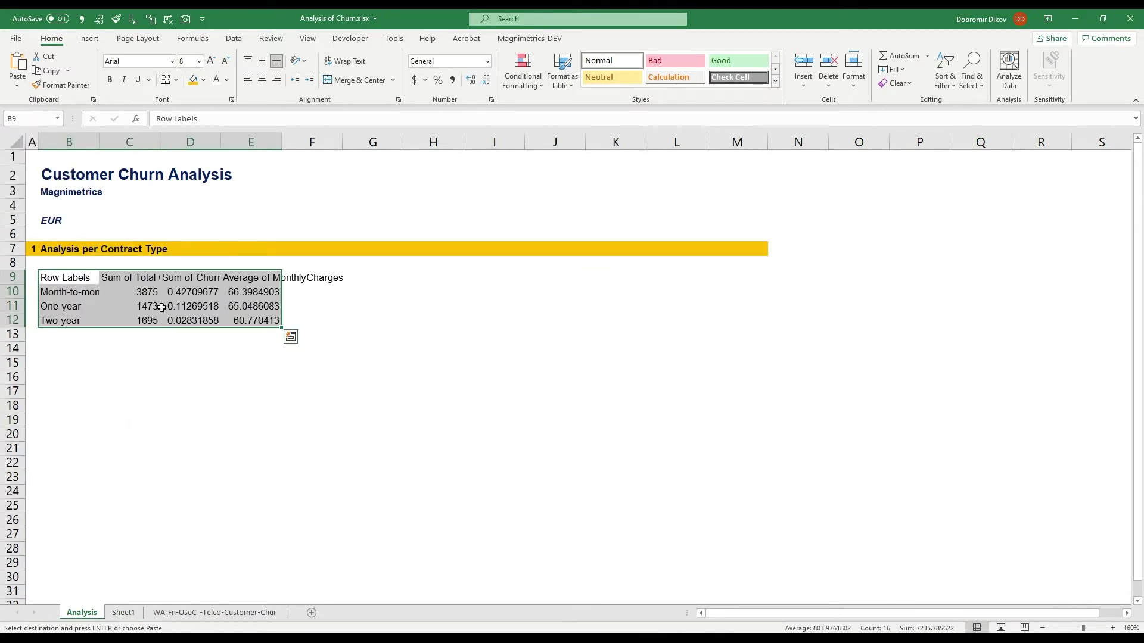
Format counts as comma without decimals and churn rates as one-decimal percentages.
{"action": "left_click_drag", "start_coordinate": [152, 292], "coordinate": [154, 321]}
{"action": "key", "text": "ctrl+shift+n"}
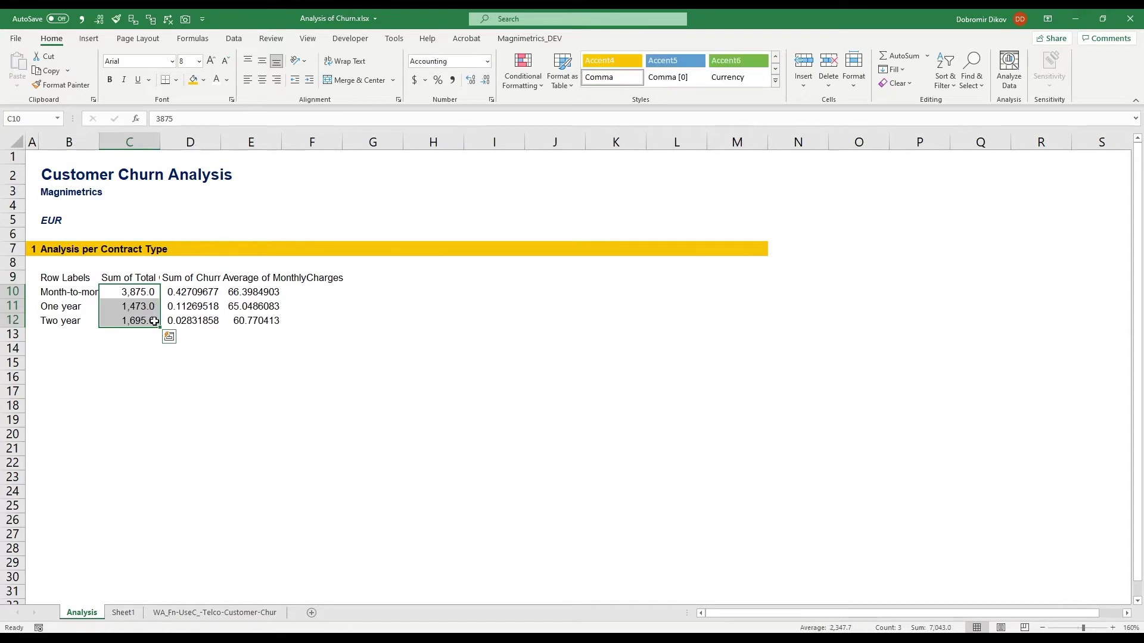
{"action": "key", "text": "ctrl+shift+n"}
{"action": "left_click_drag", "start_coordinate": [213, 294], "coordinate": [278, 321]}
{"action": "left_click", "coordinate": [192, 290]}
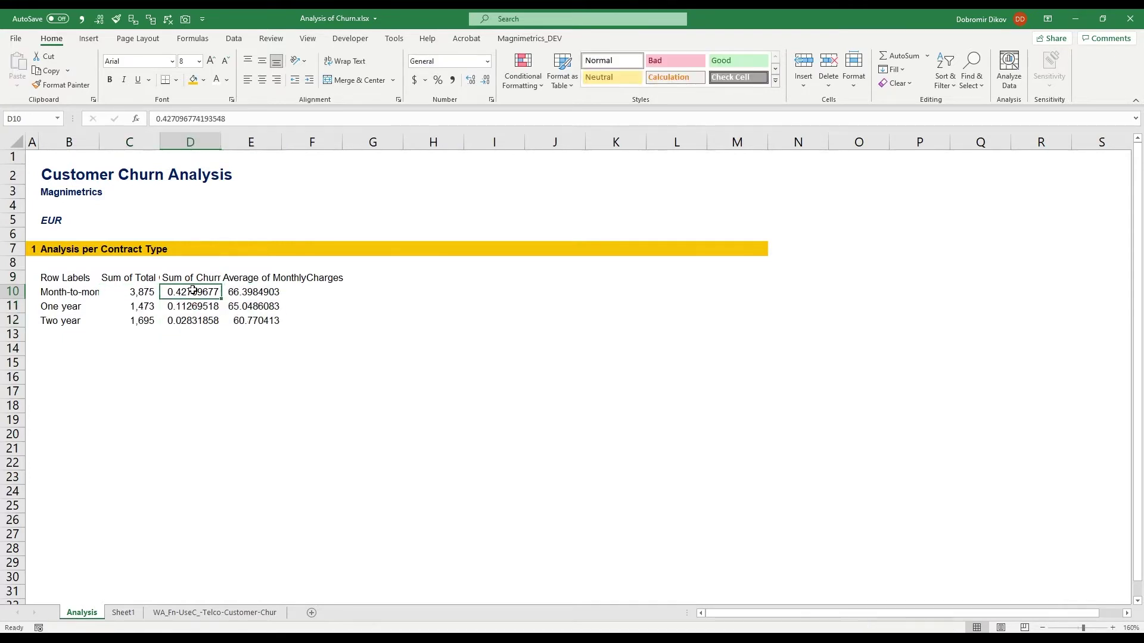
{"action": "left_click", "coordinate": [203, 320], "text": "shift"}
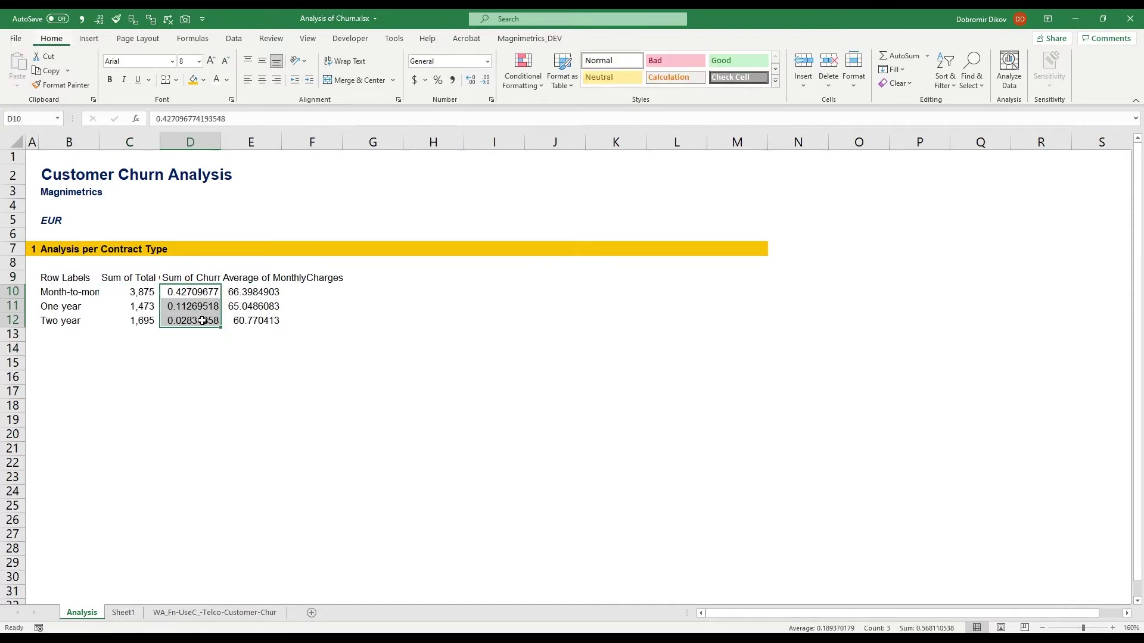
{"action": "key", "text": "ctrl+shift+5"}
{"action": "key", "text": "alt+h"}
{"action": "key", "text": "0"}
Apply Comma Style to the average monthly charges in E10:E12.
{"action": "key", "text": "Right"}
{"action": "key", "text": "shift+Down"}
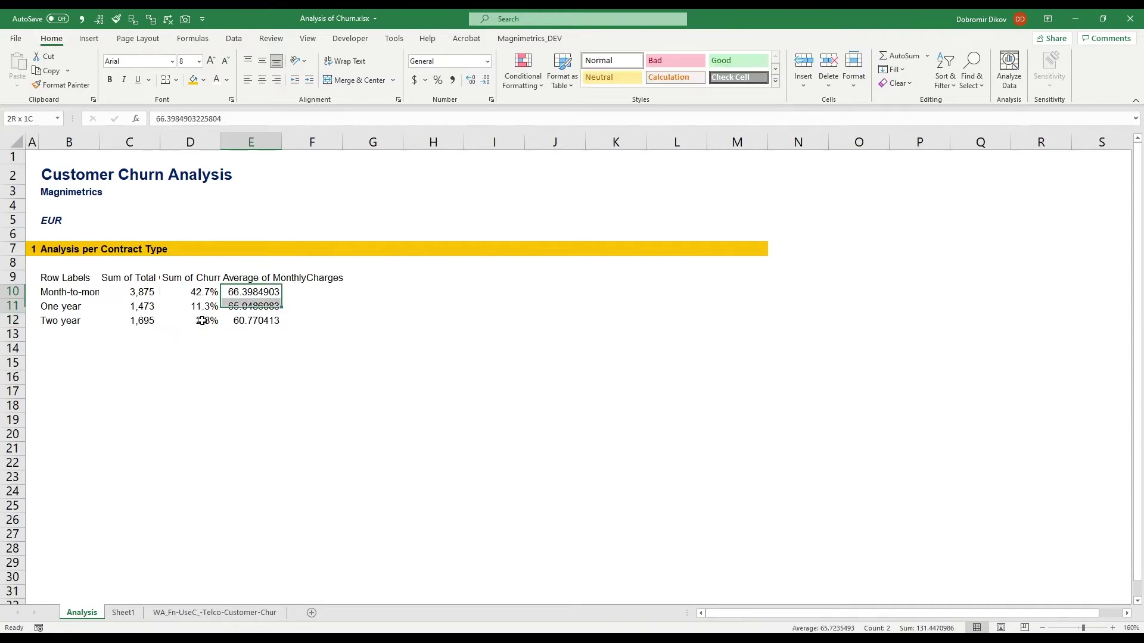
{"action": "key", "text": "shift+Down"}
{"action": "key", "text": "alt+h"}
{"action": "key", "text": "k"}
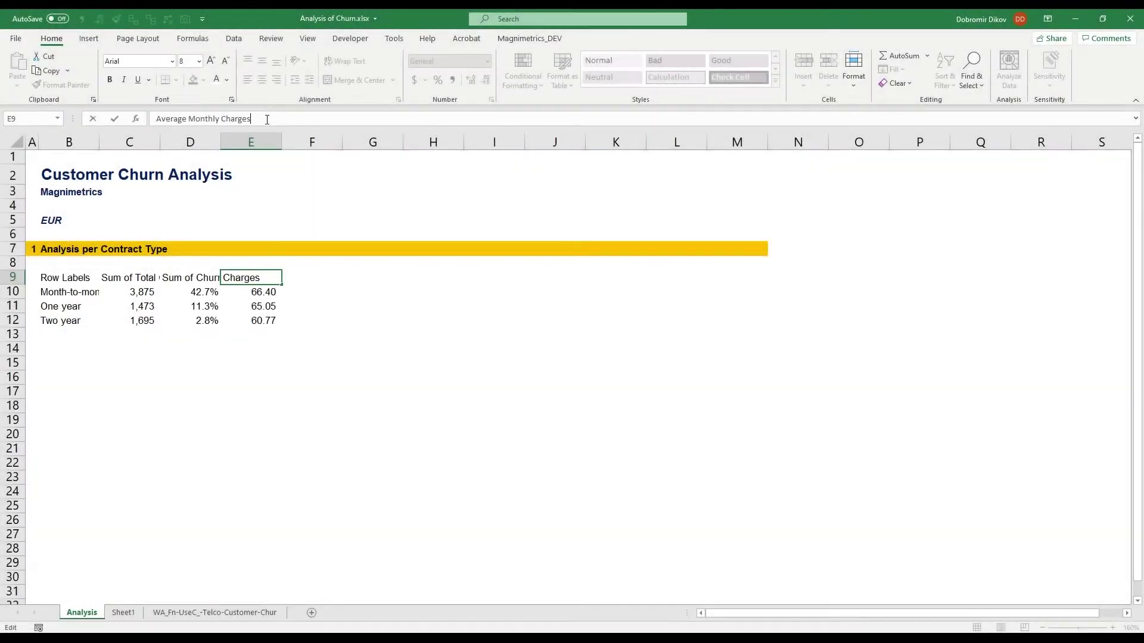
Rename the table headers to 'Average Monthly Charges (MRR)' and 'Contract Type'.
{"action": "type", "text": "MRR)"}
{"action": "key", "text": "Return"}
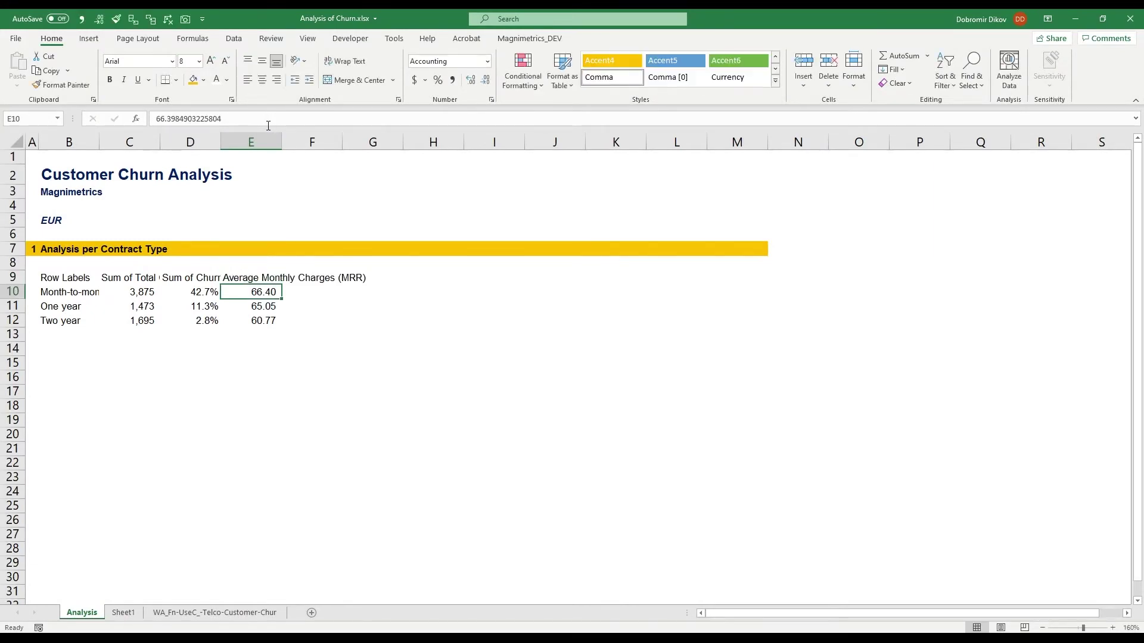
{"action": "key", "text": "Up"}
{"action": "key", "text": "Left"}
{"action": "key", "text": "Left"}
{"action": "key", "text": "Left"}
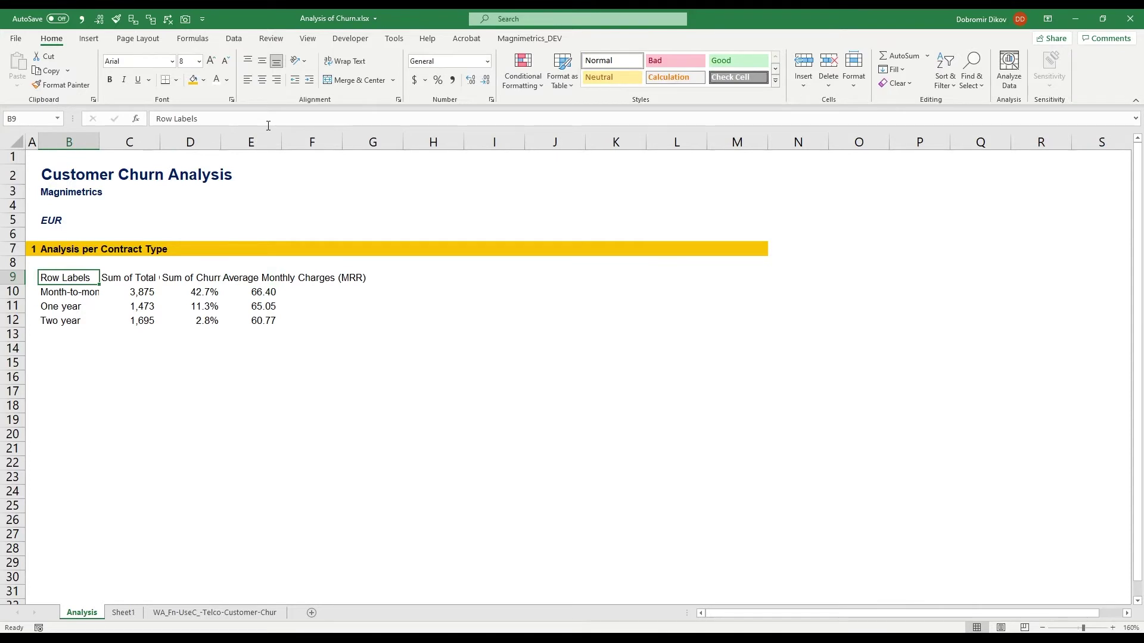
{"action": "type", "text": "Contract Type"}
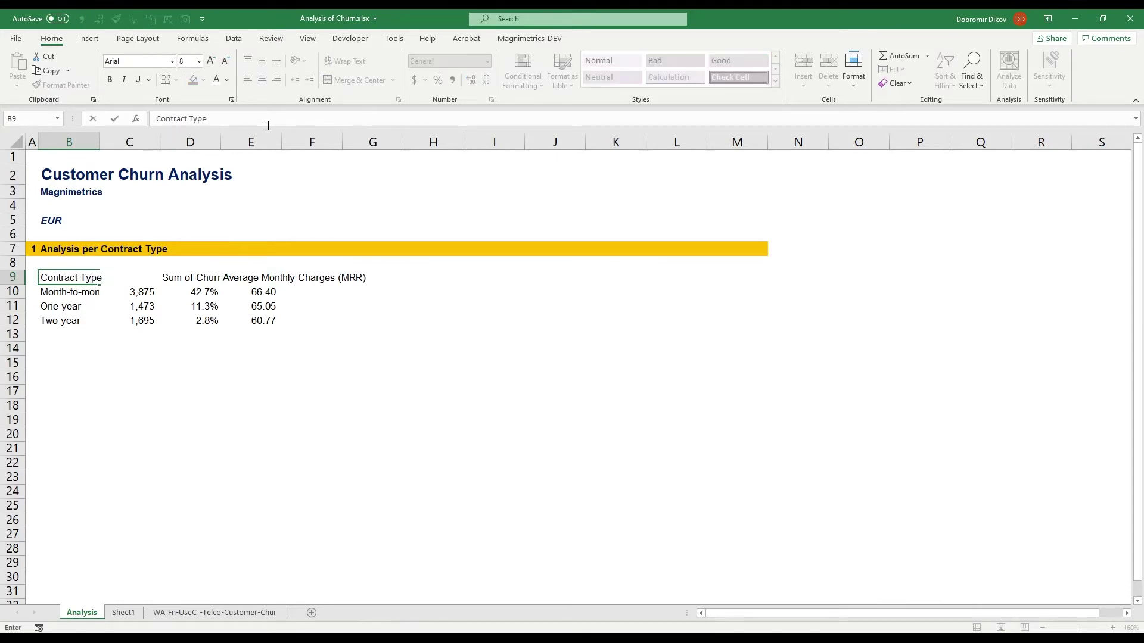
{"action": "key", "text": "Return"}
Style the table header row with dark blue fill and bold white text.
{"action": "key", "text": "Up"}
{"action": "key", "text": "shift+Right"}
{"action": "key", "text": "shift+Right"}
{"action": "key", "text": "shift+Right"}
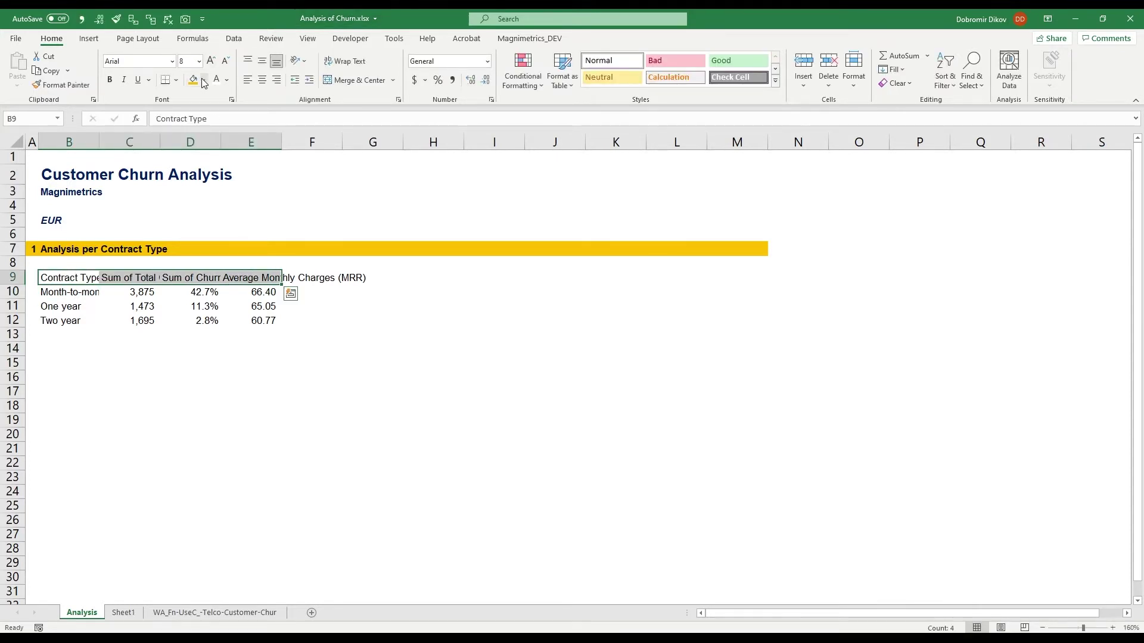
{"action": "left_click", "coordinate": [204, 80]}
{"action": "left_click", "coordinate": [271, 191]}
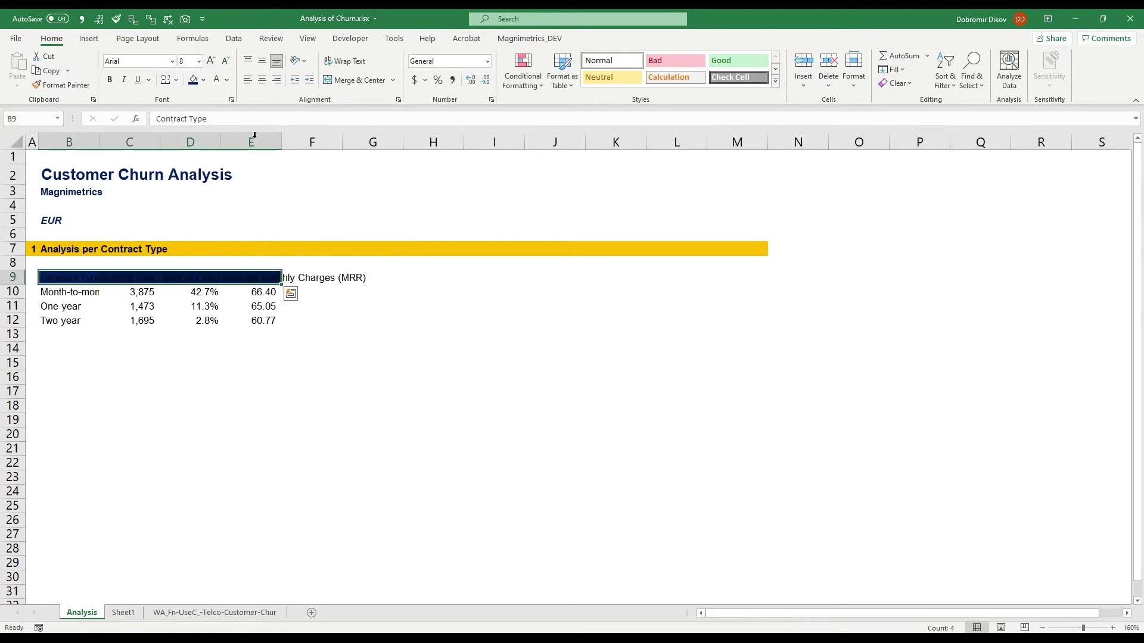
{"action": "left_click", "coordinate": [216, 80]}
{"action": "left_click", "coordinate": [109, 80]}
AutoFit columns B–E and select the contract, churn rate and charges data.
{"action": "key", "text": "shift+Down"}
{"action": "key", "text": "shift+Down"}
{"action": "key", "text": "shift+Down"}
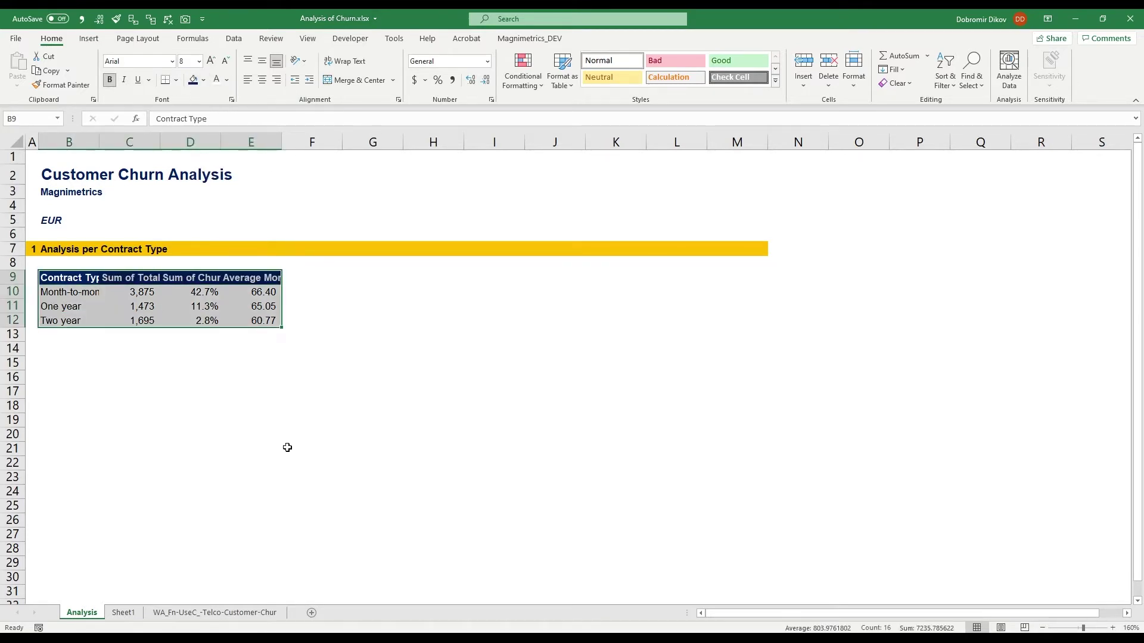
{"action": "key", "text": "alt+h"}
{"action": "key", "text": "o"}
{"action": "key", "text": "i"}
{"action": "key", "text": "Right"}
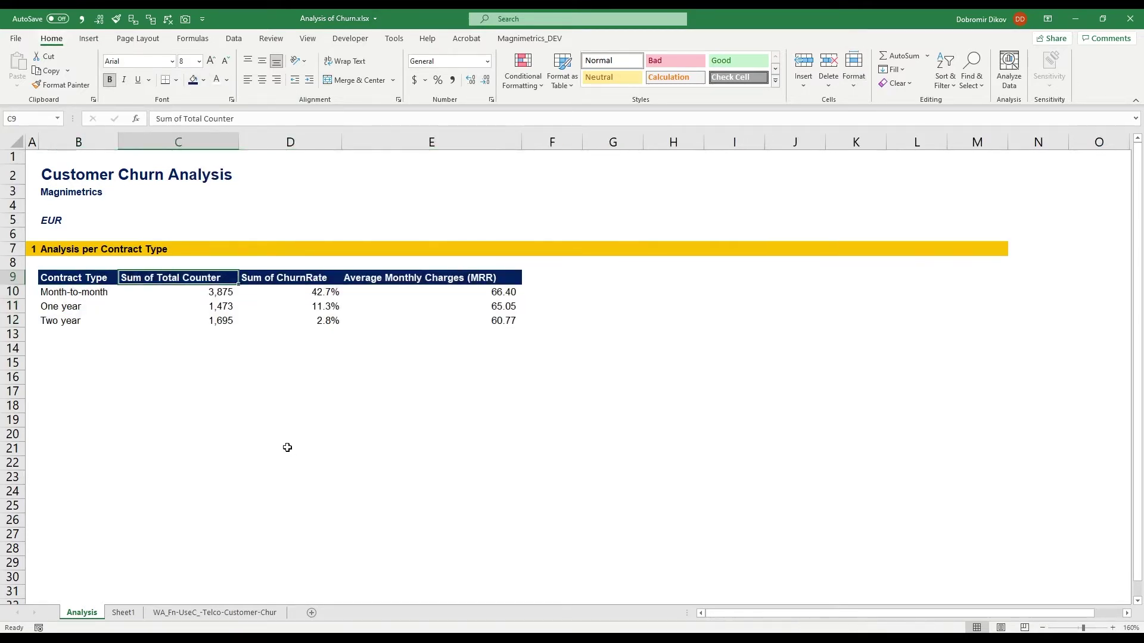
{"action": "key", "text": "Left"}
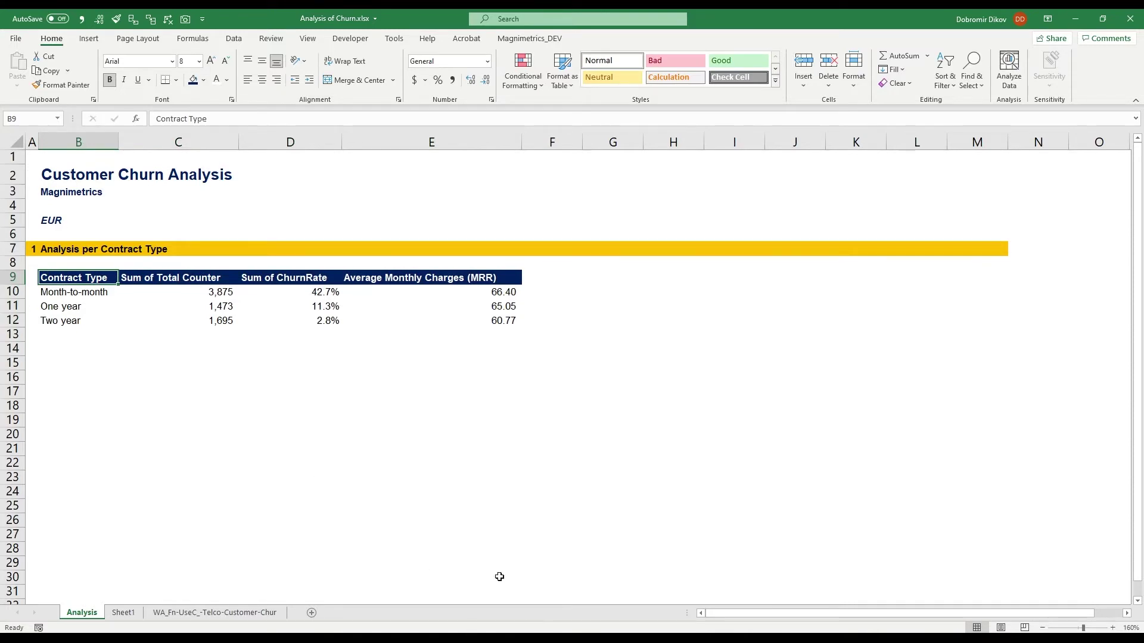
{"action": "left_click", "coordinate": [100, 324], "text": "shift"}
{"action": "left_click_drag", "start_coordinate": [290, 278], "coordinate": [431, 321]}
Insert a 2-D line chart and place it beside the table.
{"action": "left_click", "coordinate": [89, 38]}
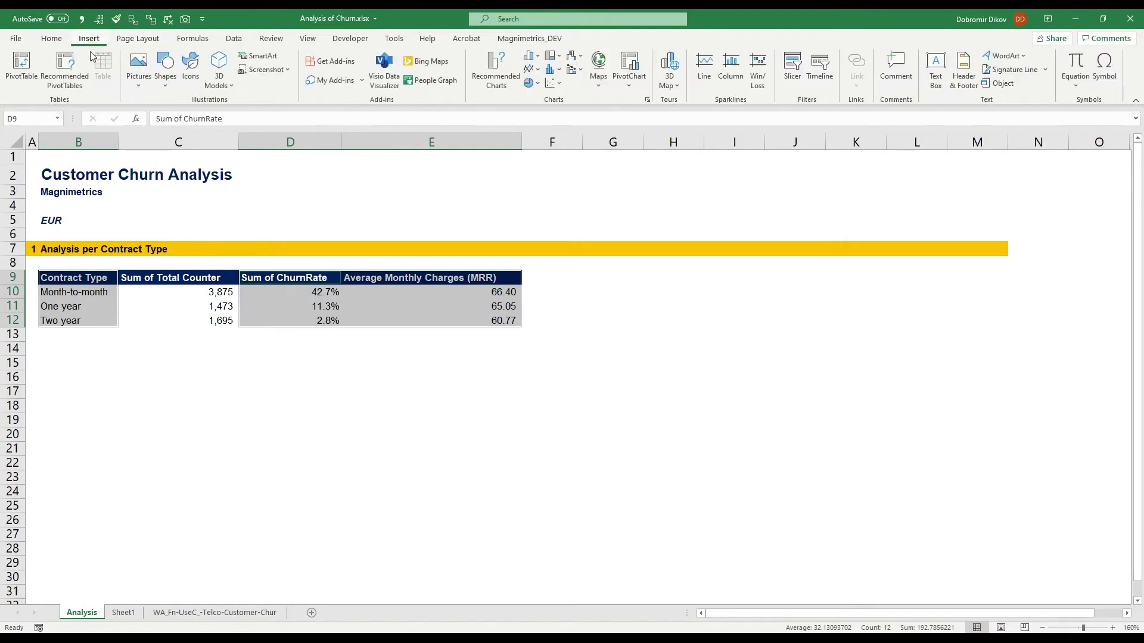
{"action": "left_click", "coordinate": [532, 69]}
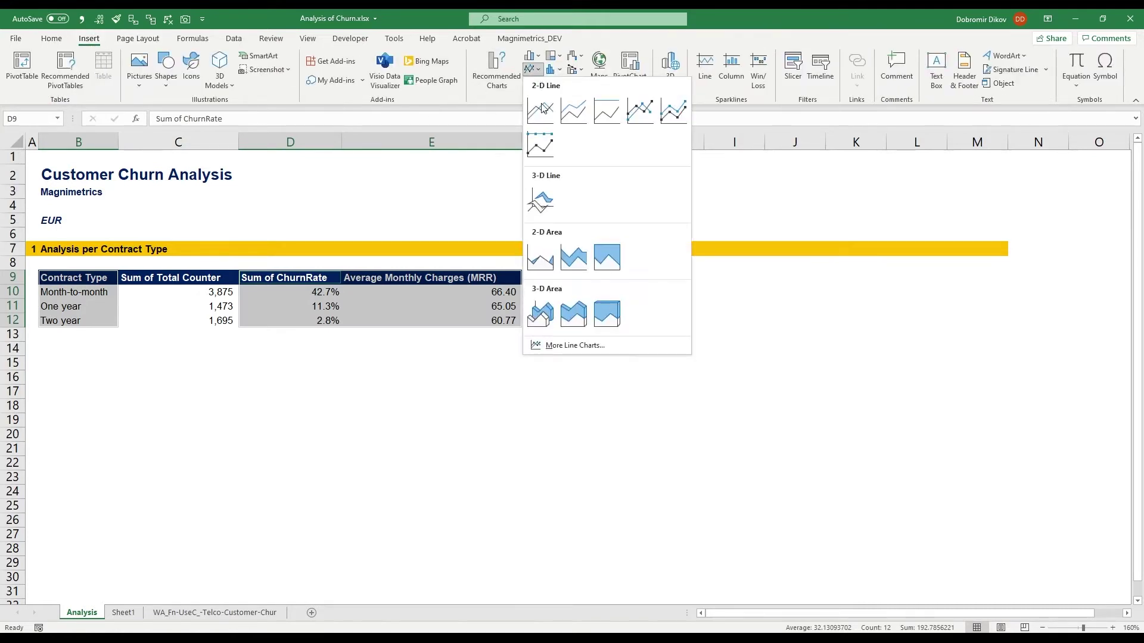
{"action": "left_click", "coordinate": [541, 110]}
{"action": "left_click_drag", "start_coordinate": [480, 291], "coordinate": [603, 291]}
Link the chart title to the heading in B7 (=Analysis!$B$7).
{"action": "left_click", "coordinate": [764, 296]}
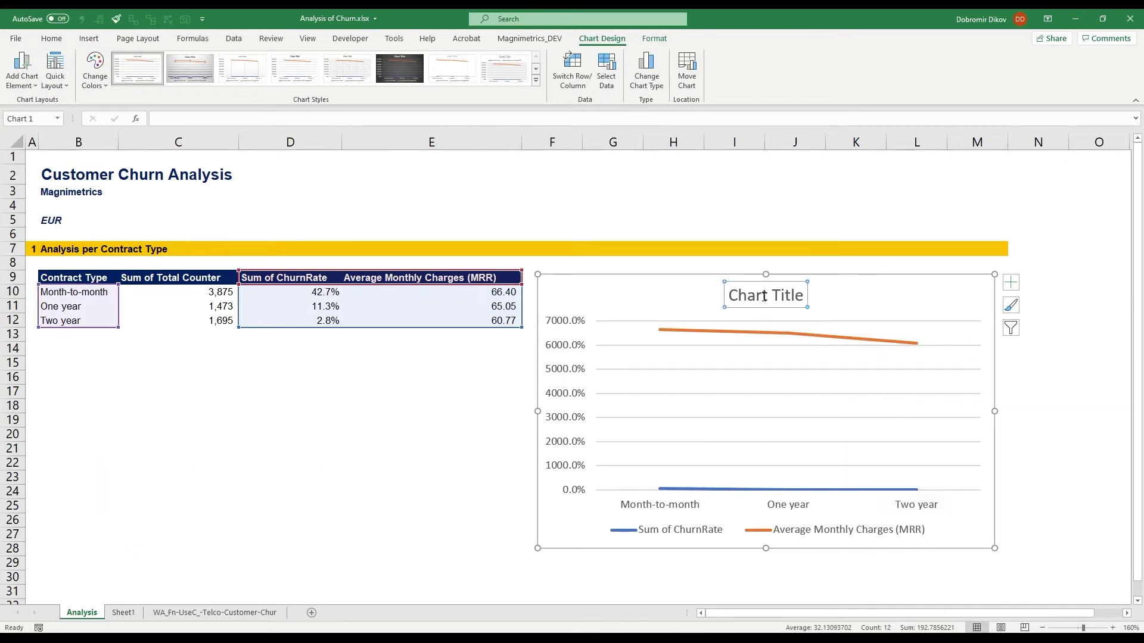
{"action": "left_click", "coordinate": [303, 117]}
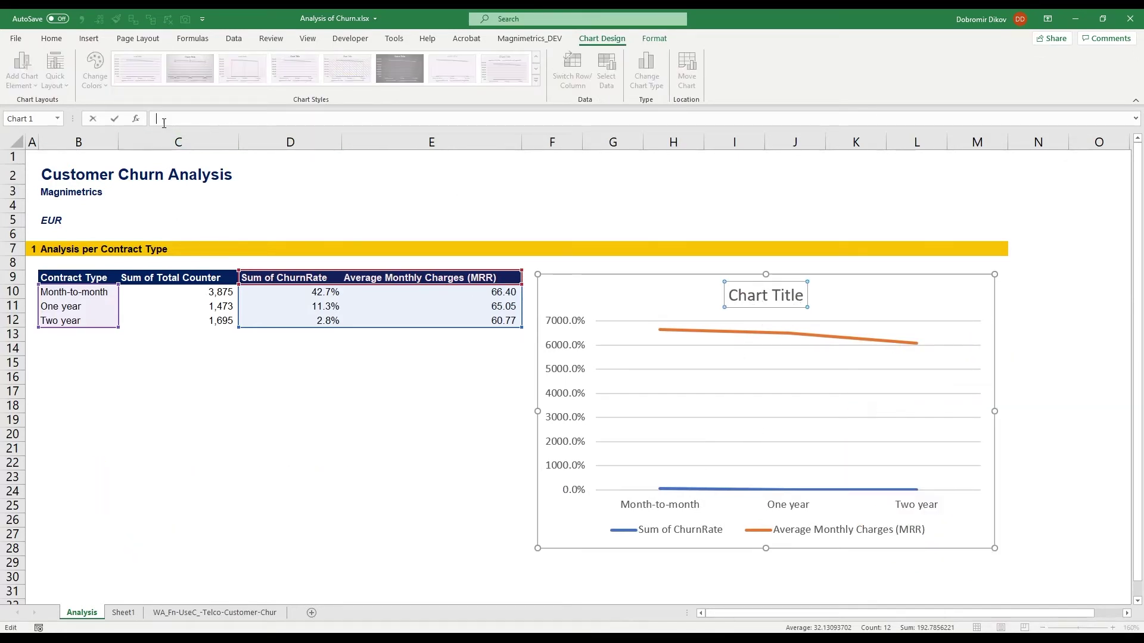
{"action": "type", "text": "="}
{"action": "left_click", "coordinate": [59, 249]}
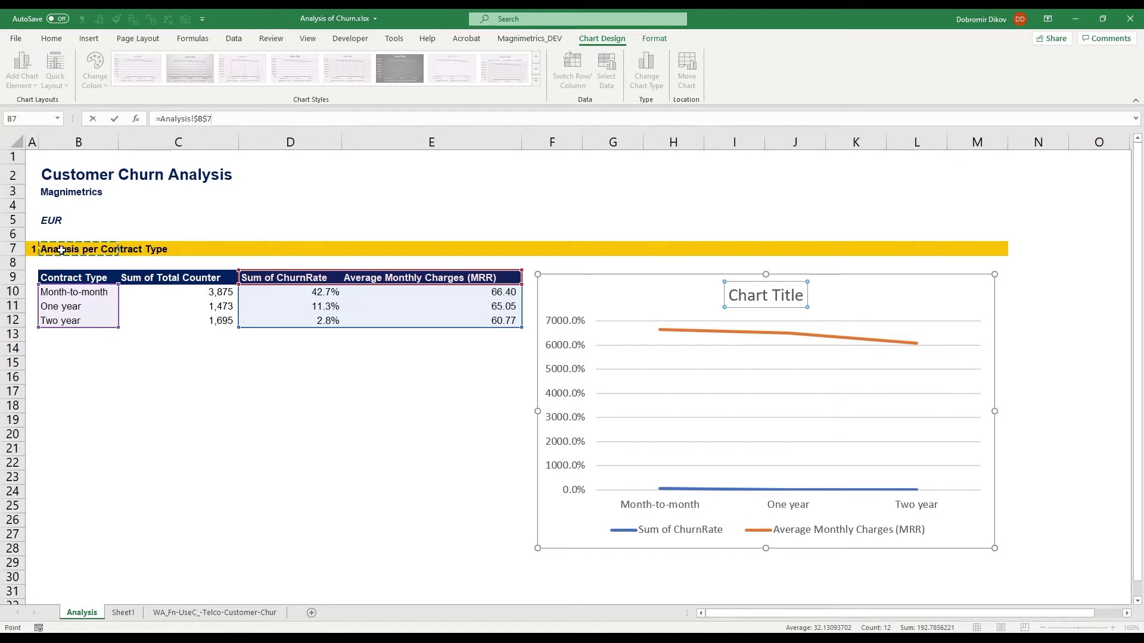
{"action": "key", "text": "Return"}
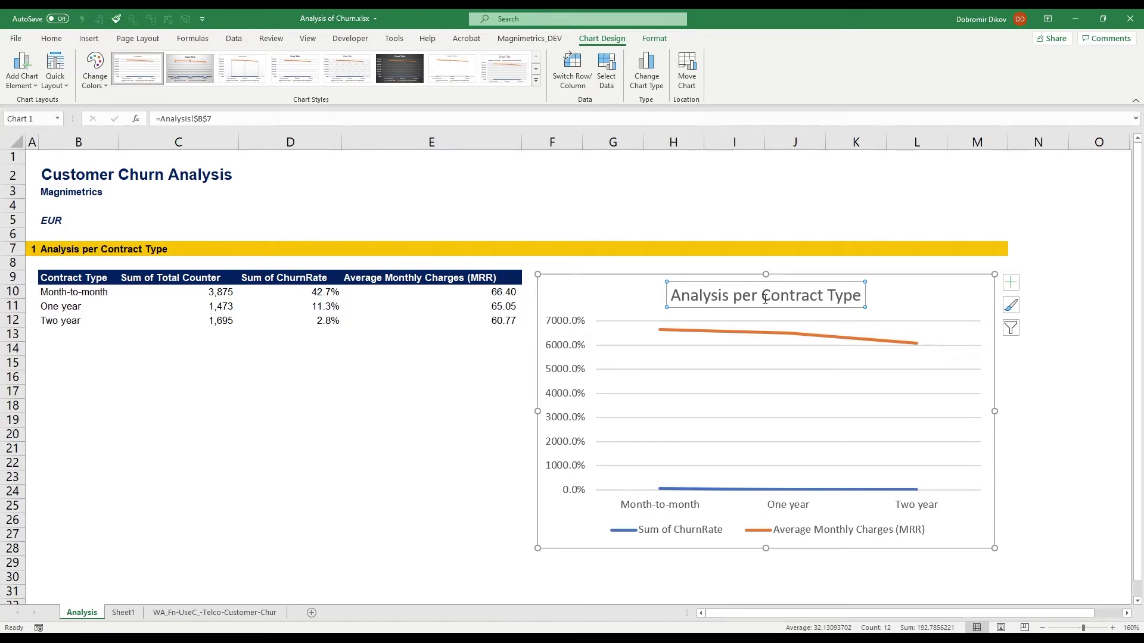
Make the chart a combo: ChurnRate as a line, Average Monthly Charges as clustered columns.
{"action": "left_click_drag", "start_coordinate": [627, 286], "coordinate": [620, 280]}
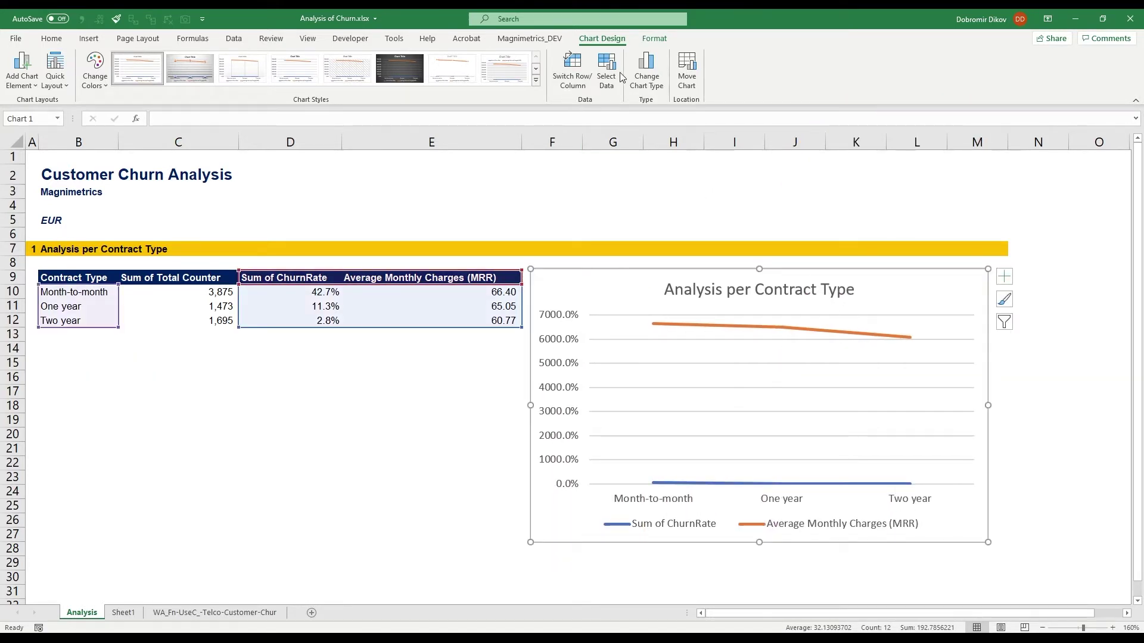
{"action": "left_click", "coordinate": [651, 82]}
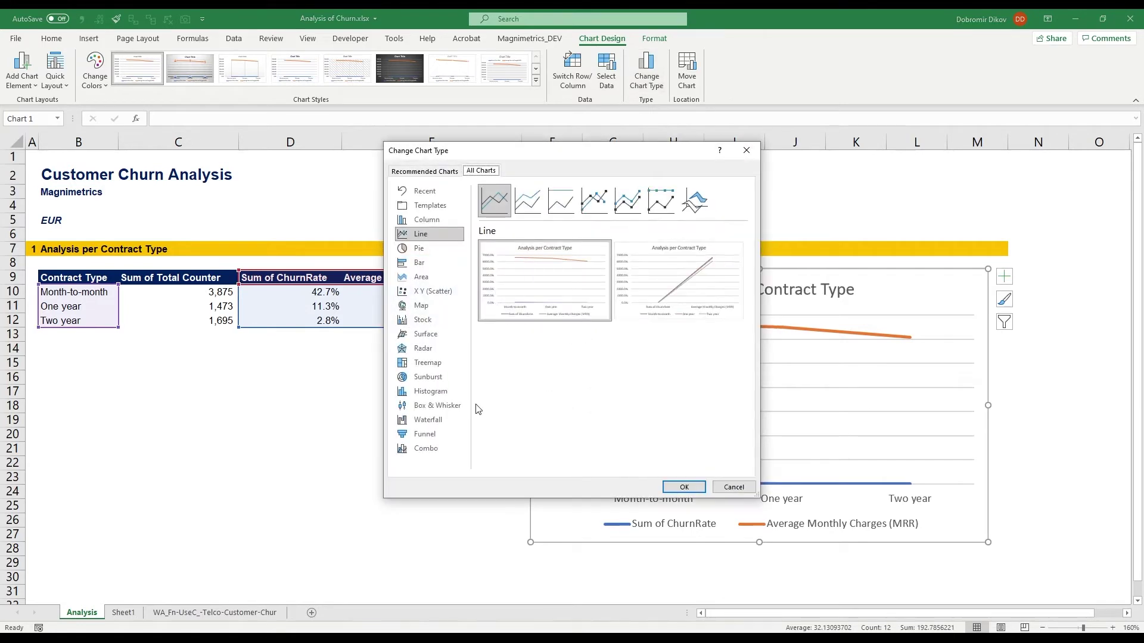
{"action": "left_click", "coordinate": [438, 448]}
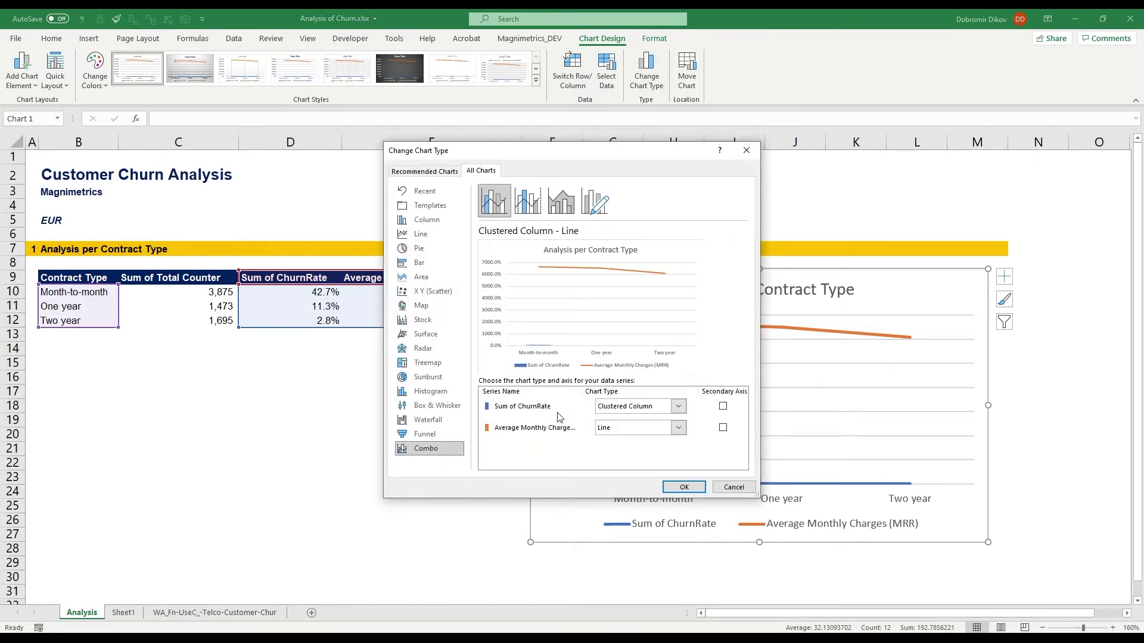
{"action": "left_click", "coordinate": [617, 411]}
{"action": "left_click", "coordinate": [616, 288]}
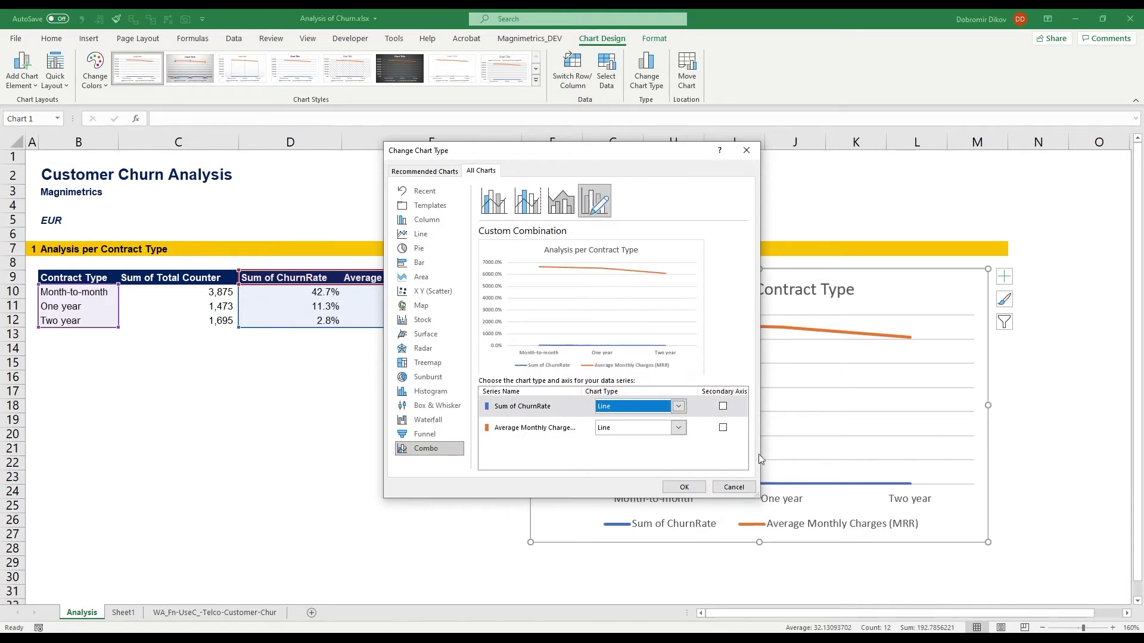
{"action": "left_click", "coordinate": [722, 407]}
{"action": "left_click", "coordinate": [632, 429]}
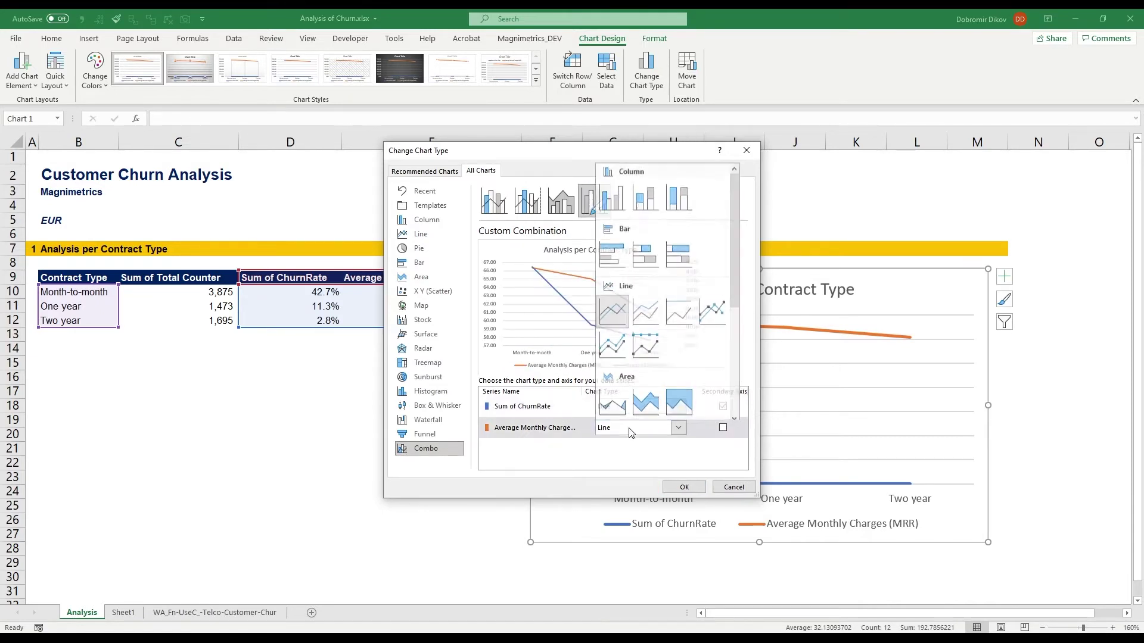
{"action": "left_click", "coordinate": [613, 193]}
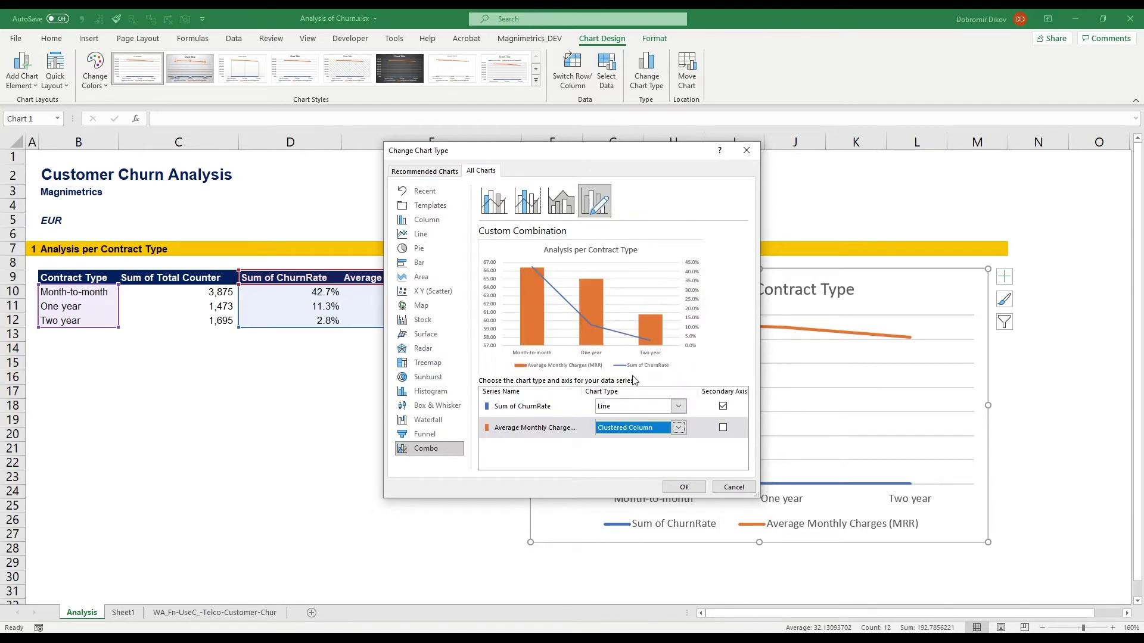
{"action": "left_click", "coordinate": [684, 487]}
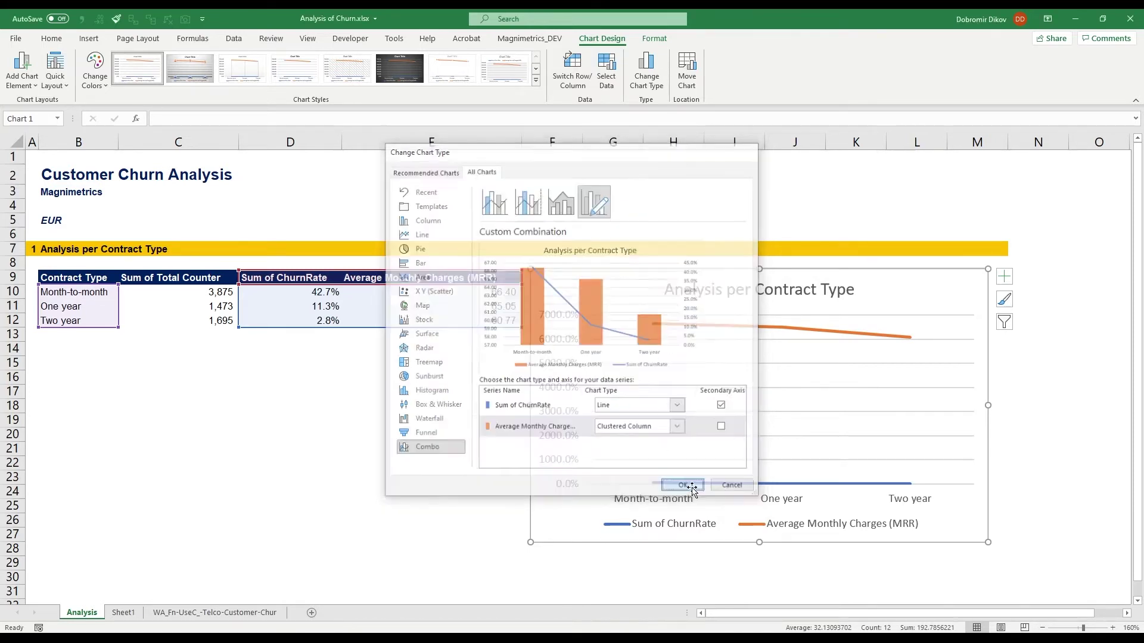
{"action": "left_click", "coordinate": [658, 452]}
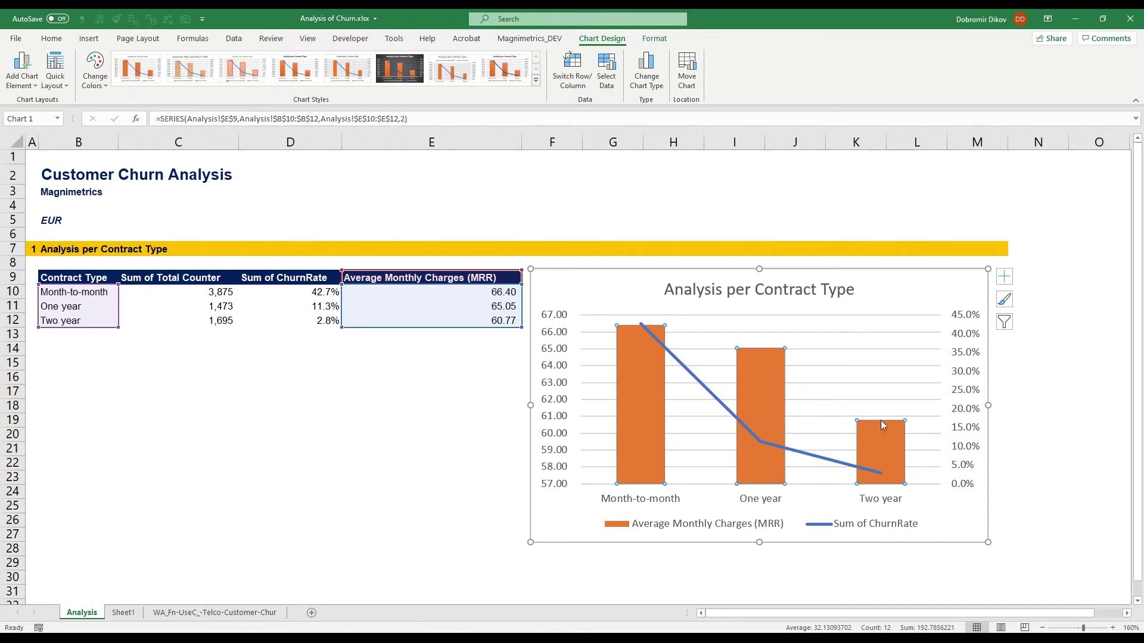
Put Average Monthly Charges on the secondary axis and churn rate on the primary.
{"action": "left_click", "coordinate": [646, 72]}
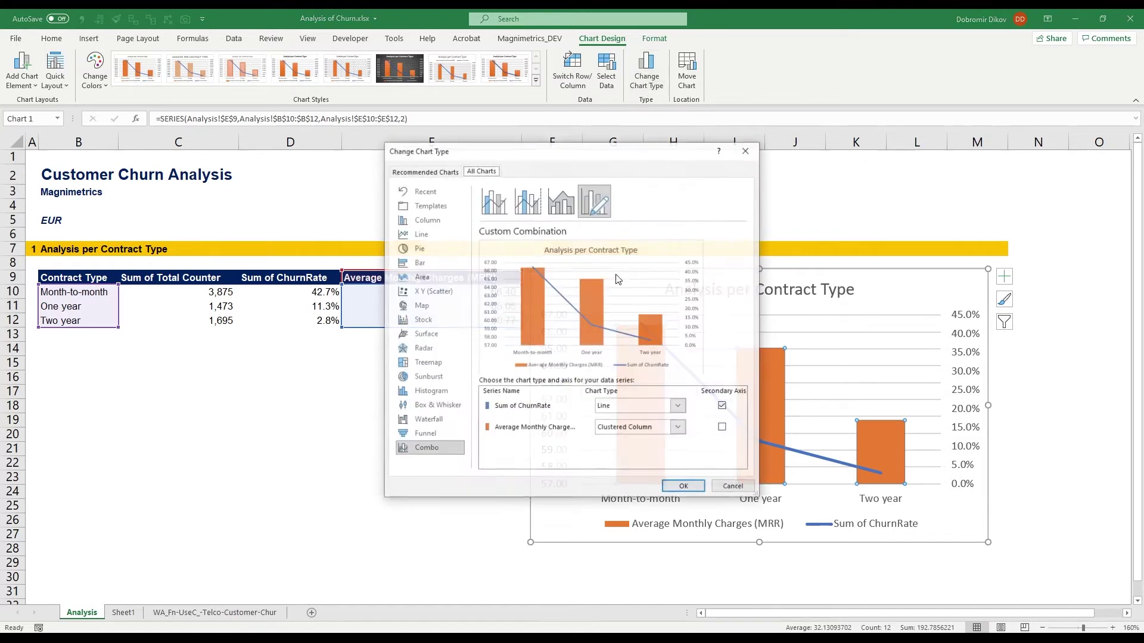
{"action": "left_click", "coordinate": [722, 405]}
{"action": "left_click", "coordinate": [723, 427]}
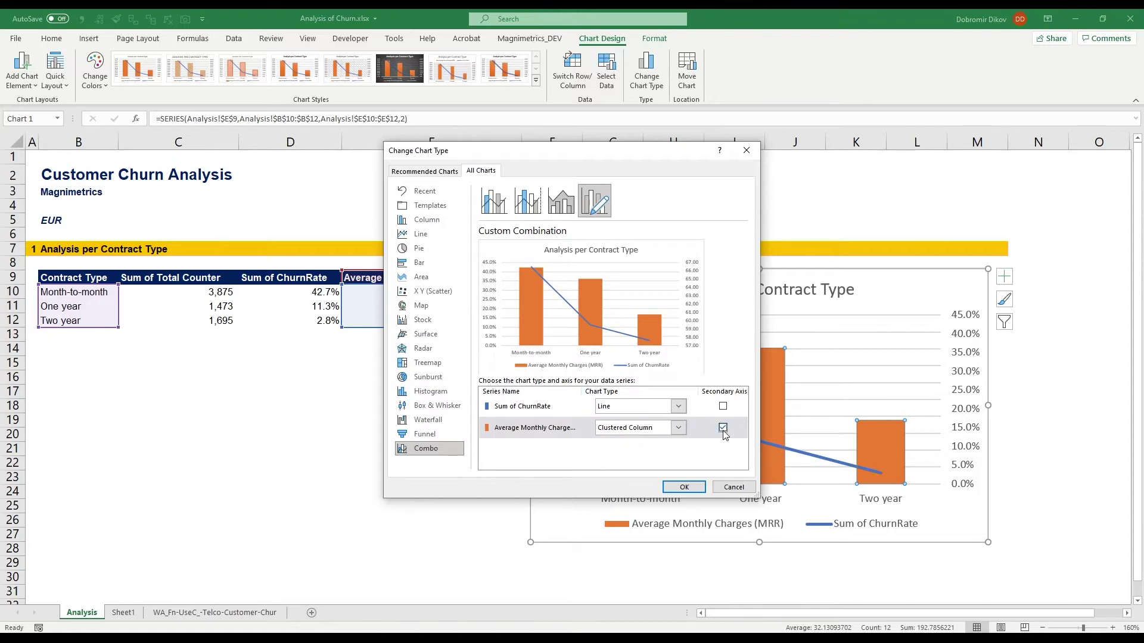
{"action": "left_click", "coordinate": [684, 487]}
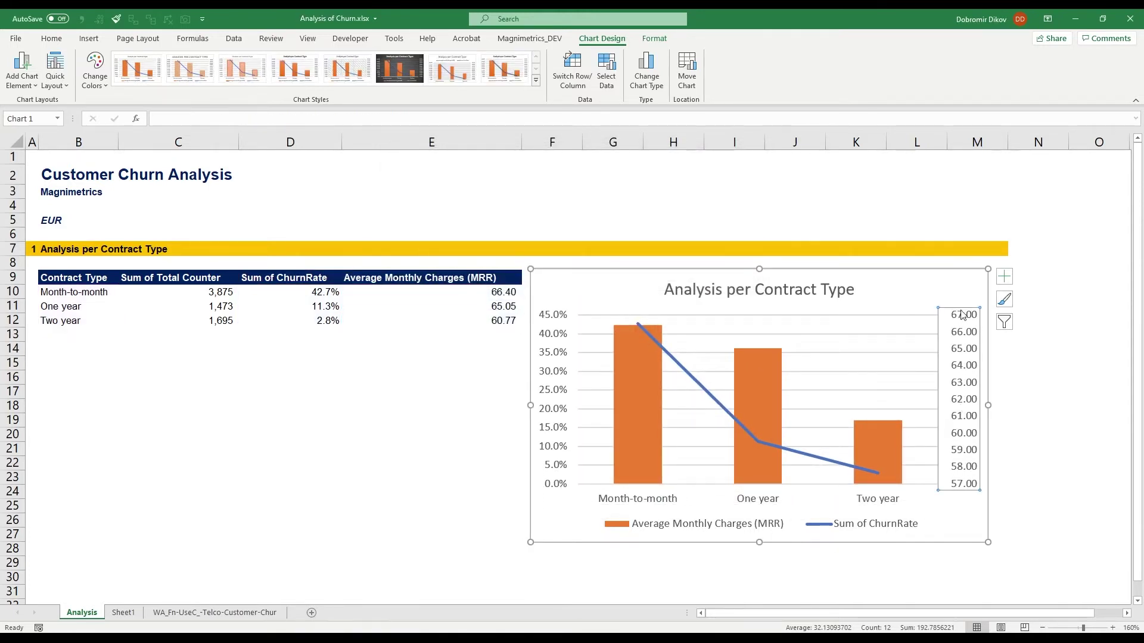
Fix the right-hand charges axis bounds at minimum 0 and maximum 100.
{"action": "right_click", "coordinate": [966, 405]}
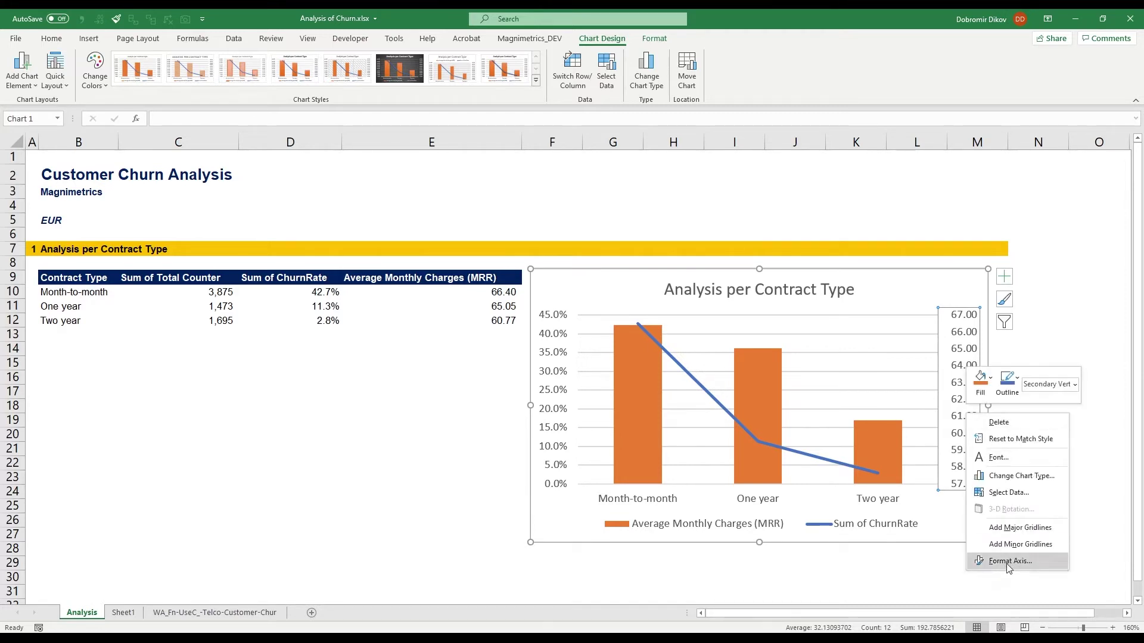
{"action": "left_click", "coordinate": [1007, 561]}
{"action": "left_click", "coordinate": [926, 533]}
{"action": "left_click", "coordinate": [870, 336]}
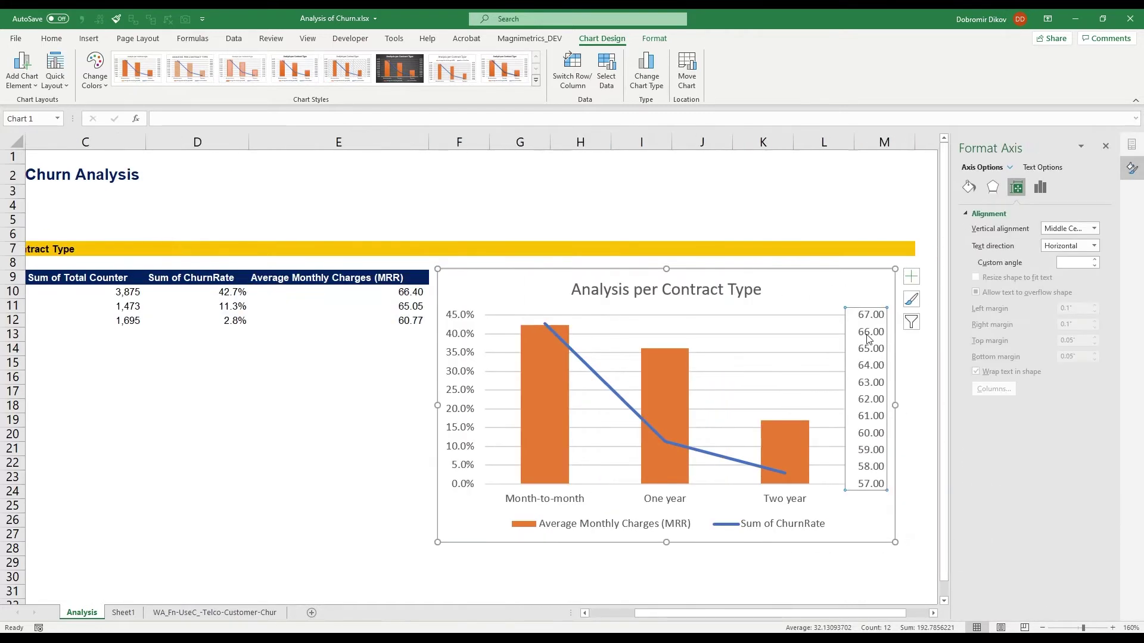
{"action": "left_click", "coordinate": [1036, 188]}
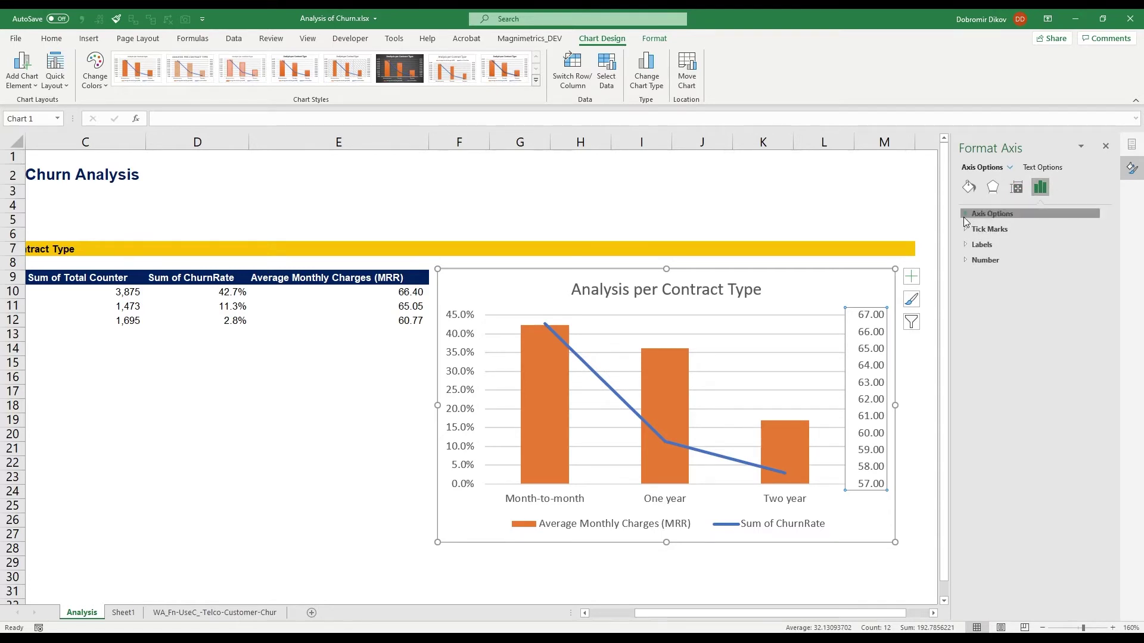
{"action": "left_click", "coordinate": [964, 215]}
{"action": "left_click", "coordinate": [1049, 243]}
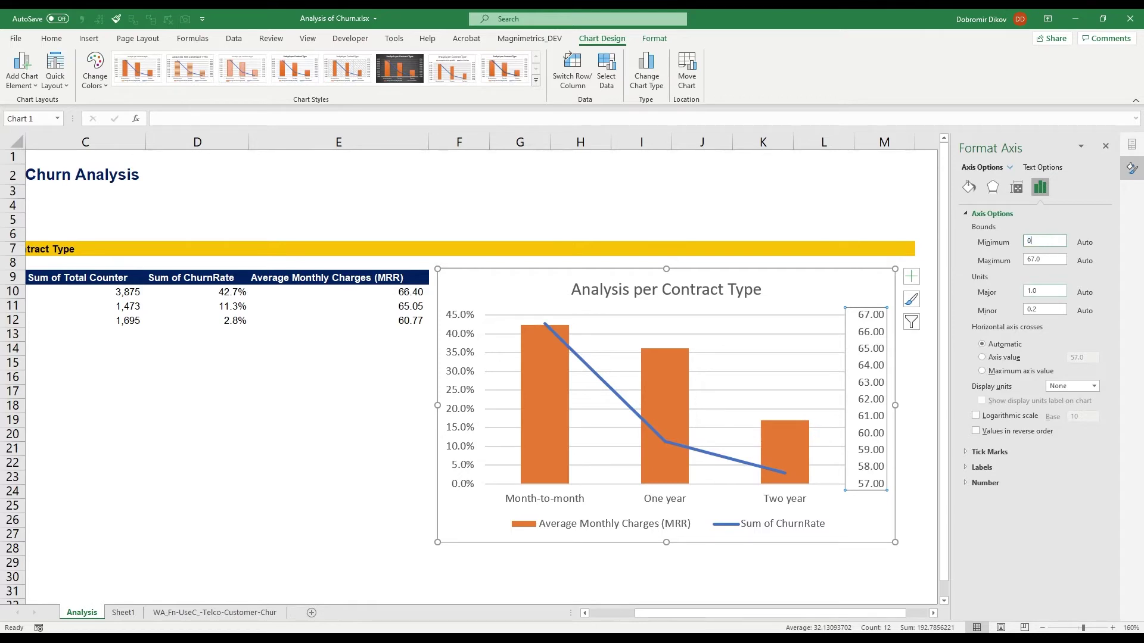
{"action": "key", "text": "Tab"}
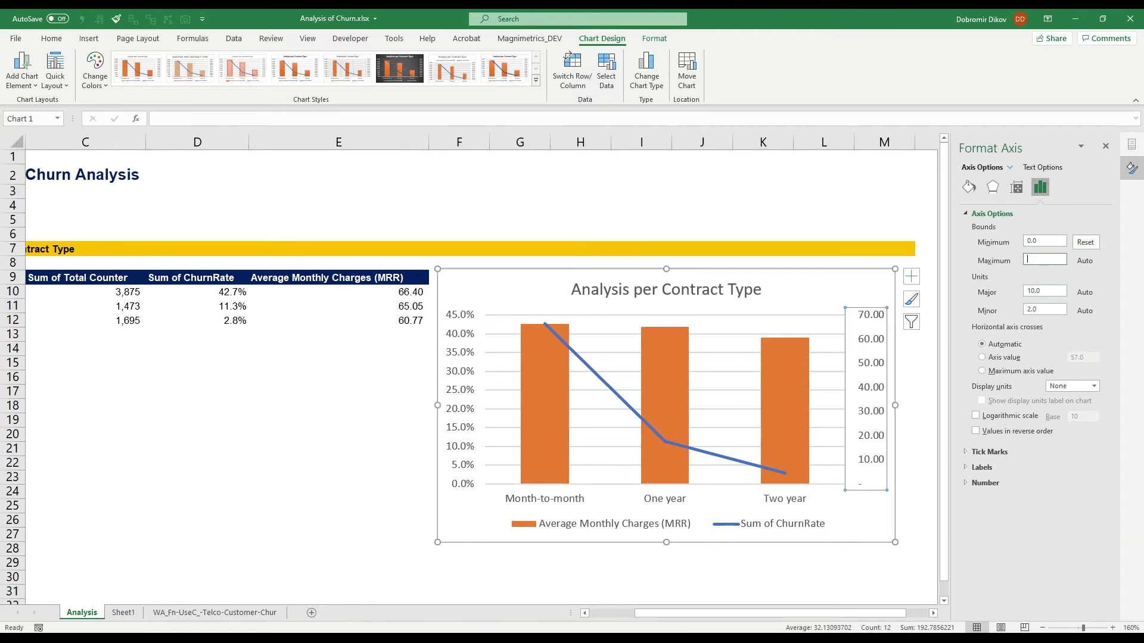
{"action": "type", "text": "100"}
{"action": "key", "text": "Return"}
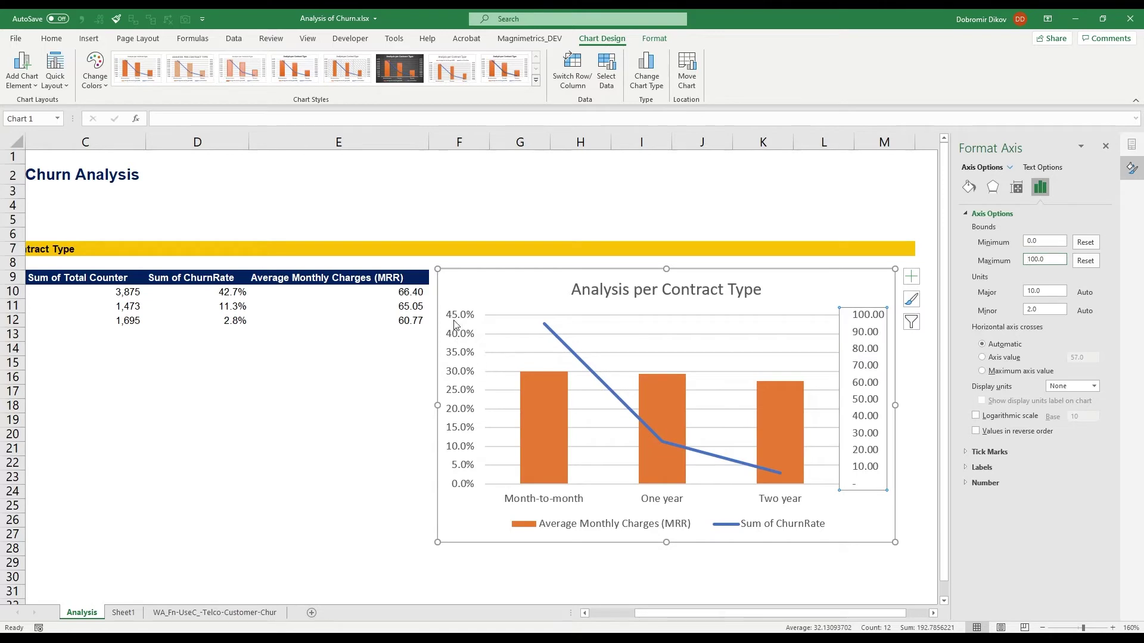
Cap the percentage axis maximum at 0.5 (50%).
{"action": "left_click", "coordinate": [466, 335]}
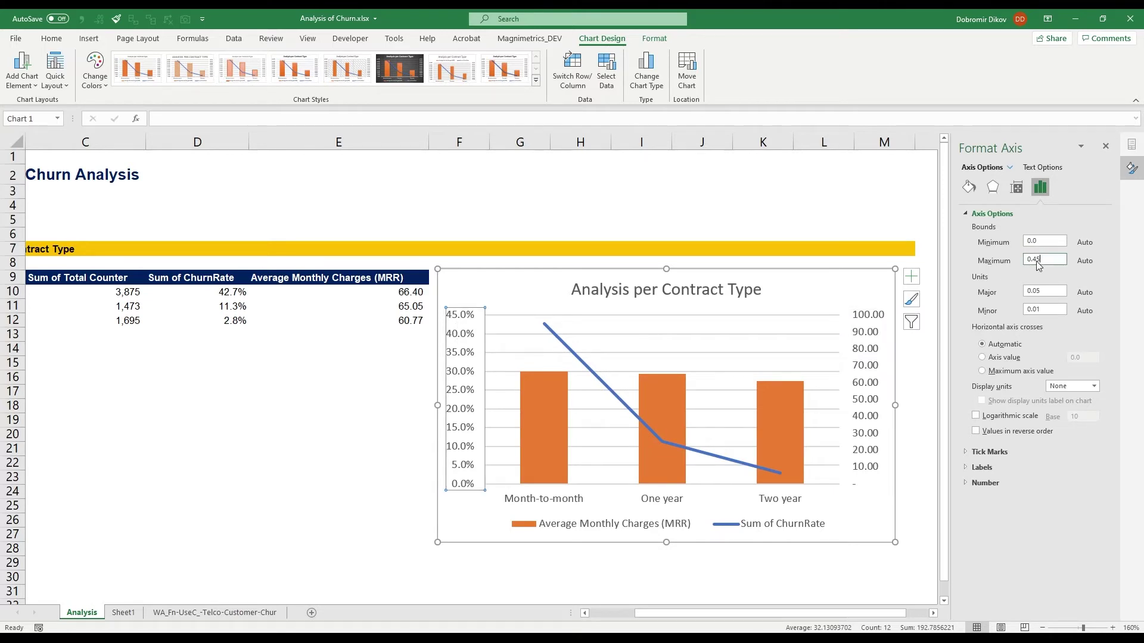
{"action": "double_click", "coordinate": [1037, 261]}
{"action": "key", "text": "Return"}
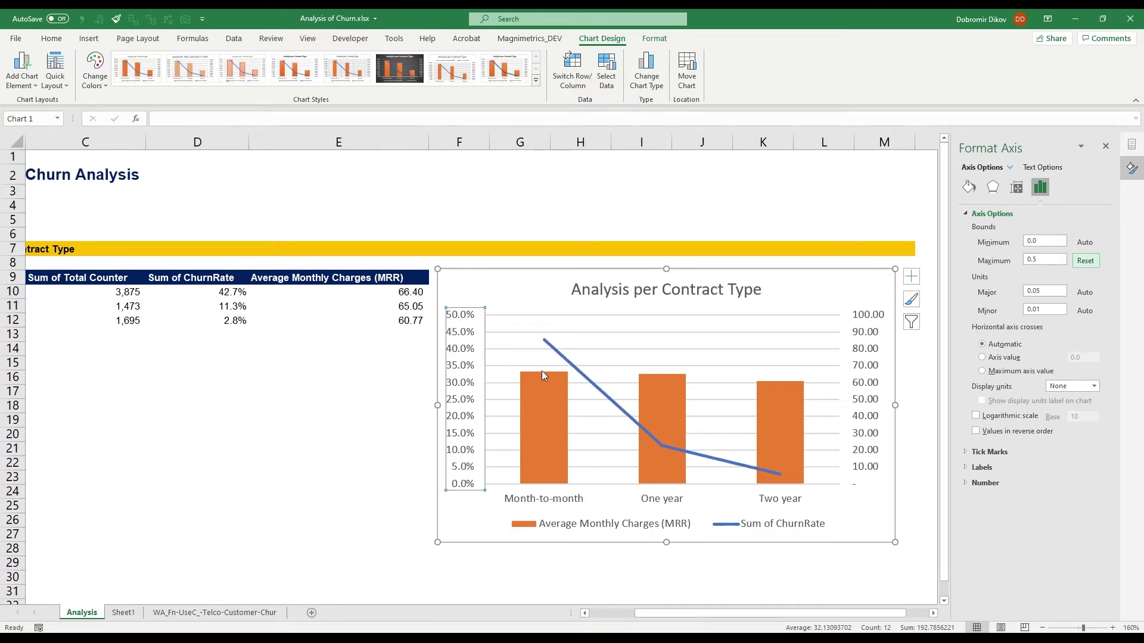
{"action": "left_click", "coordinate": [672, 404]}
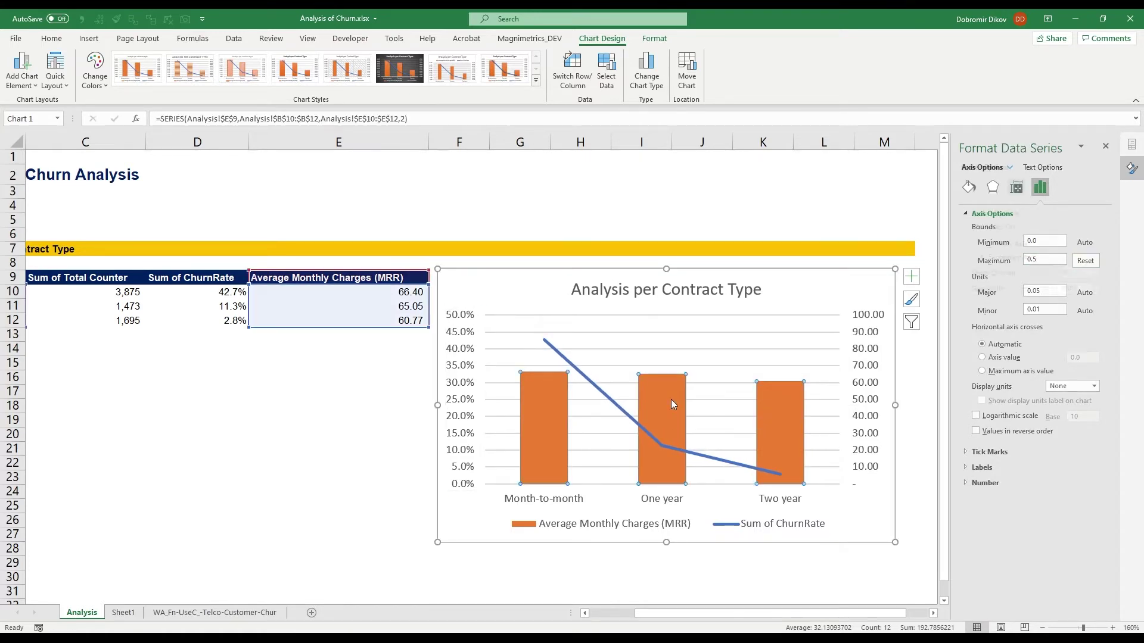
Colour the charge columns dark blue and the churn rate line gold.
{"action": "left_click", "coordinate": [968, 187]}
{"action": "left_click", "coordinate": [971, 214]}
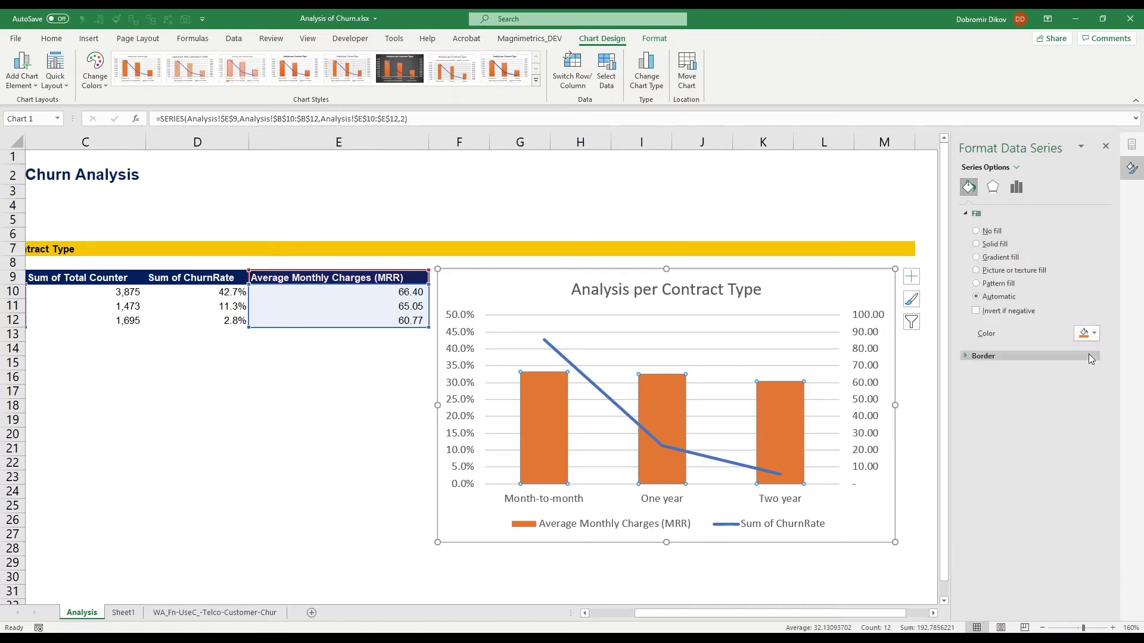
{"action": "left_click", "coordinate": [1087, 333]}
{"action": "left_click", "coordinate": [1125, 445]}
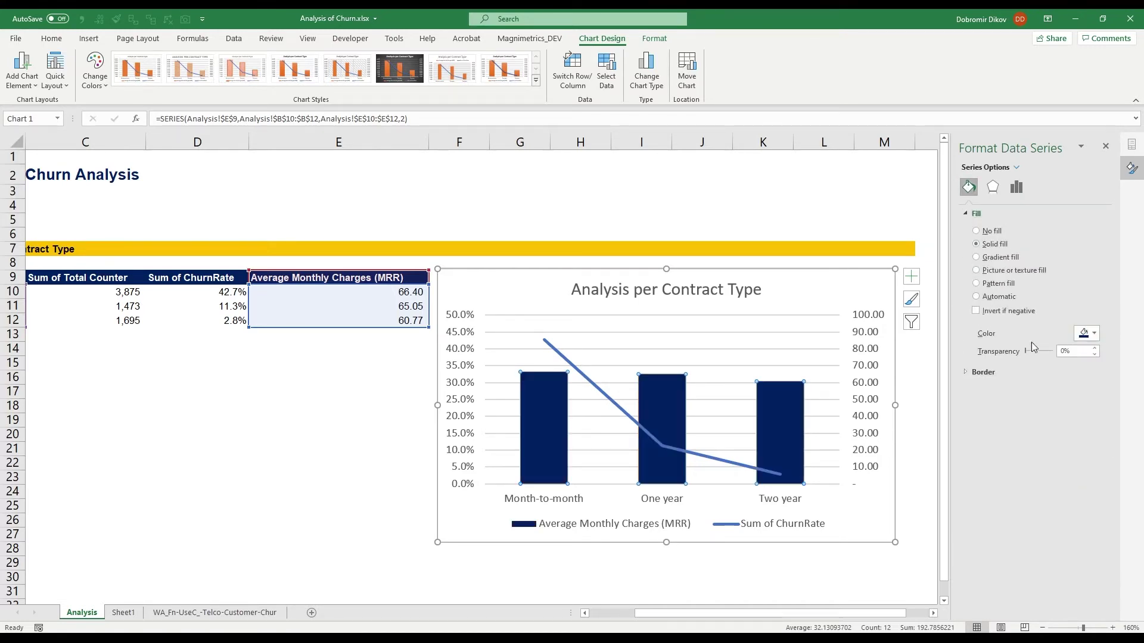
{"action": "left_click", "coordinate": [603, 395]}
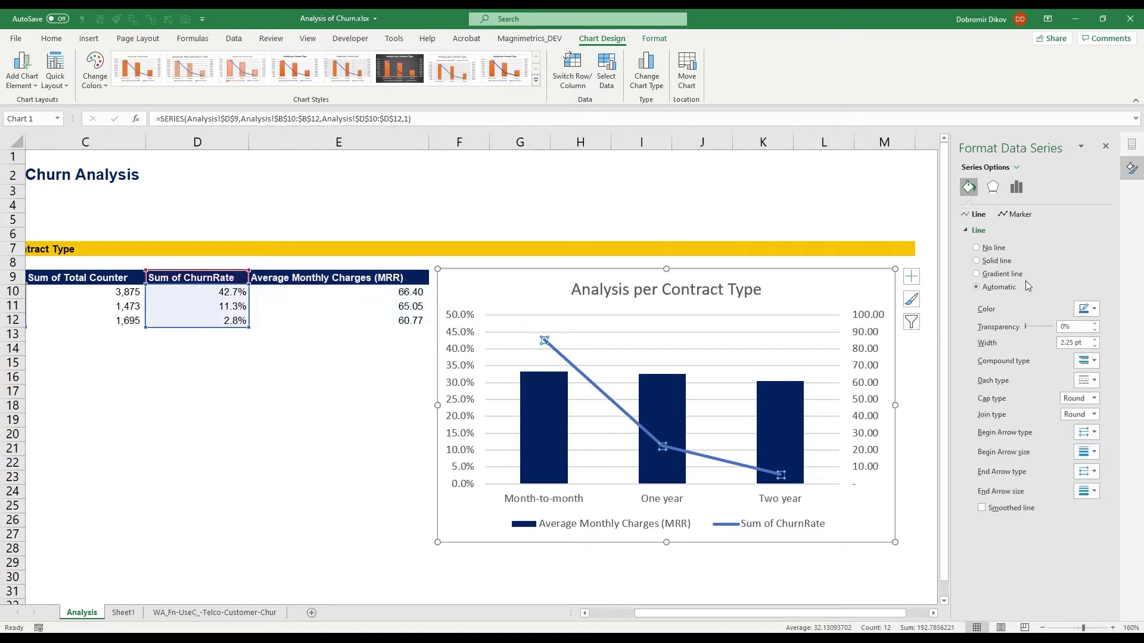
{"action": "left_click", "coordinate": [1088, 309]}
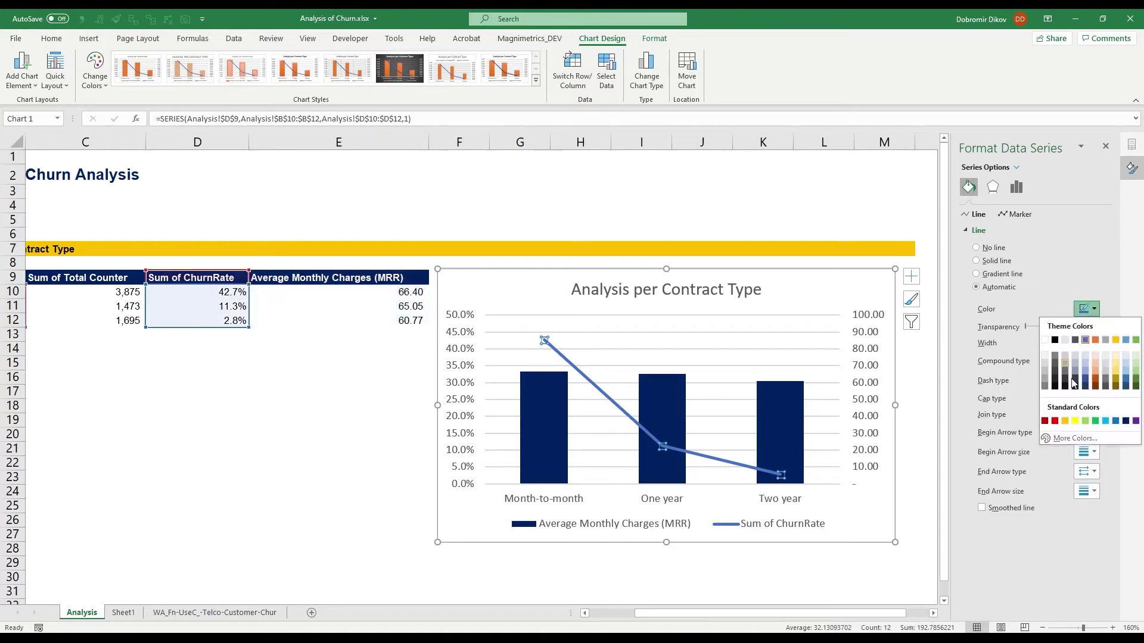
{"action": "left_click", "coordinate": [1065, 421]}
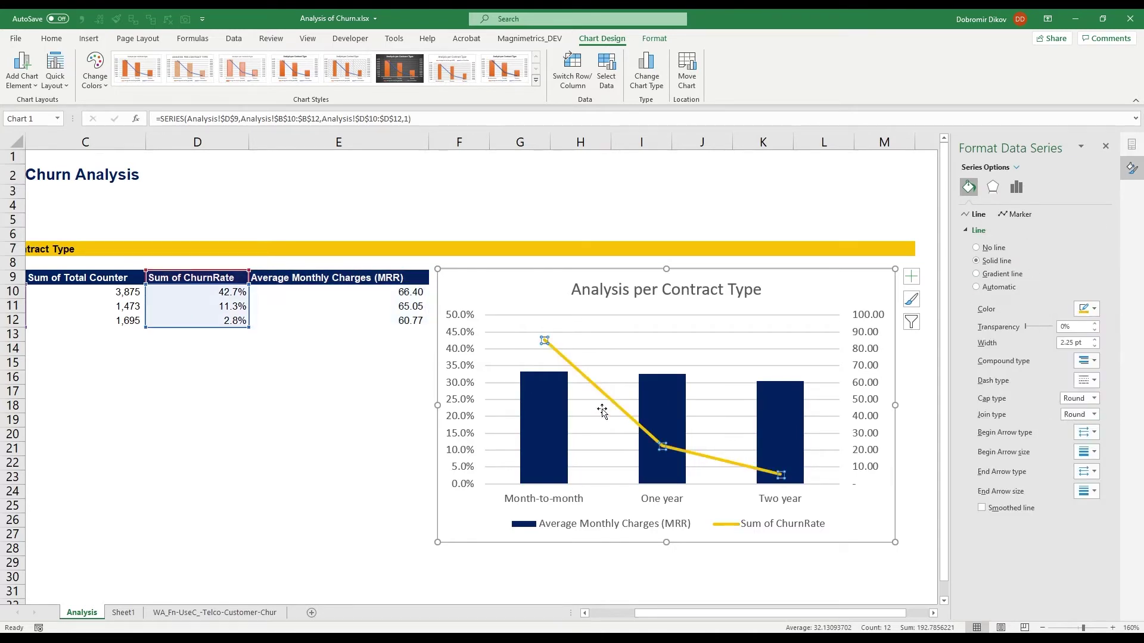
Add bold data labels positioned above the churn rate line's points.
{"action": "right_click", "coordinate": [576, 372]}
{"action": "key", "text": "Escape"}
{"action": "left_click", "coordinate": [691, 447]}
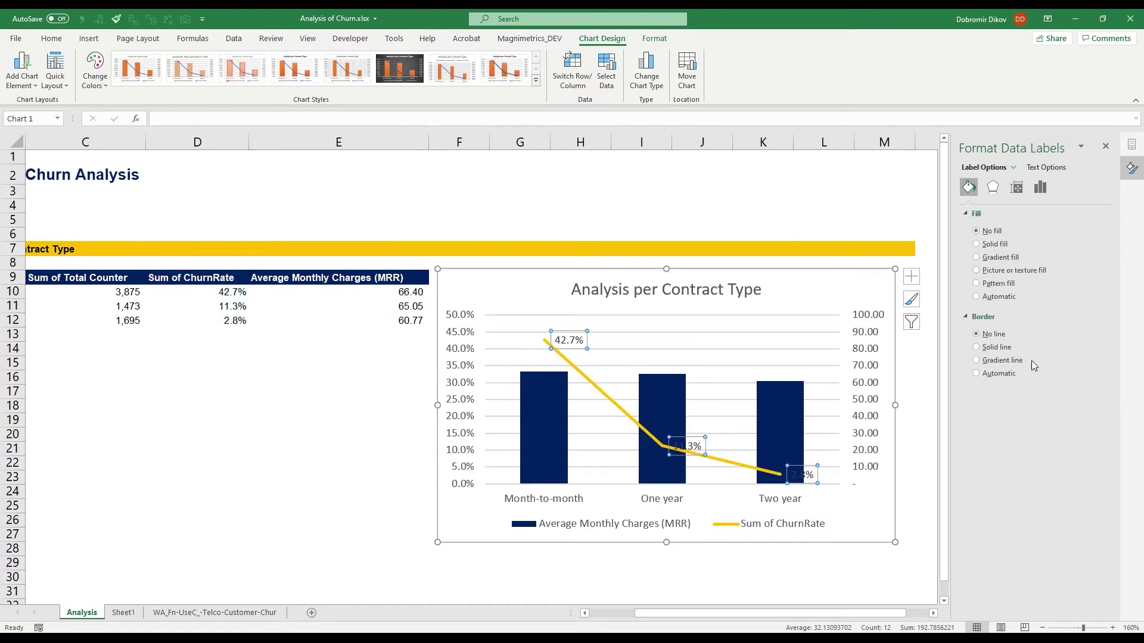
{"action": "left_click", "coordinate": [1041, 189]}
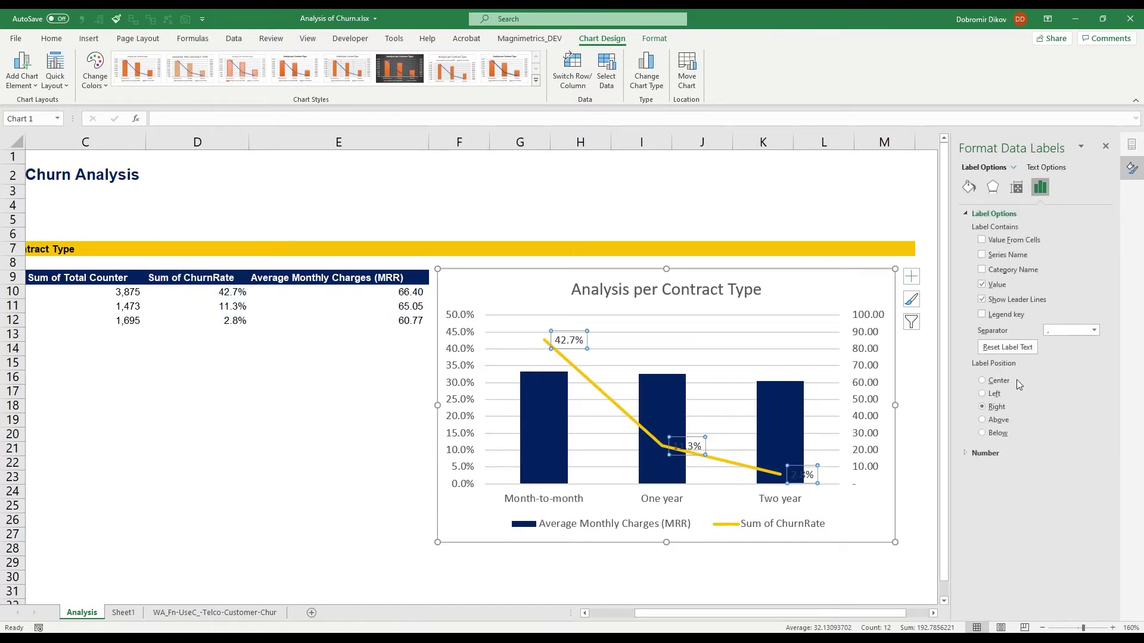
{"action": "left_click", "coordinate": [982, 420]}
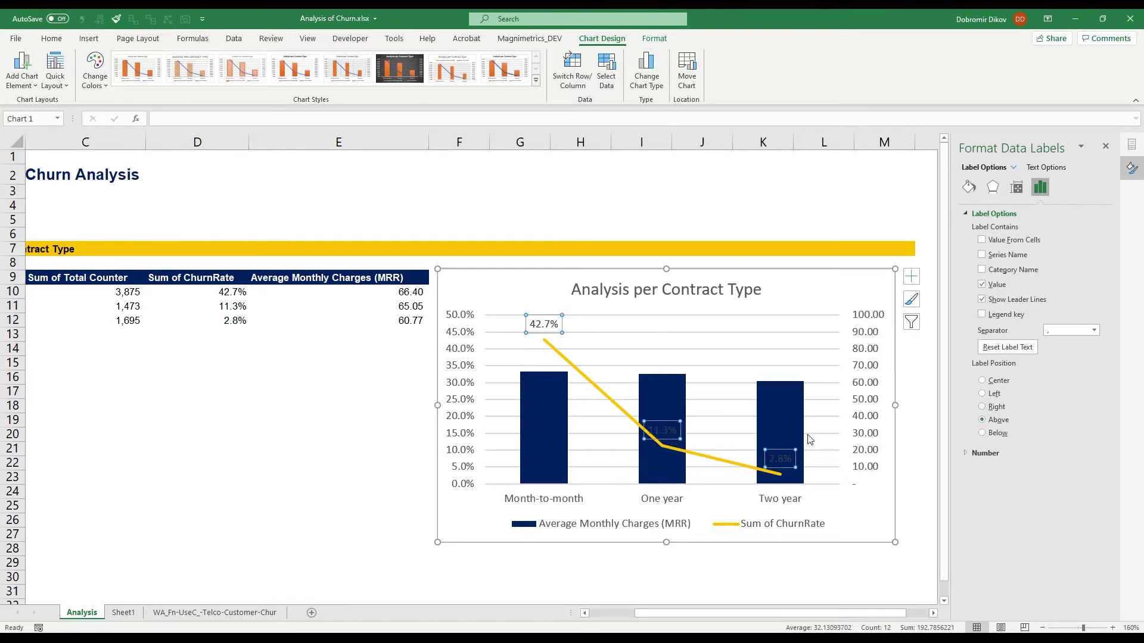
{"action": "key", "text": "ctrl+b"}
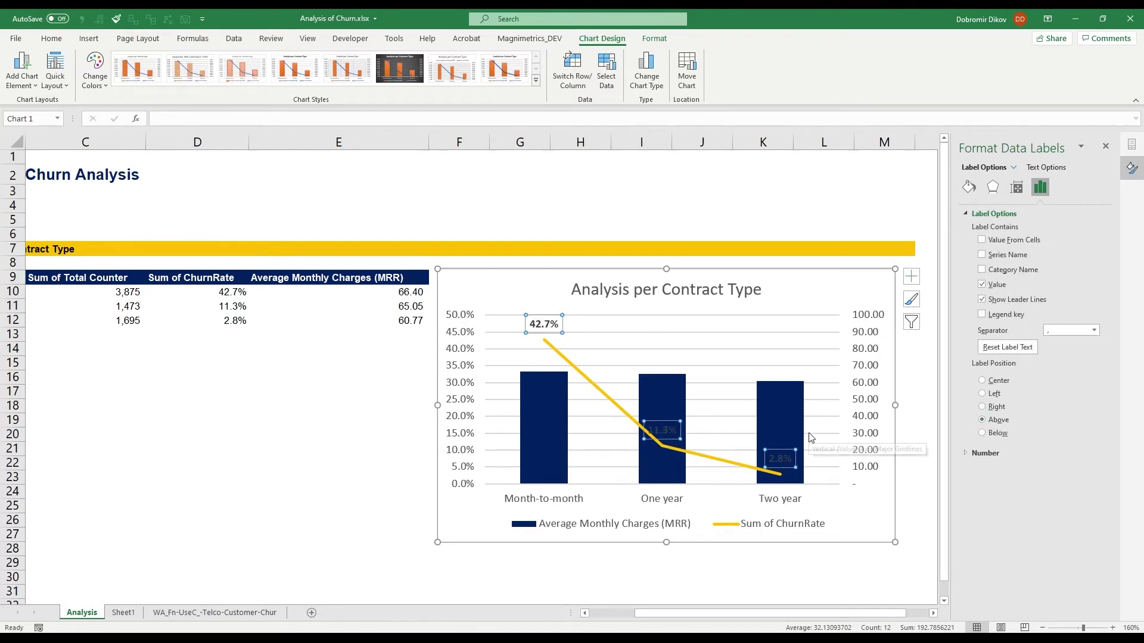
Set the font colour of the 11.3% and 2.8% labels to white.
{"action": "left_click", "coordinate": [670, 429]}
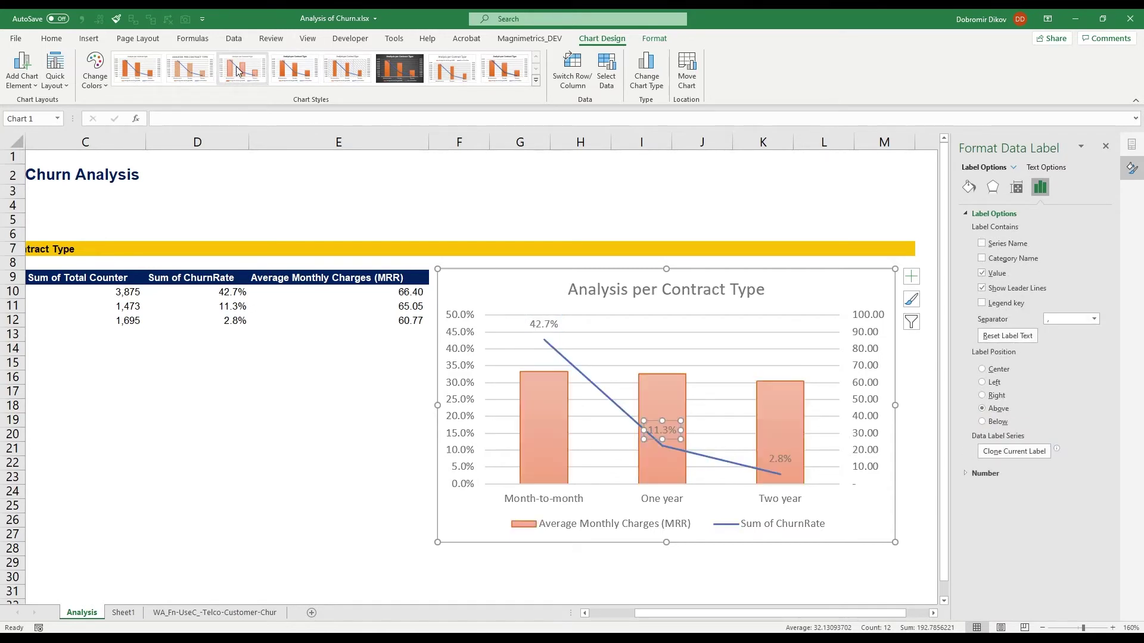
{"action": "left_click", "coordinate": [51, 38]}
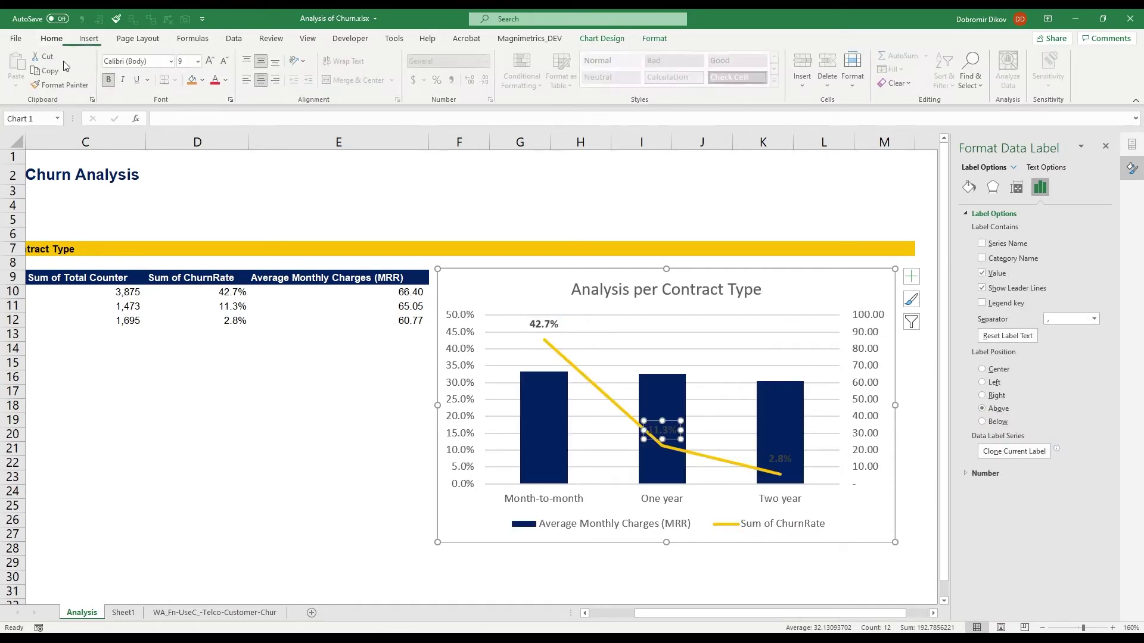
{"action": "left_click", "coordinate": [227, 80]}
{"action": "left_click", "coordinate": [215, 129]}
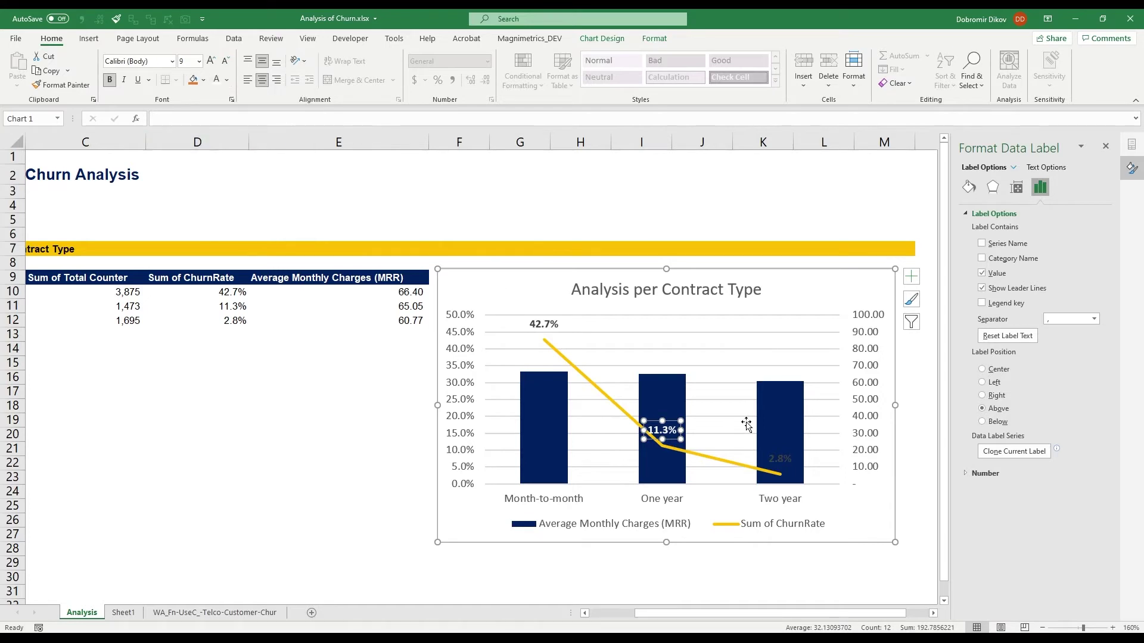
{"action": "left_click", "coordinate": [790, 453]}
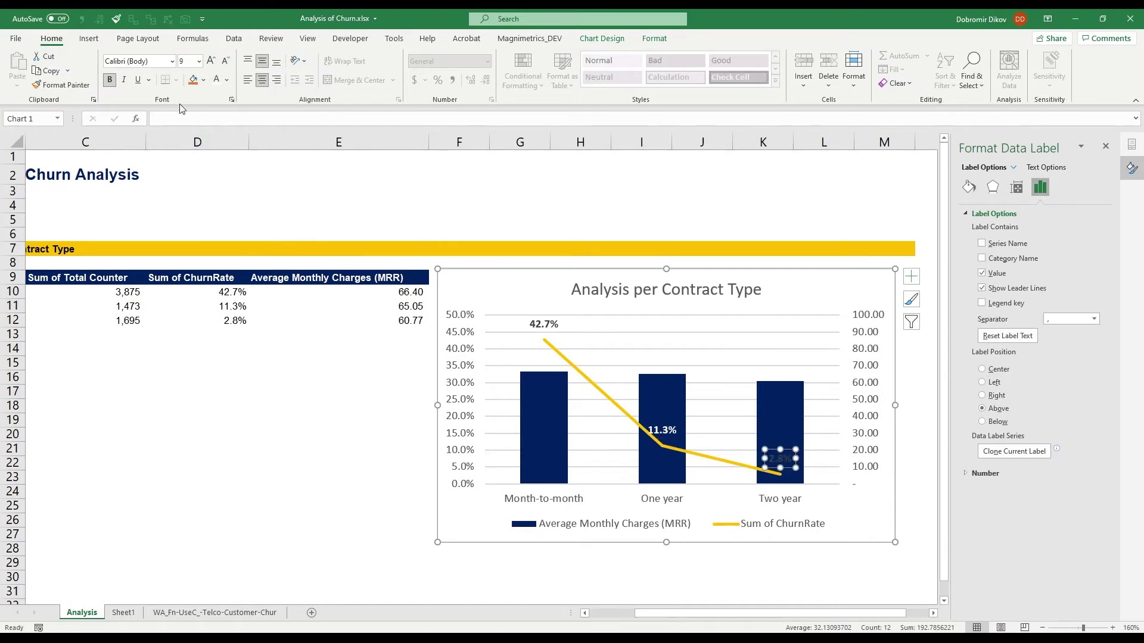
{"action": "left_click", "coordinate": [216, 79]}
{"action": "mouse_move", "coordinate": [549, 412]}
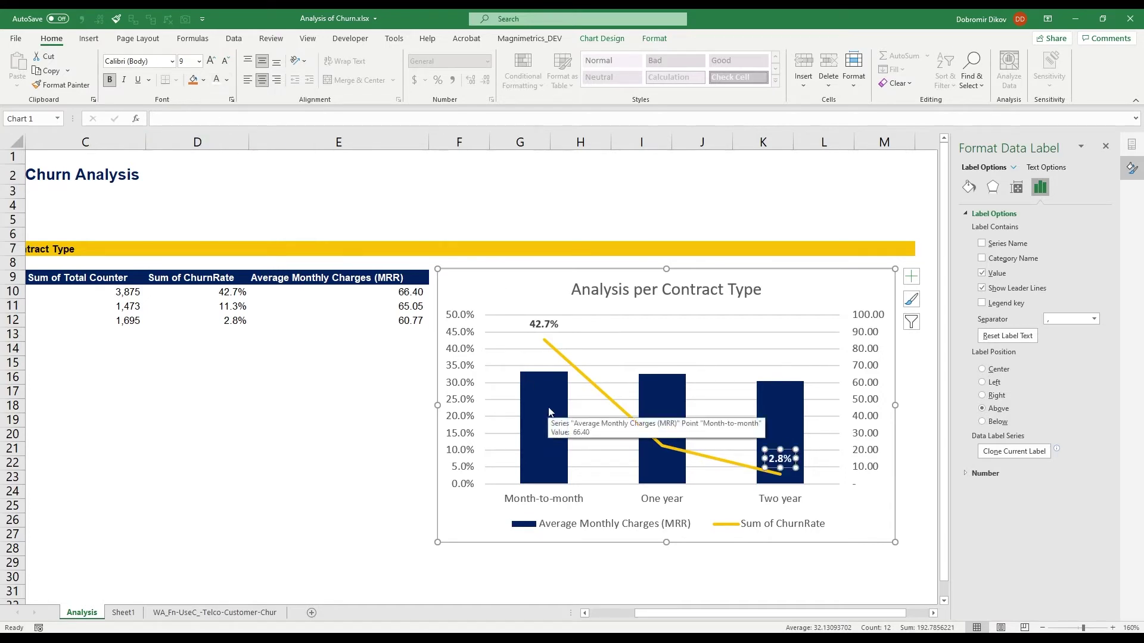
Add white data labels at the Inside End of the MRR bars.
{"action": "left_click", "coordinate": [549, 422]}
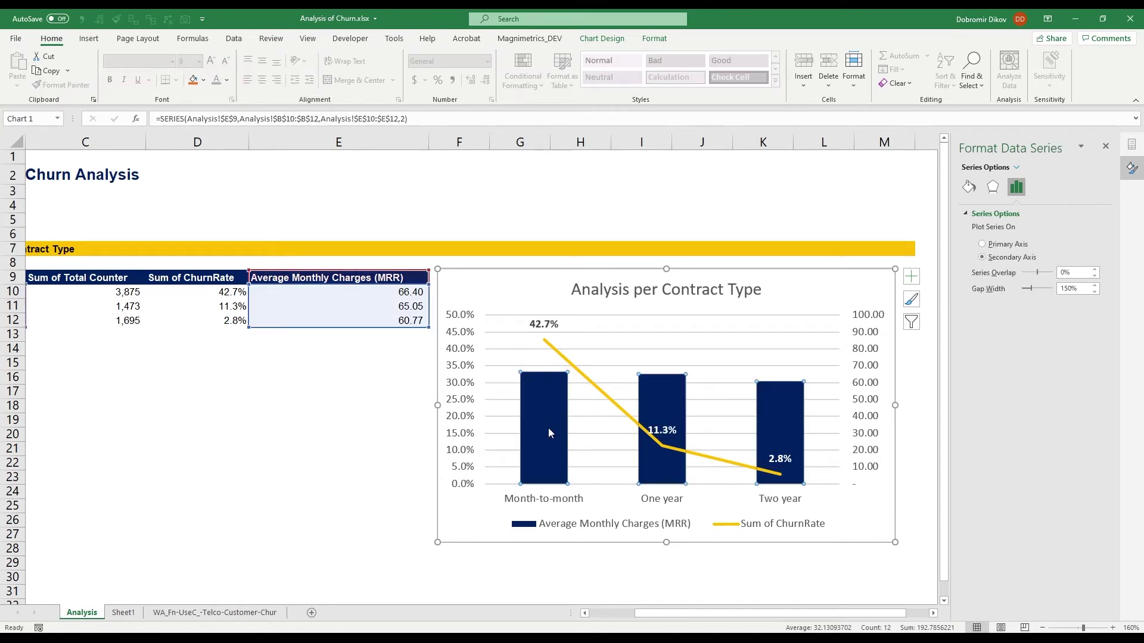
{"action": "right_click", "coordinate": [548, 428]}
{"action": "left_click", "coordinate": [592, 525]}
{"action": "left_click", "coordinate": [780, 368]}
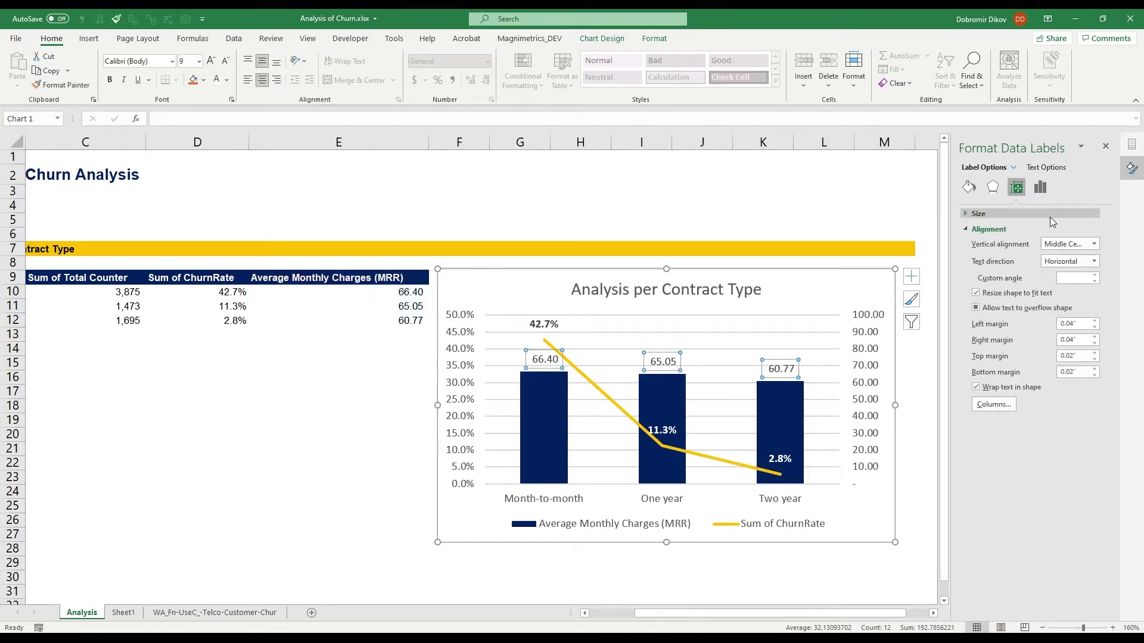
{"action": "left_click", "coordinate": [1040, 187]}
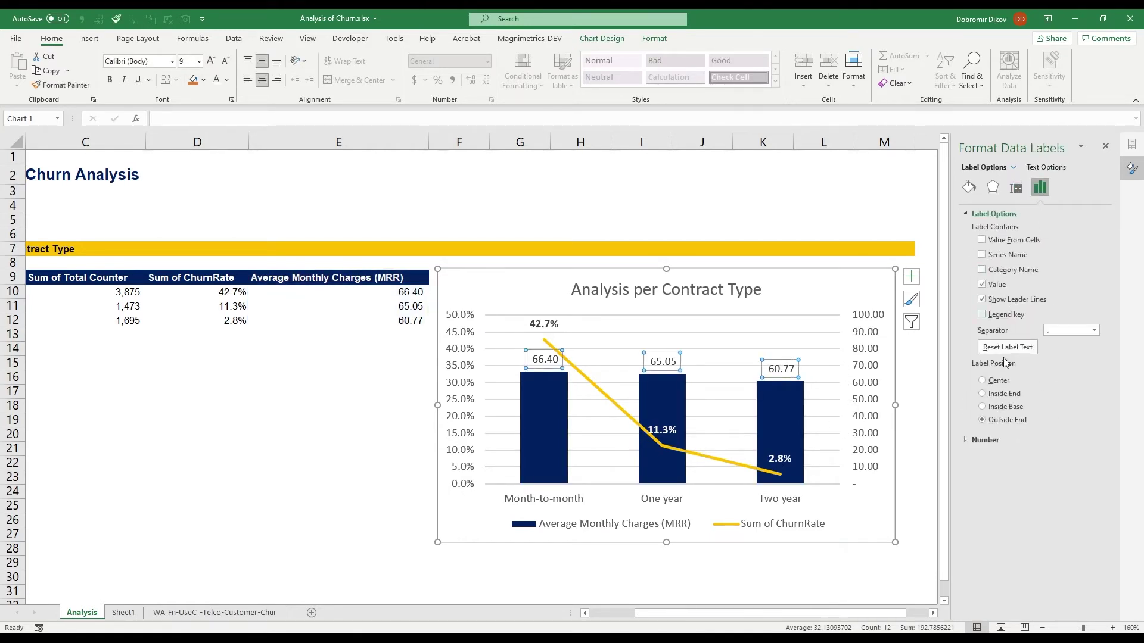
{"action": "left_click", "coordinate": [983, 394]}
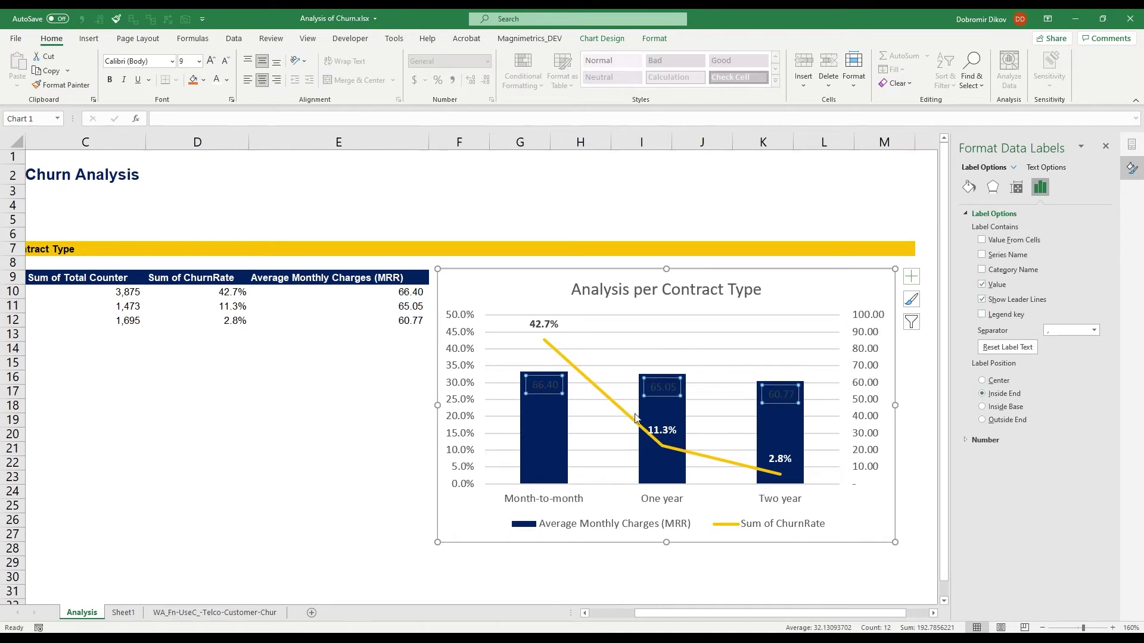
{"action": "left_click", "coordinate": [217, 85]}
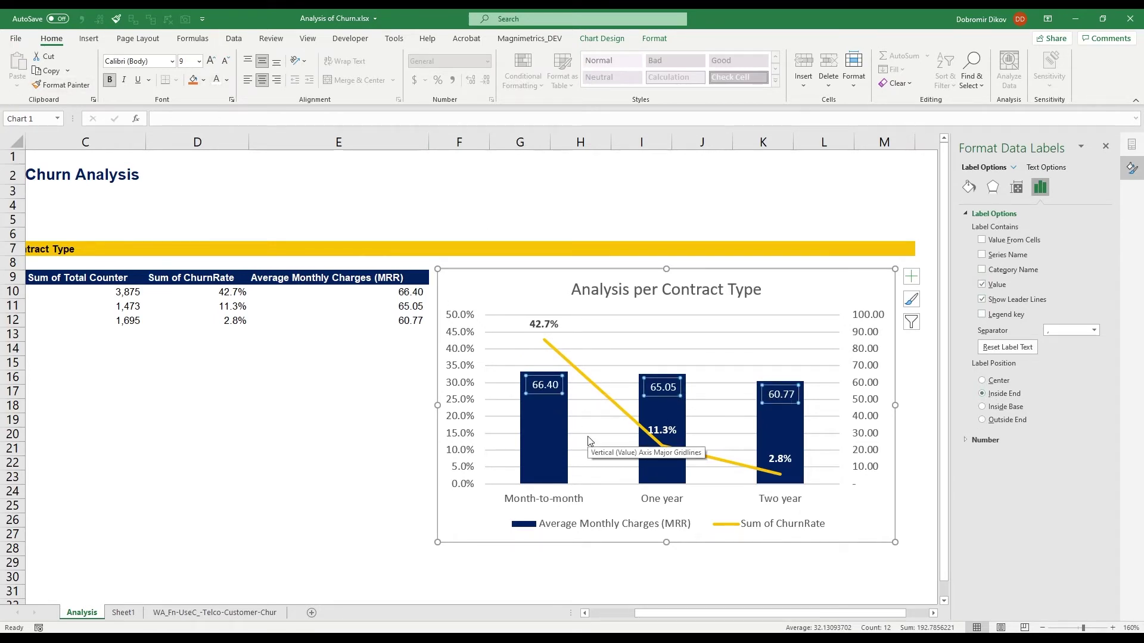
Format the MRR labels as Number with 0 decimal places (66, 65, 61).
{"action": "left_click", "coordinate": [984, 444]}
{"action": "left_click", "coordinate": [1033, 467]}
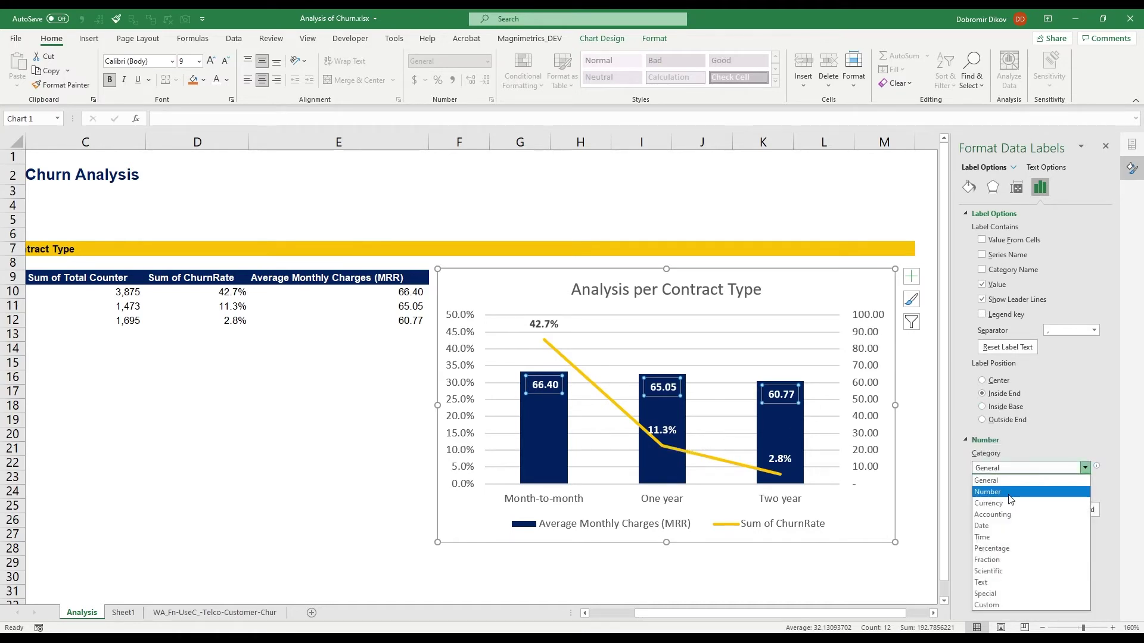
{"action": "left_click", "coordinate": [1009, 493]}
{"action": "left_click_drag", "start_coordinate": [1057, 488], "coordinate": [1031, 495]}
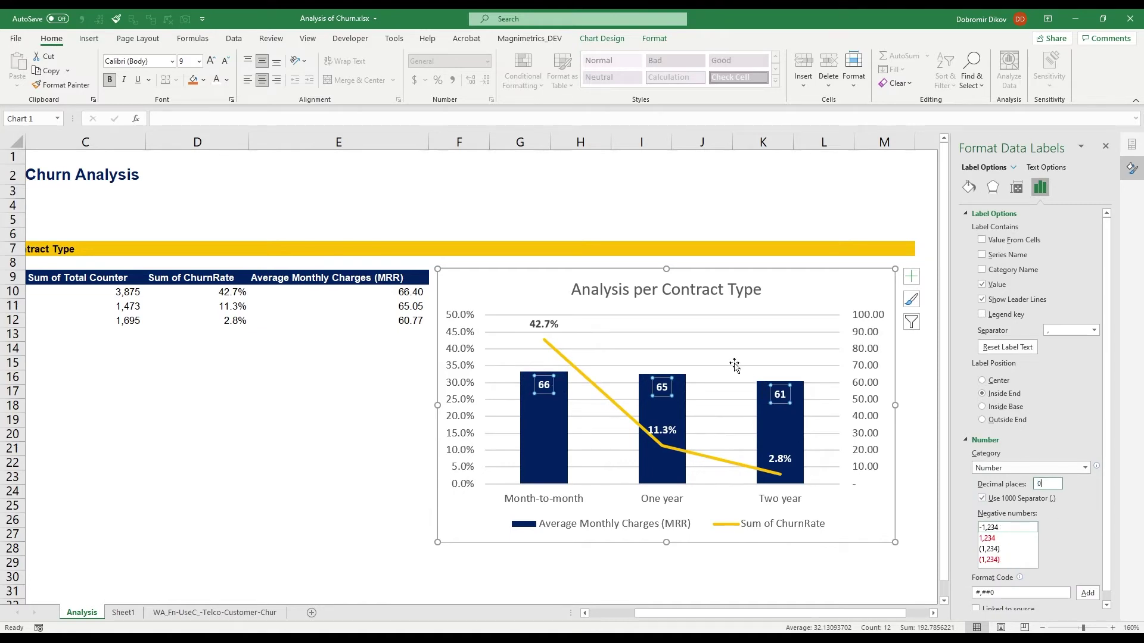
{"action": "left_click", "coordinate": [485, 291]}
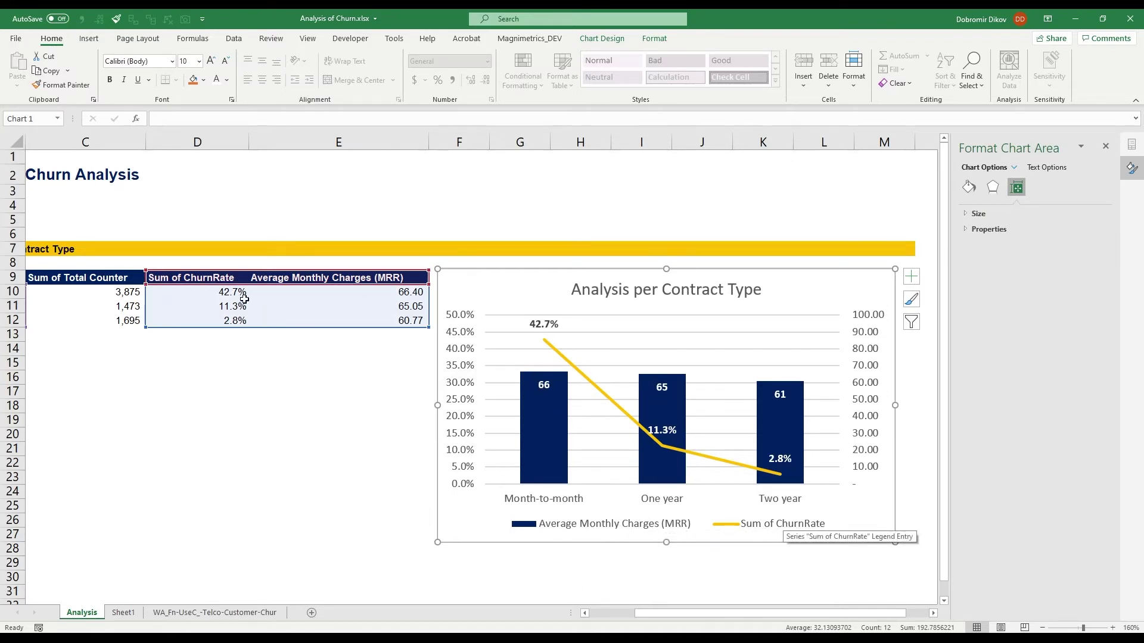
Rename the D9 header from Sum of ChurnRate to 'Churn Rate'.
{"action": "left_click", "coordinate": [217, 277]}
{"action": "type", "text": "C"}
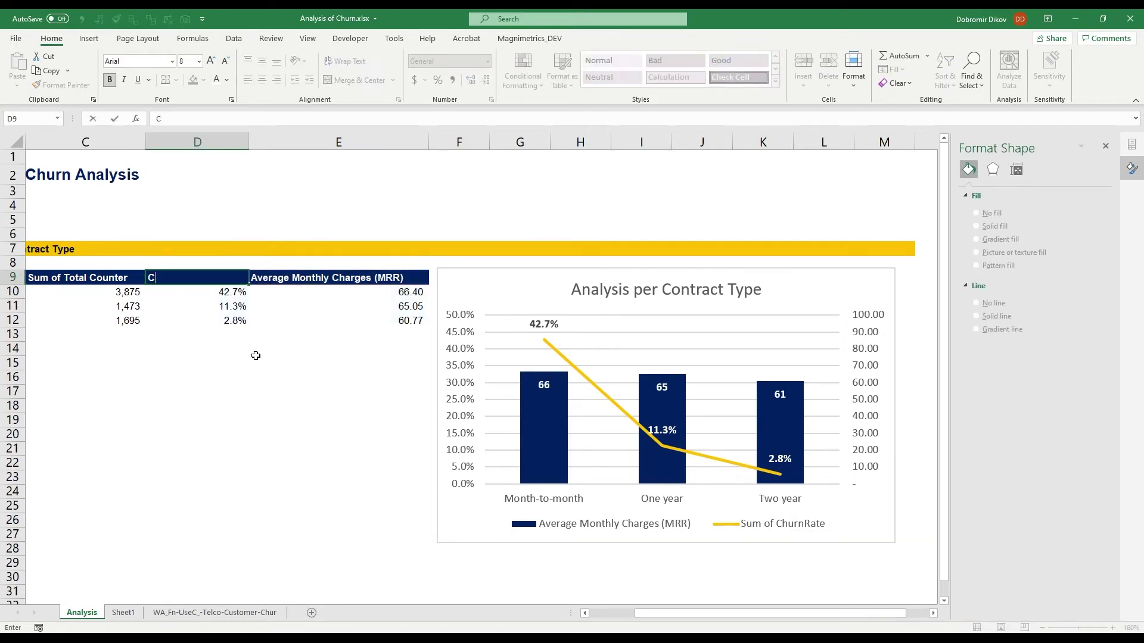
{"action": "type", "text": "hurn Rate"}
{"action": "key", "text": "Return"}
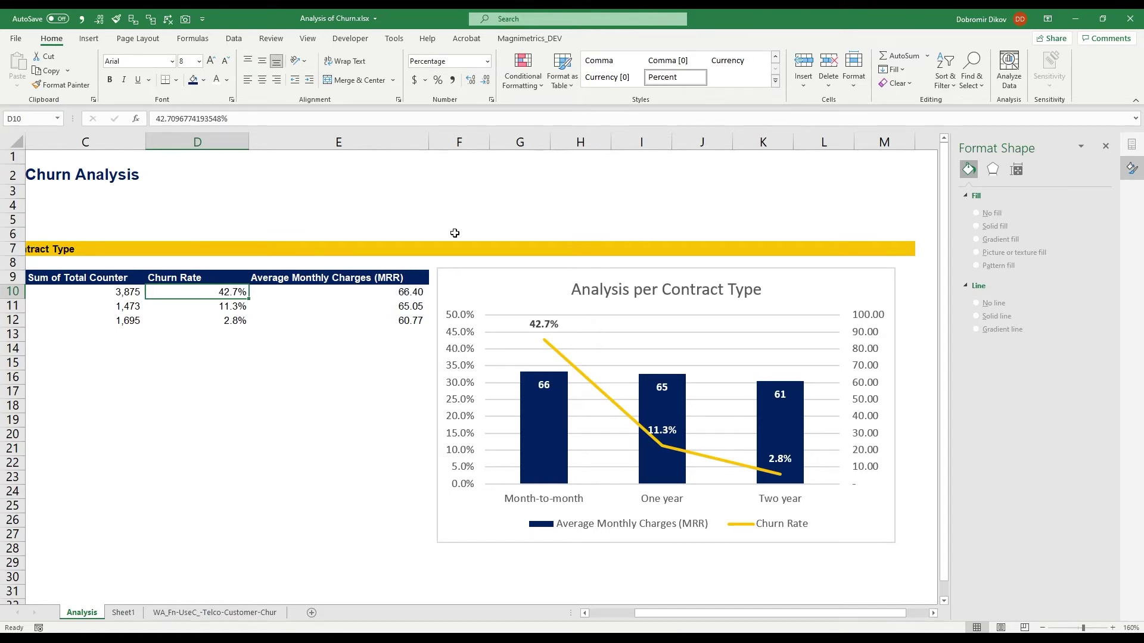
Go to the Sheet1 pivot table and select a churn rate cell.
{"action": "scroll", "coordinate": [249, 382], "scroll_direction": "left", "scroll_amount": 2}
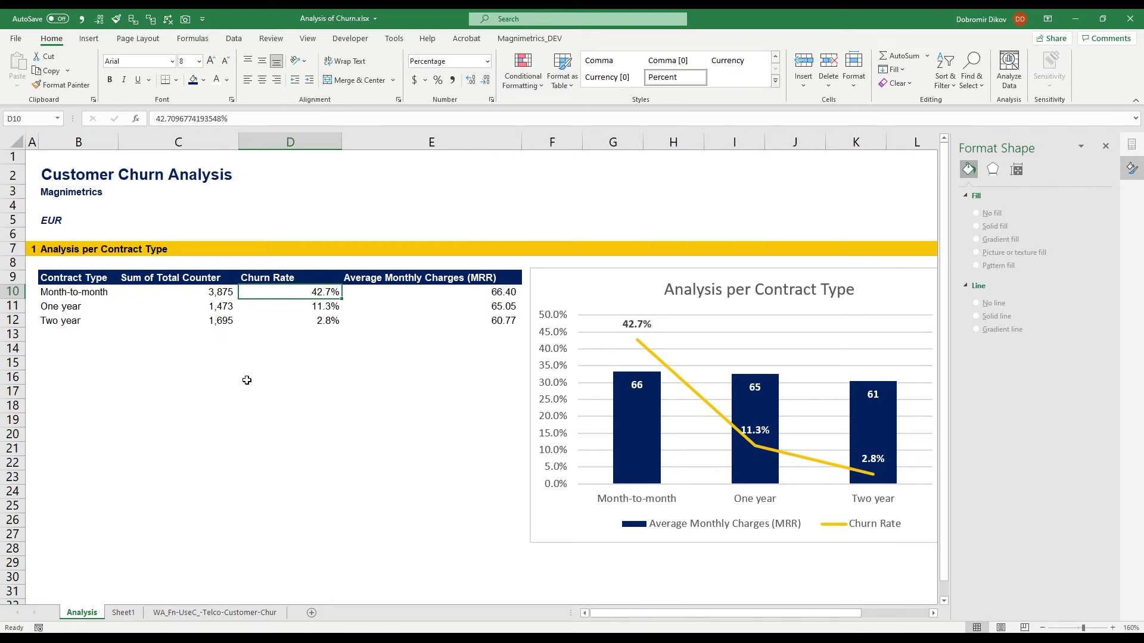
{"action": "left_click", "coordinate": [123, 613]}
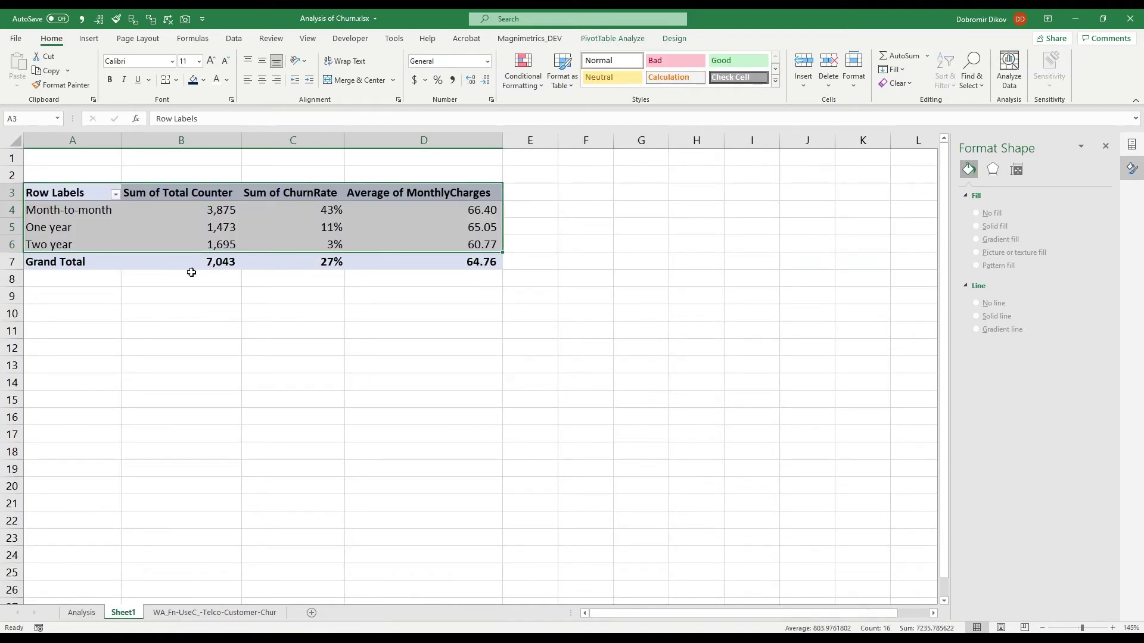
{"action": "left_click", "coordinate": [82, 612]}
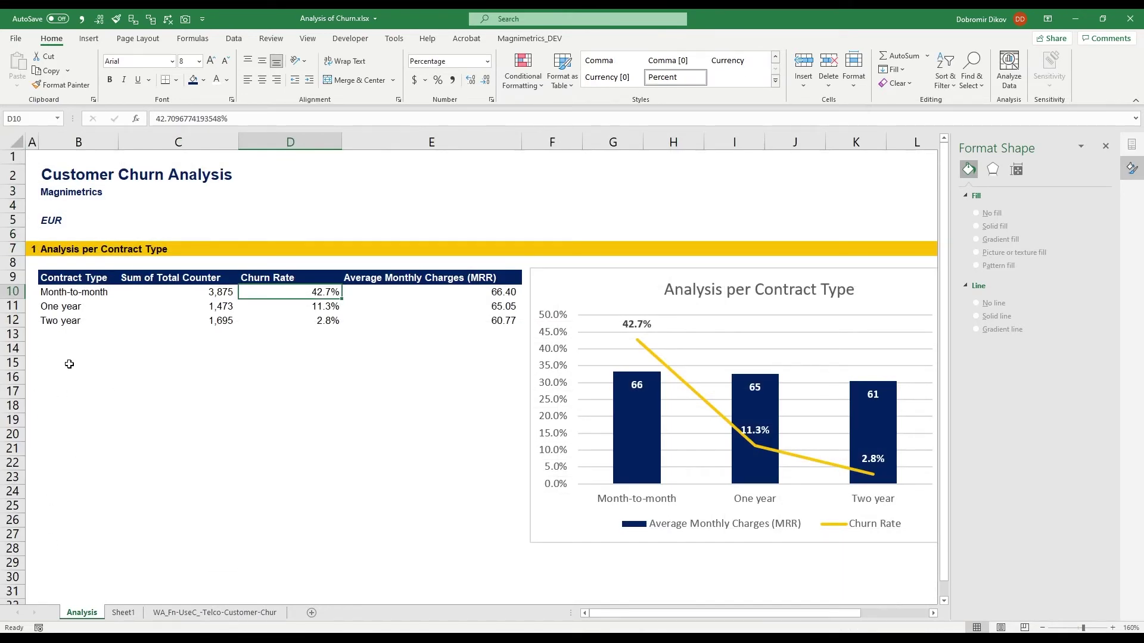
{"action": "left_click_drag", "start_coordinate": [75, 341], "coordinate": [413, 533]}
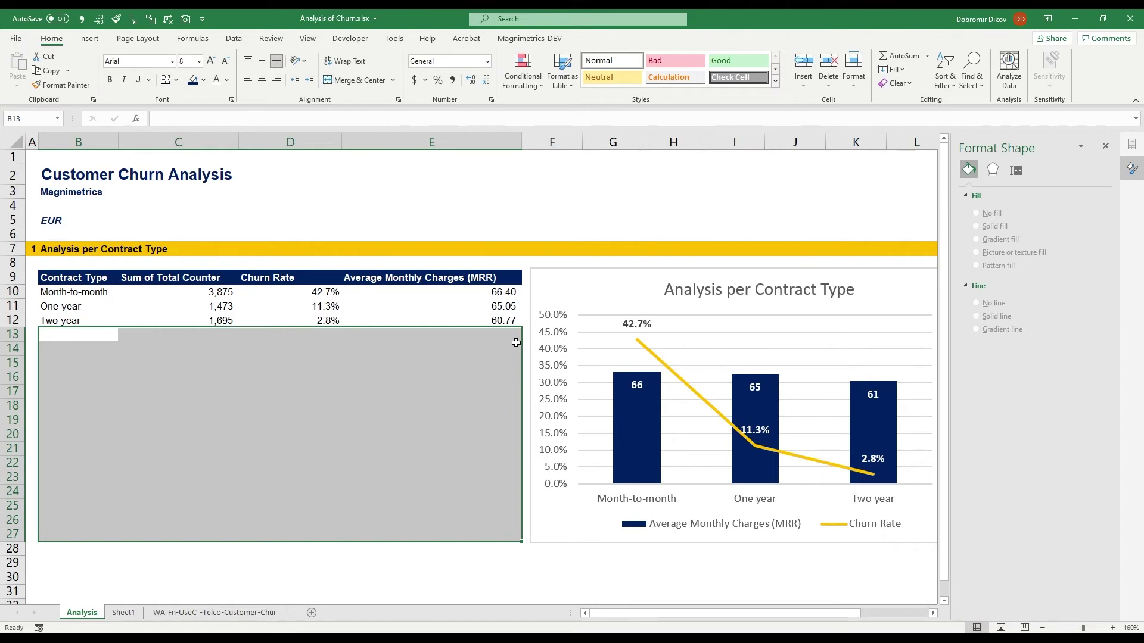
{"action": "key", "text": "ctrl+Page_Down"}
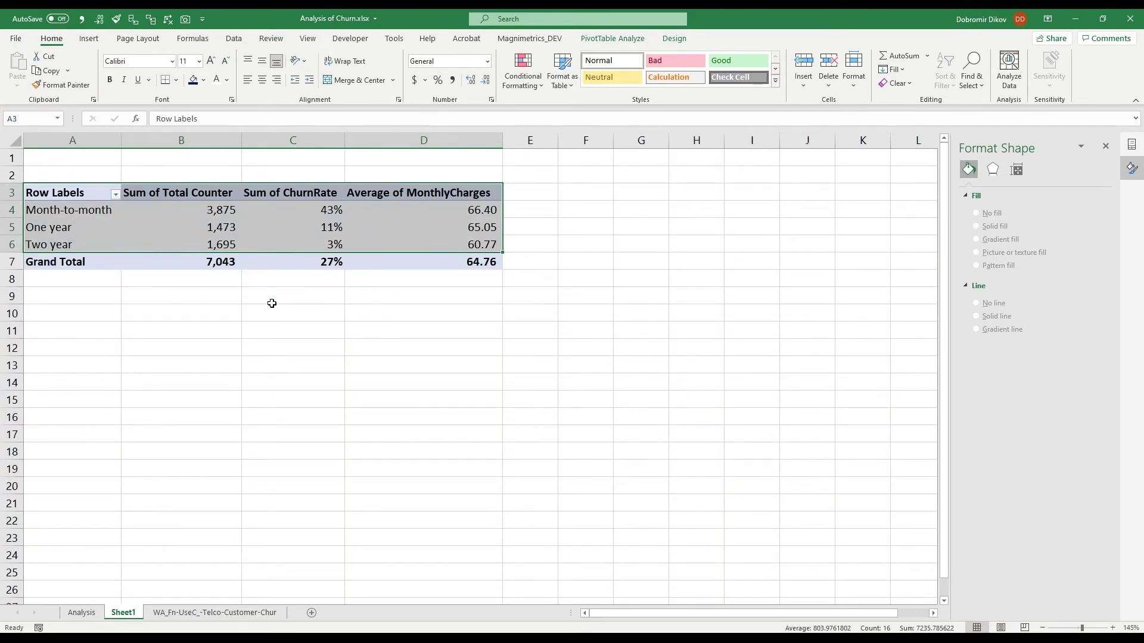
{"action": "left_click", "coordinate": [262, 226]}
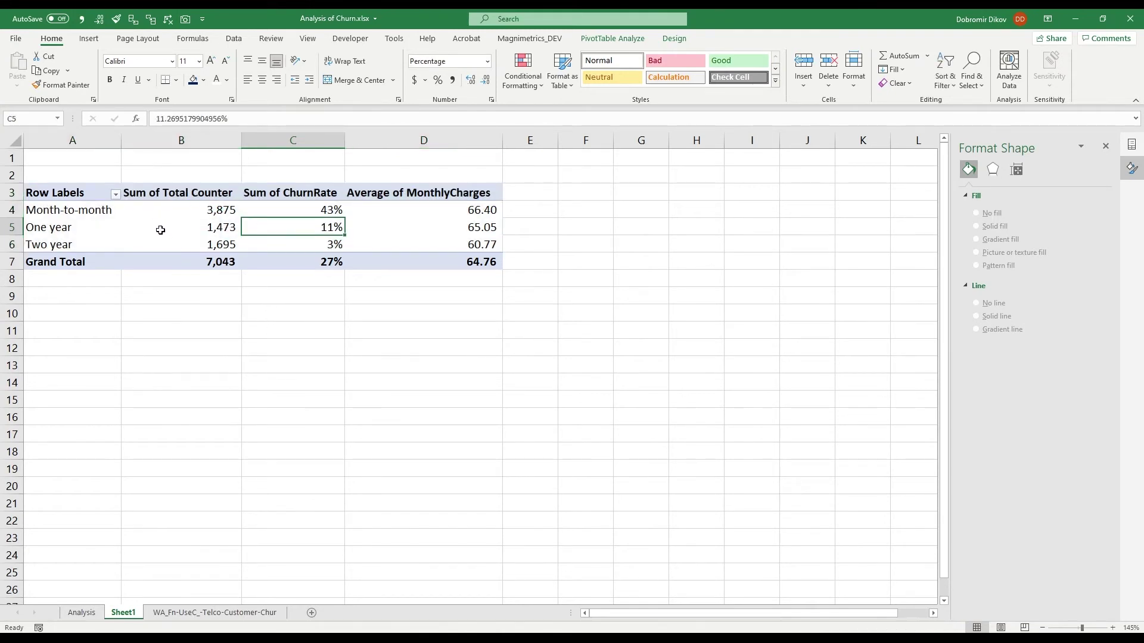
Add the Partner field to the pivot table's Rows area.
{"action": "left_click", "coordinate": [1105, 148]}
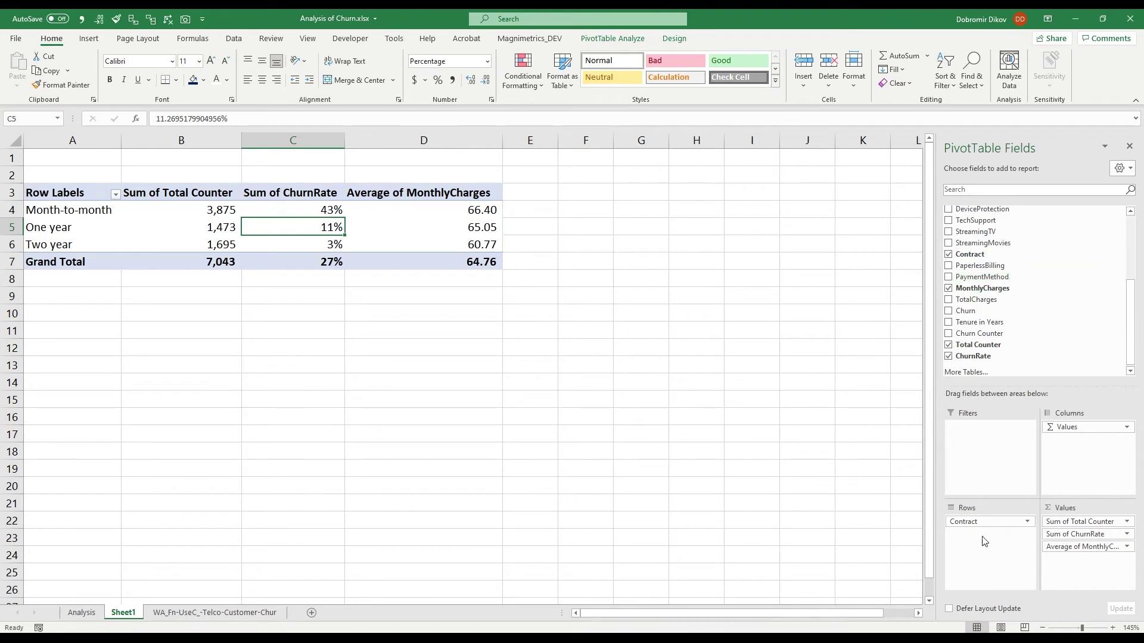
{"action": "left_click_drag", "start_coordinate": [986, 522], "coordinate": [1048, 315]}
{"action": "scroll", "coordinate": [1013, 309], "scroll_direction": "up", "scroll_amount": 4}
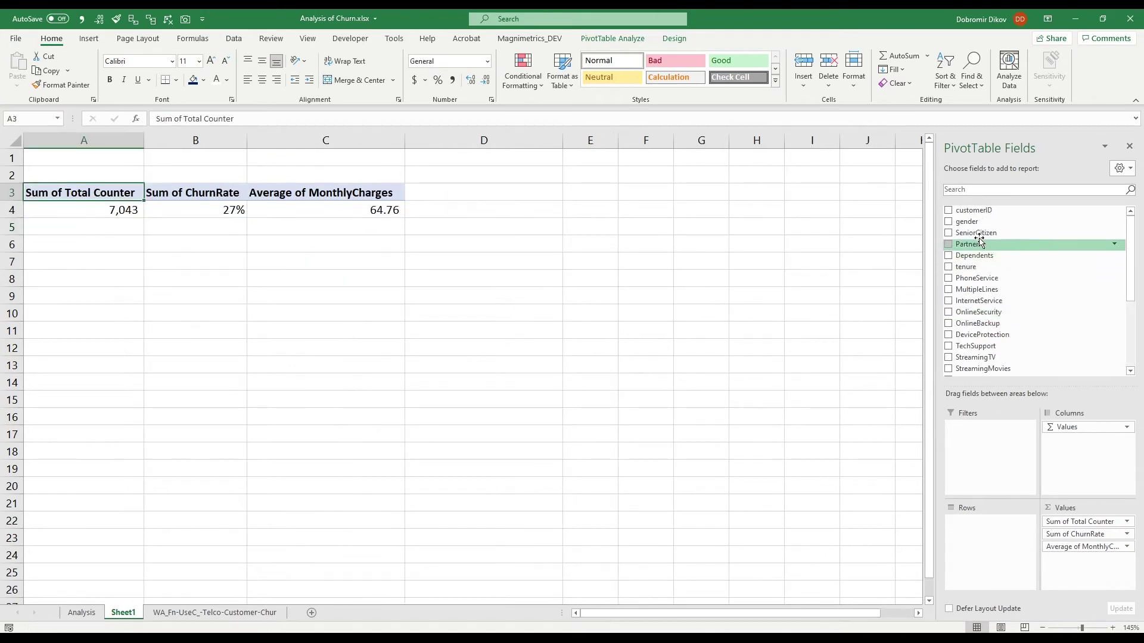
{"action": "left_click_drag", "start_coordinate": [968, 222], "coordinate": [982, 526]}
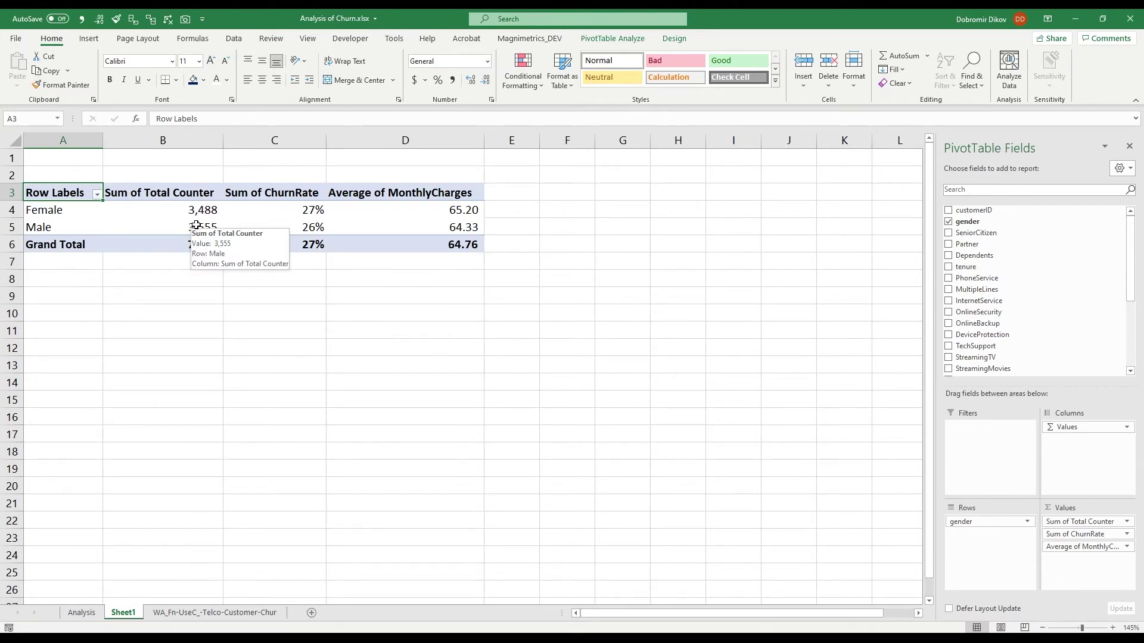
Show the churn rate values with one decimal place (33.0% and 19.7%).
{"action": "left_click_drag", "start_coordinate": [291, 211], "coordinate": [294, 243]}
{"action": "left_click", "coordinate": [471, 81]}
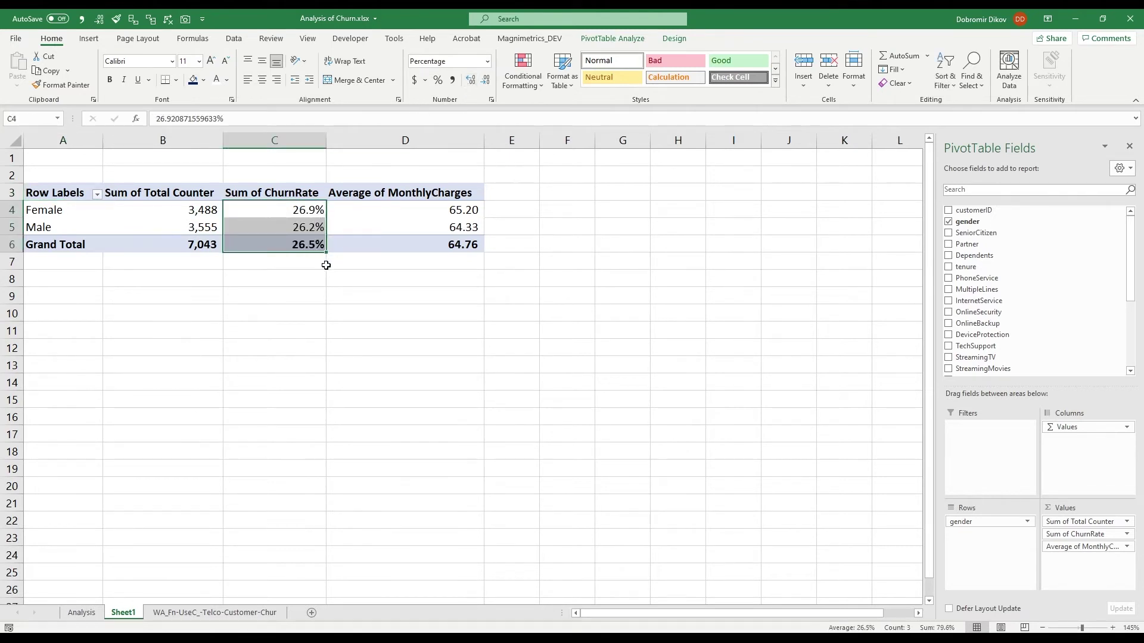
{"action": "left_click", "coordinate": [303, 278]}
{"action": "left_click_drag", "start_coordinate": [304, 211], "coordinate": [305, 228]}
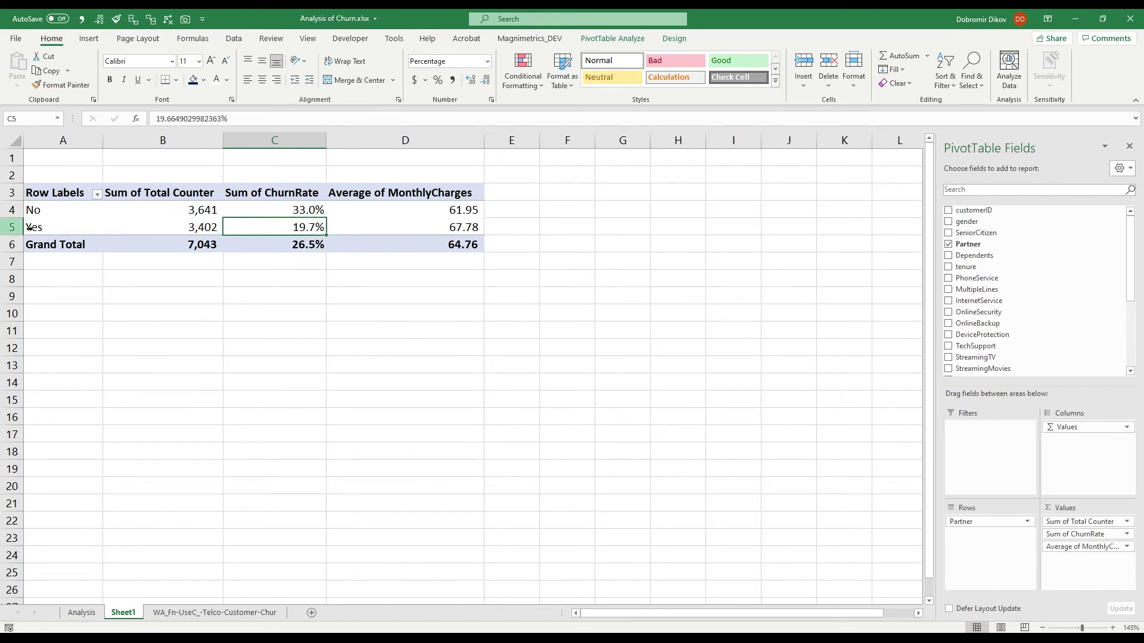
{"action": "left_click", "coordinate": [56, 226]}
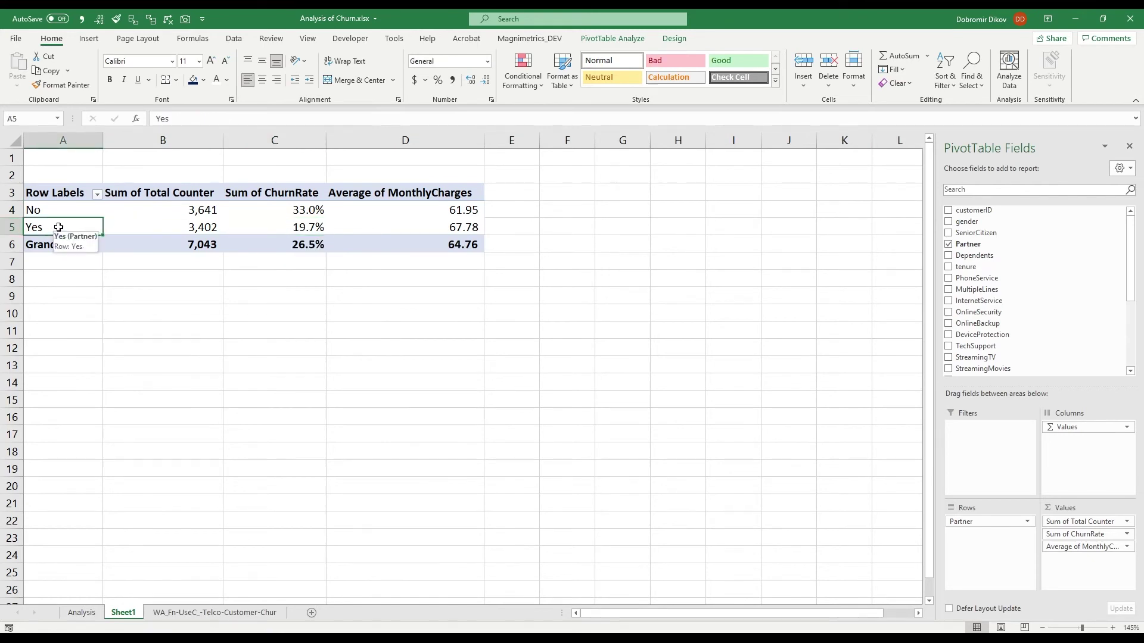
{"action": "left_click", "coordinate": [300, 211]}
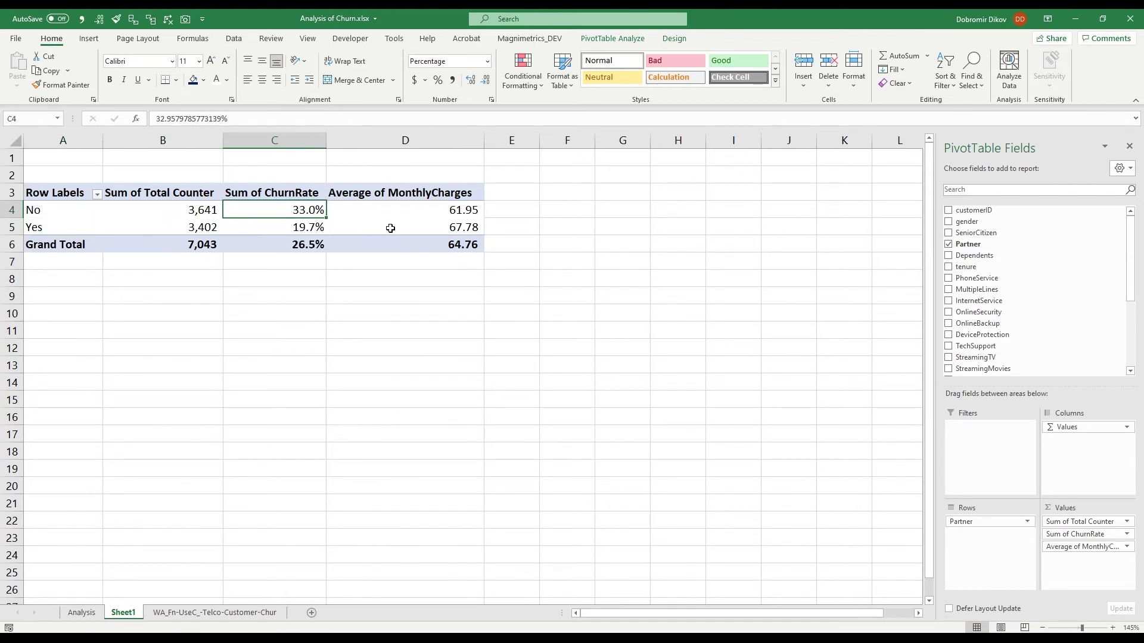
{"action": "mouse_move", "coordinate": [412, 230]}
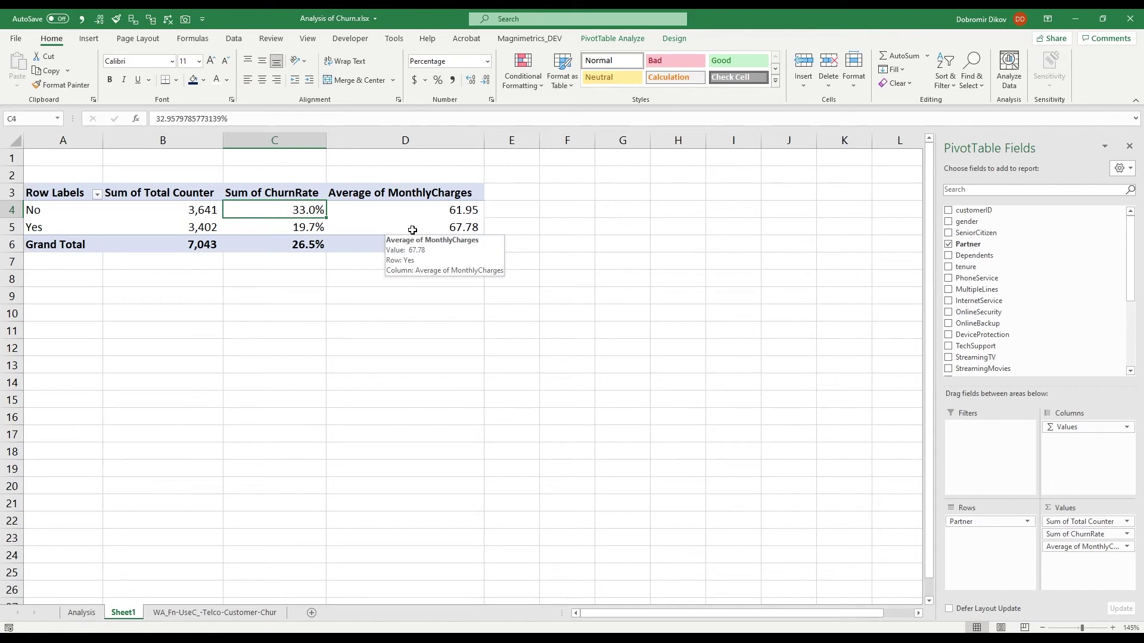
{"action": "left_click", "coordinate": [466, 230]}
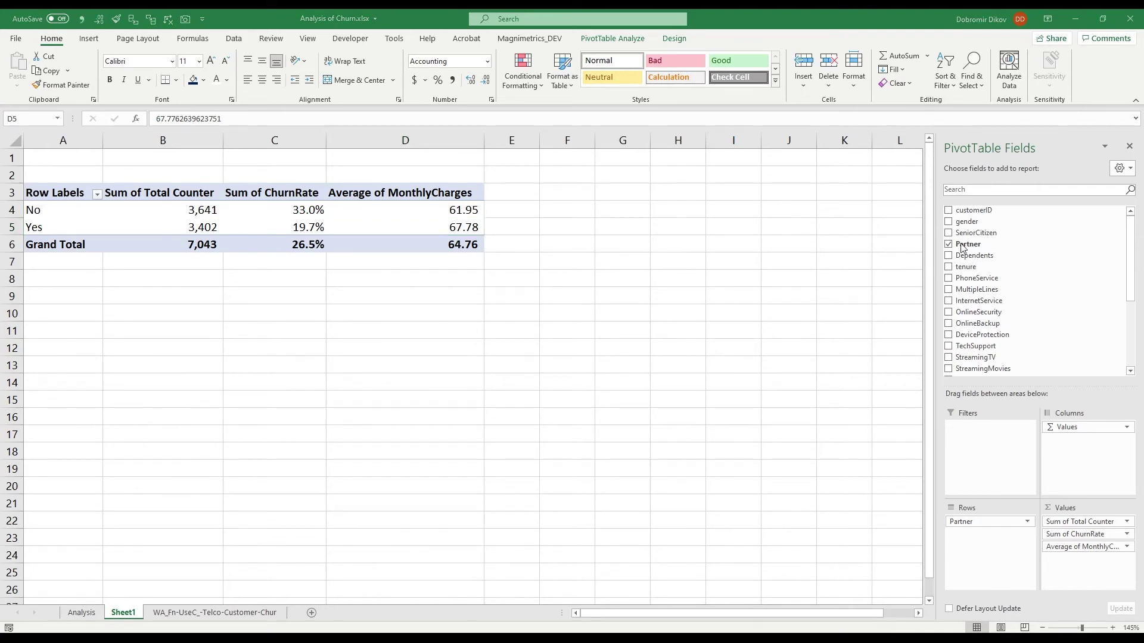
Replace Partner with PaperlessBilling in the pivot table rows.
{"action": "left_click", "coordinate": [948, 245]}
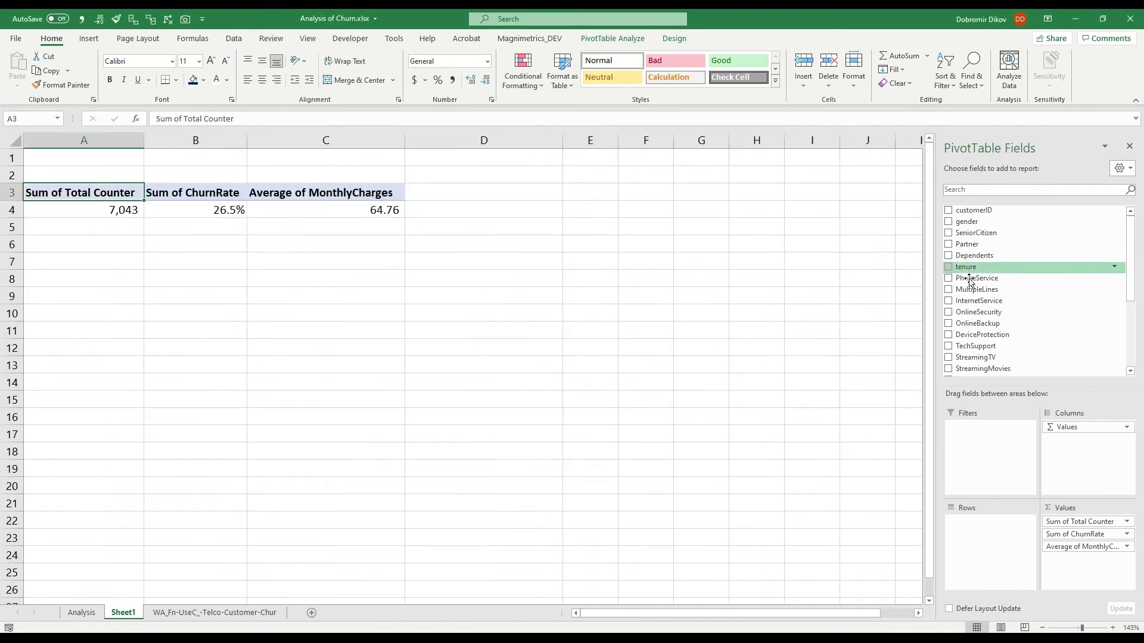
{"action": "scroll", "coordinate": [992, 336], "scroll_direction": "down", "scroll_amount": 3}
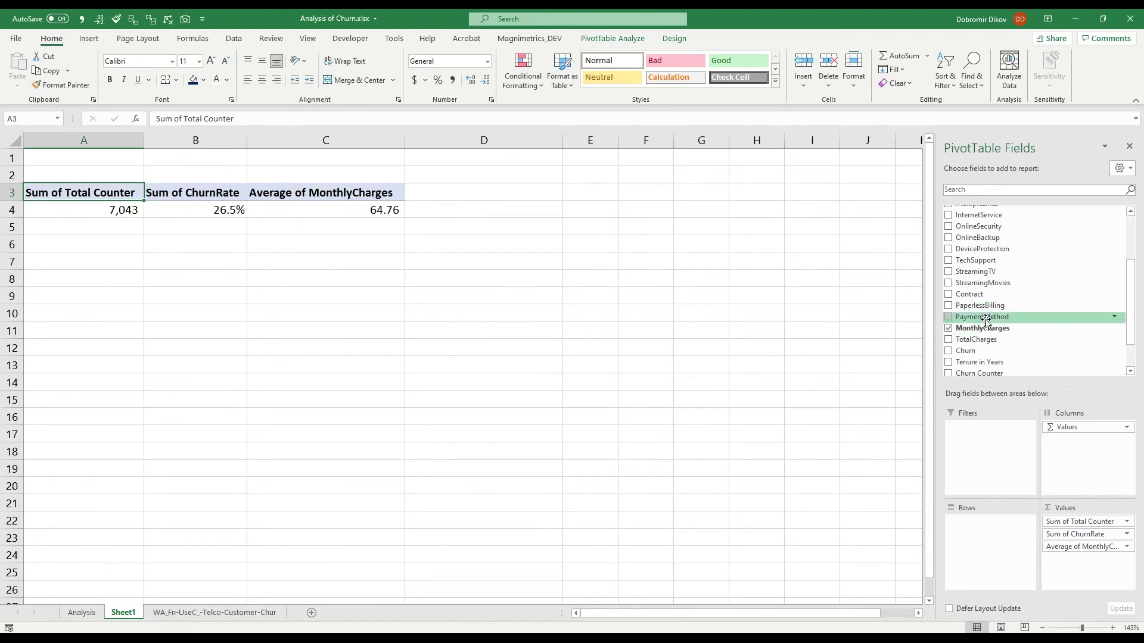
{"action": "left_click_drag", "start_coordinate": [980, 306], "coordinate": [989, 527]}
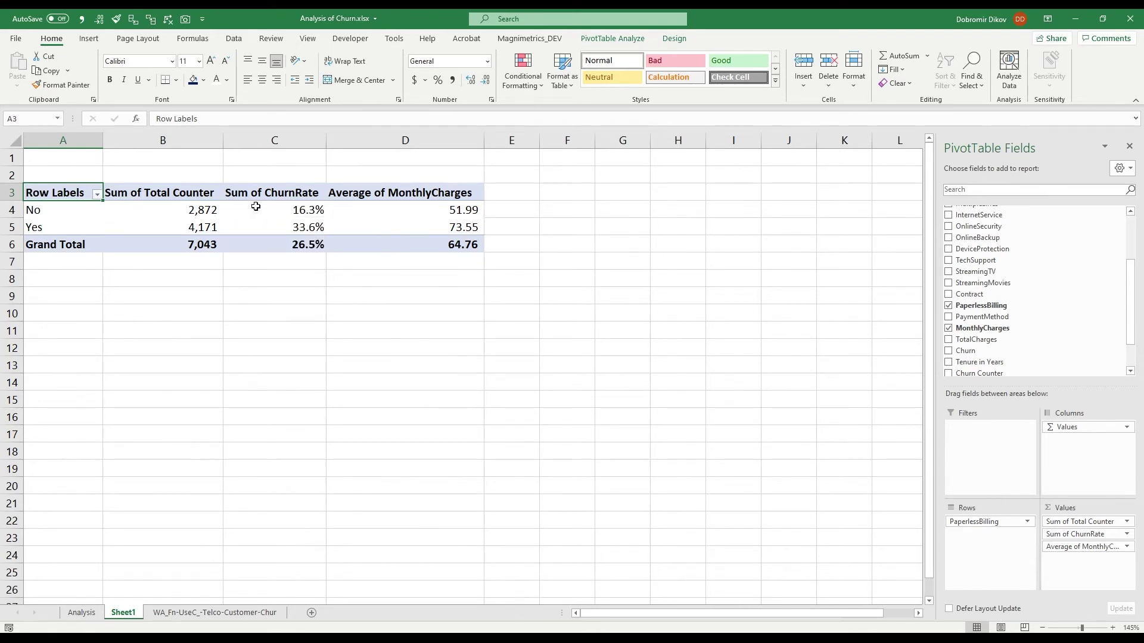
{"action": "mouse_move", "coordinate": [253, 222]}
Compare count, churn and charges: No 16.3%/51.99 versus Yes 33.6%/73.55.
{"action": "left_click_drag", "start_coordinate": [410, 209], "coordinate": [421, 224]}
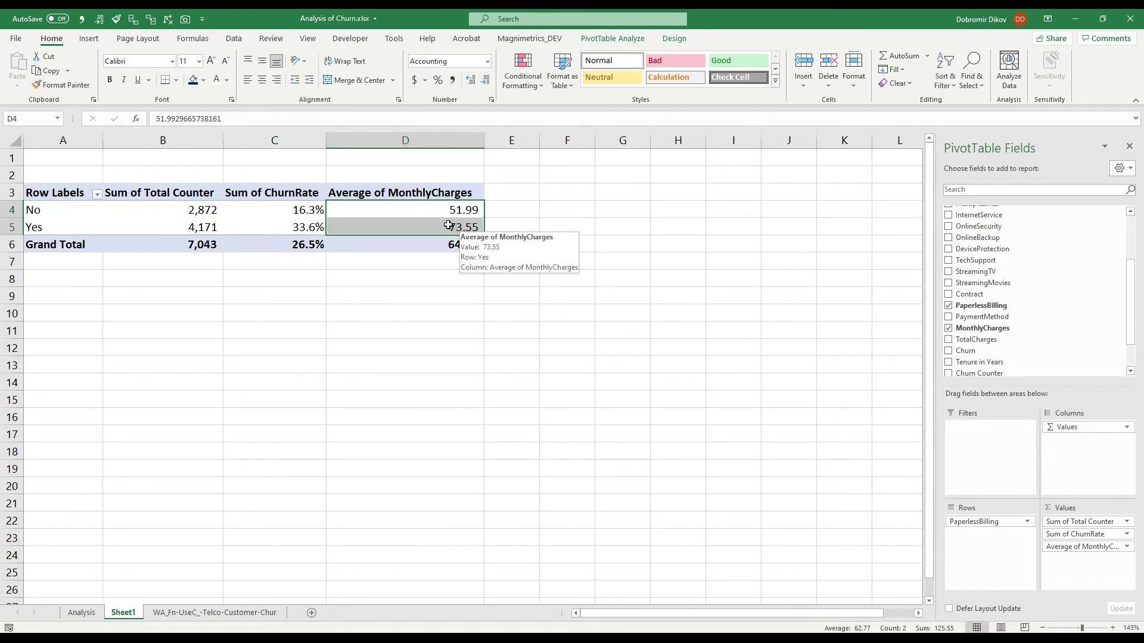
{"action": "left_click", "coordinate": [443, 228]}
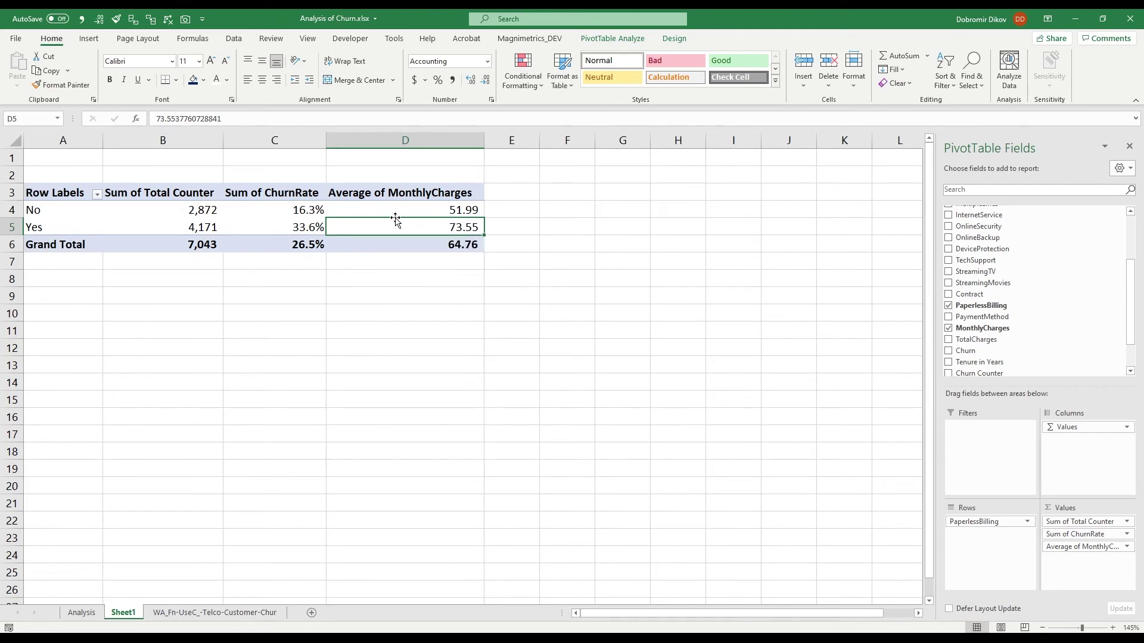
{"action": "left_click_drag", "start_coordinate": [396, 209], "coordinate": [90, 211]}
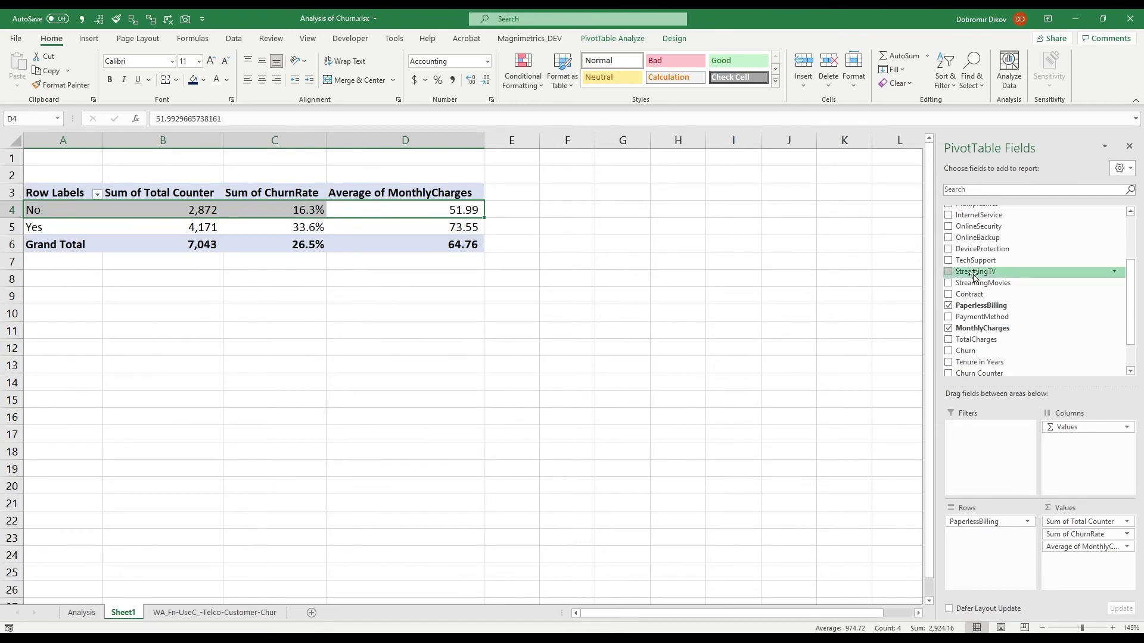
Replace PaperlessBilling with Tenure in Years in the pivot table rows.
{"action": "left_click", "coordinate": [948, 306]}
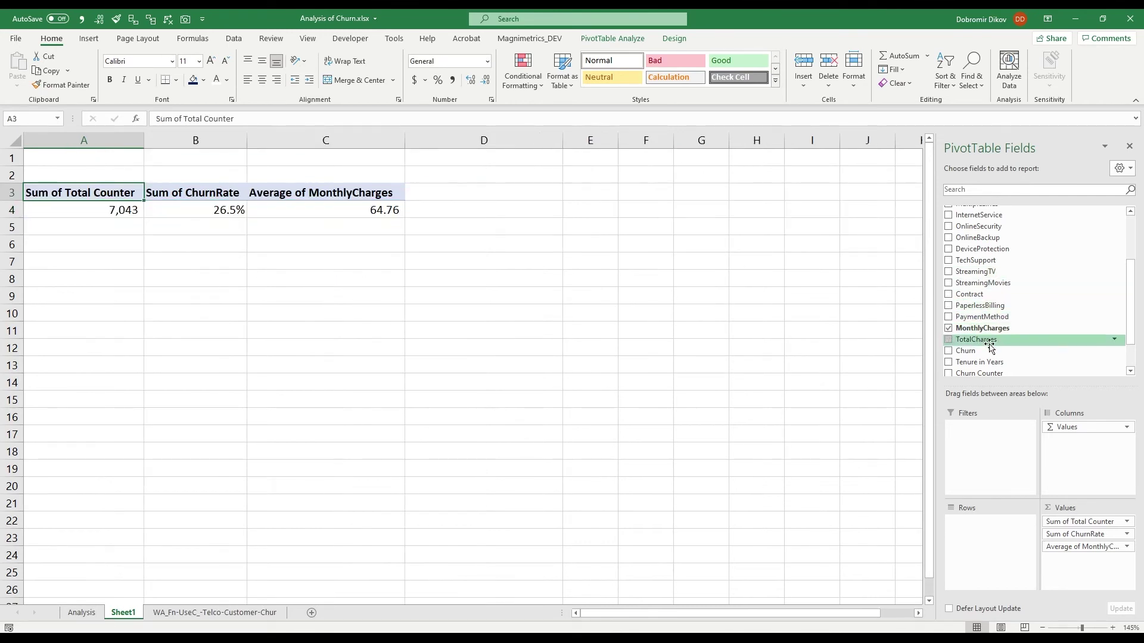
{"action": "scroll", "coordinate": [968, 316], "scroll_direction": "down", "scroll_amount": 1}
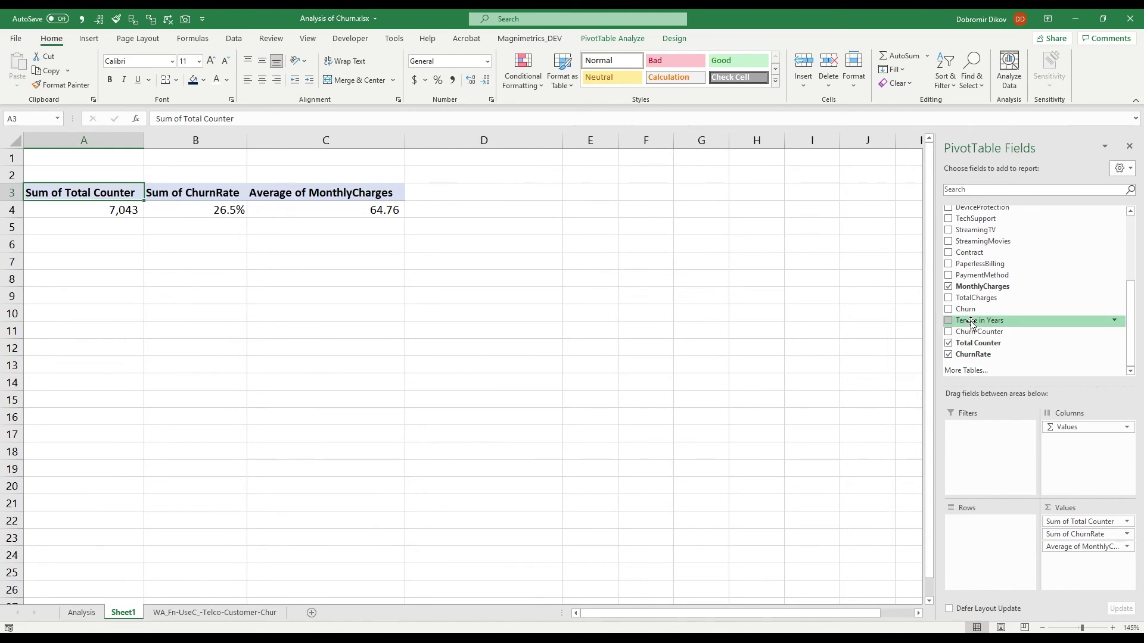
{"action": "left_click_drag", "start_coordinate": [970, 323], "coordinate": [977, 546]}
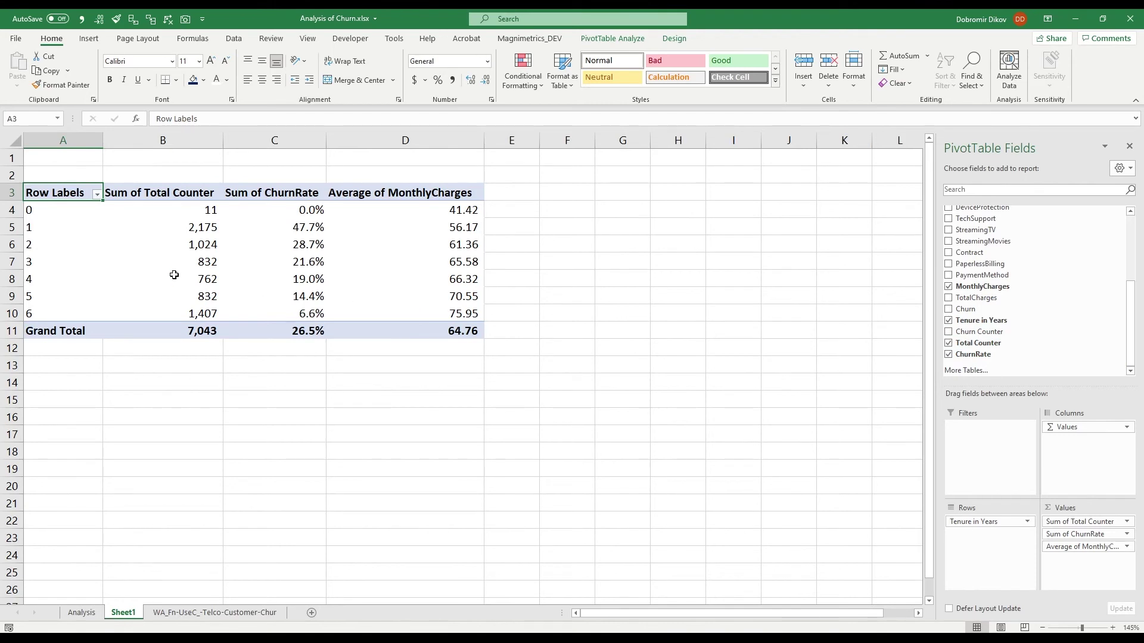
Review churn by tenure year, falling from 47.7% in year 1 to 6.6% in year 6.
{"action": "left_click", "coordinate": [279, 211]}
{"action": "left_click", "coordinate": [55, 214]}
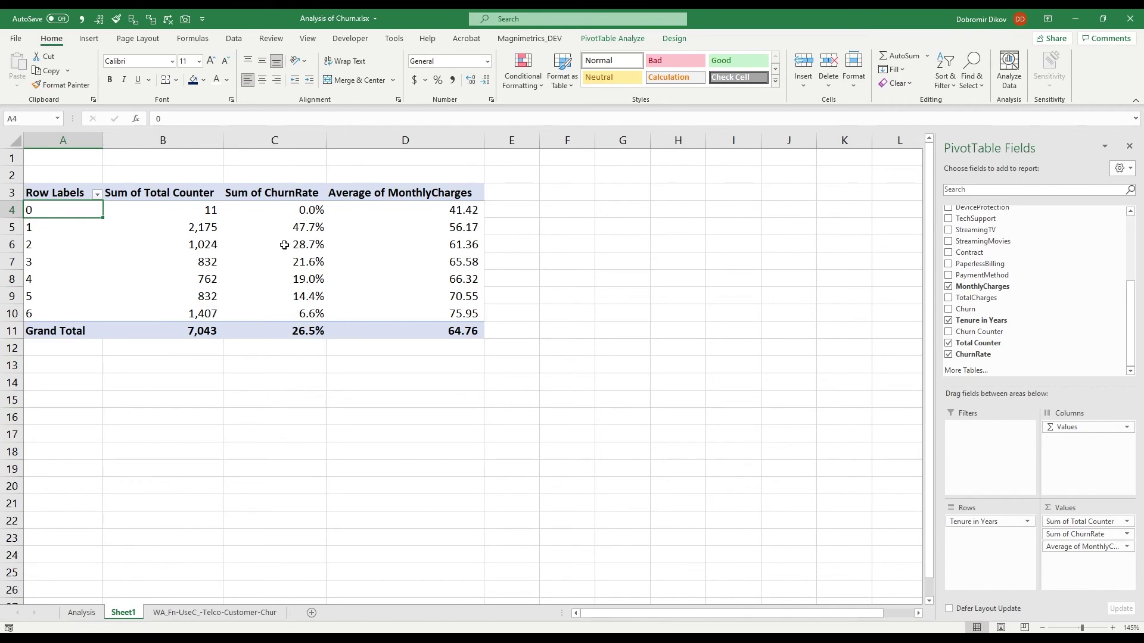
{"action": "left_click_drag", "start_coordinate": [289, 233], "coordinate": [291, 294]}
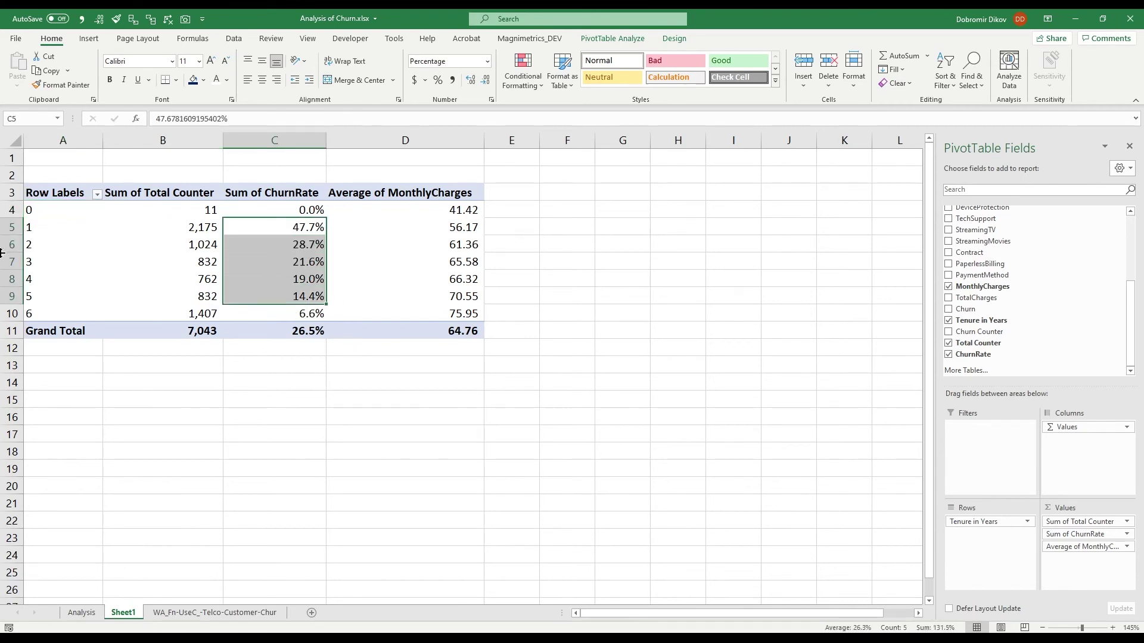
{"action": "left_click_drag", "start_coordinate": [50, 229], "coordinate": [77, 307]}
{"action": "left_click_drag", "start_coordinate": [298, 228], "coordinate": [299, 315]}
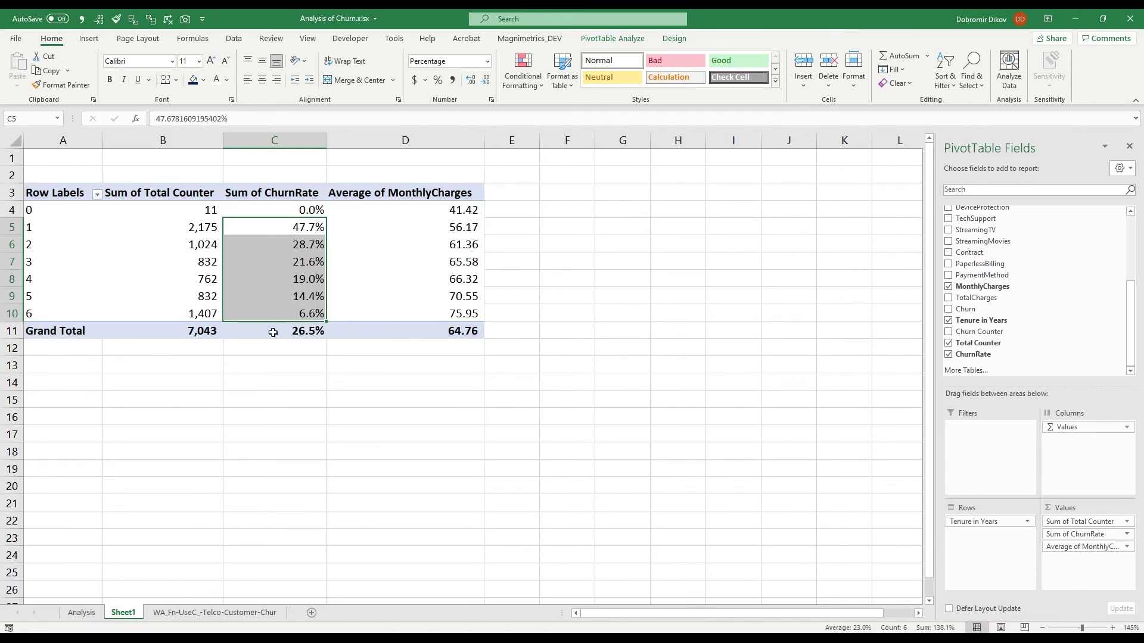
{"action": "left_click", "coordinate": [264, 312]}
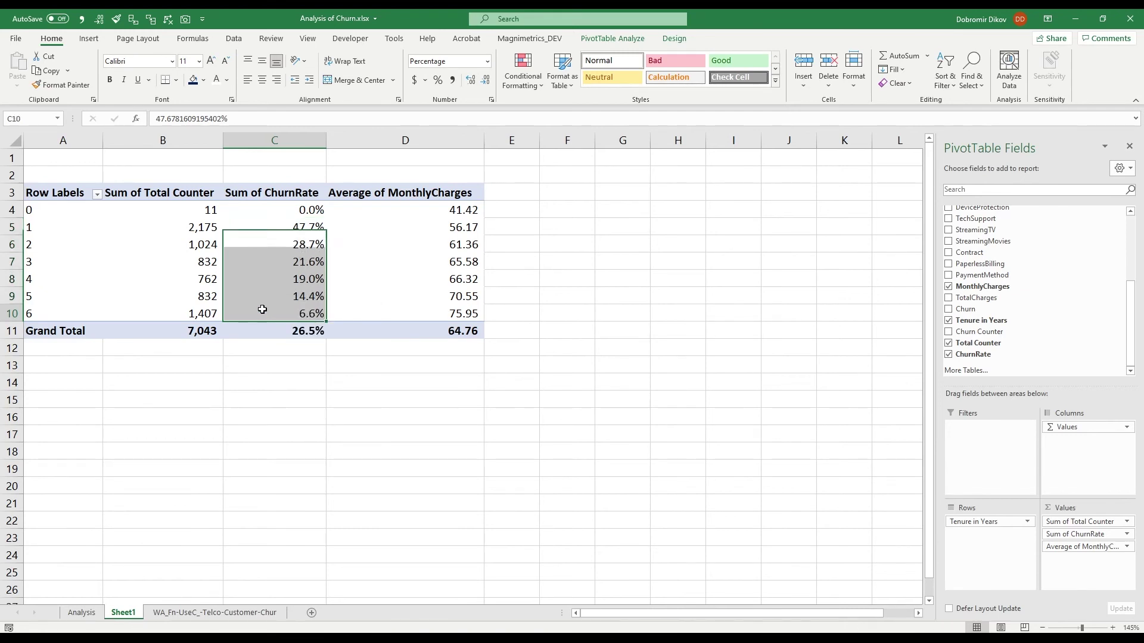
{"action": "left_click", "coordinate": [61, 314]}
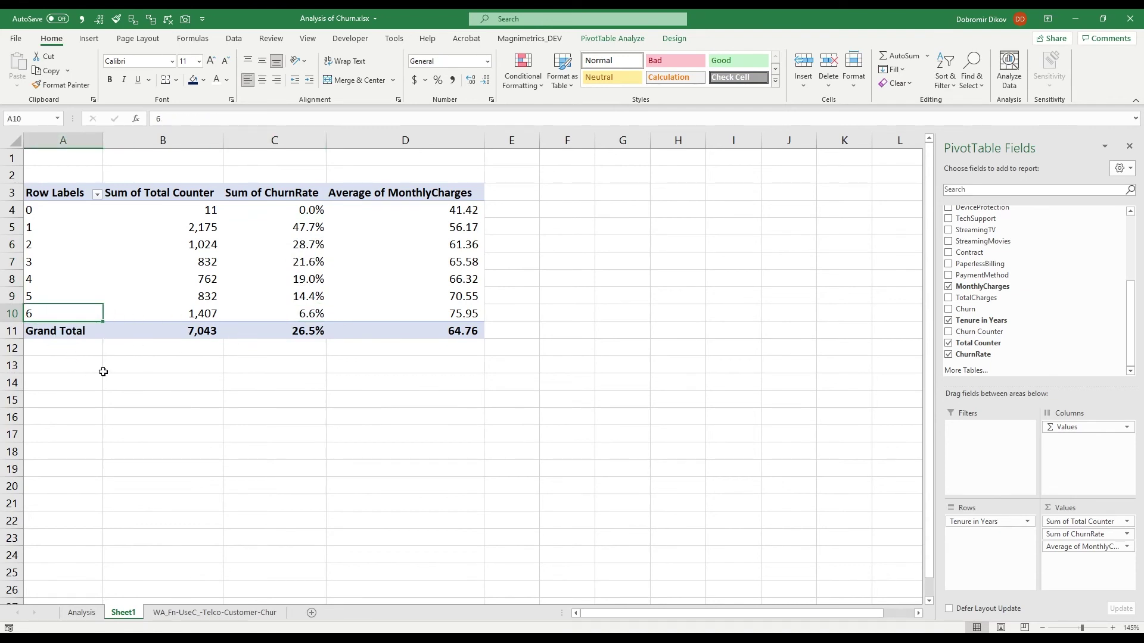
Check the tenure year 1 and 2 rows and go back to the Analysis sheet.
{"action": "mouse_move", "coordinate": [328, 327]}
{"action": "left_click", "coordinate": [46, 228]}
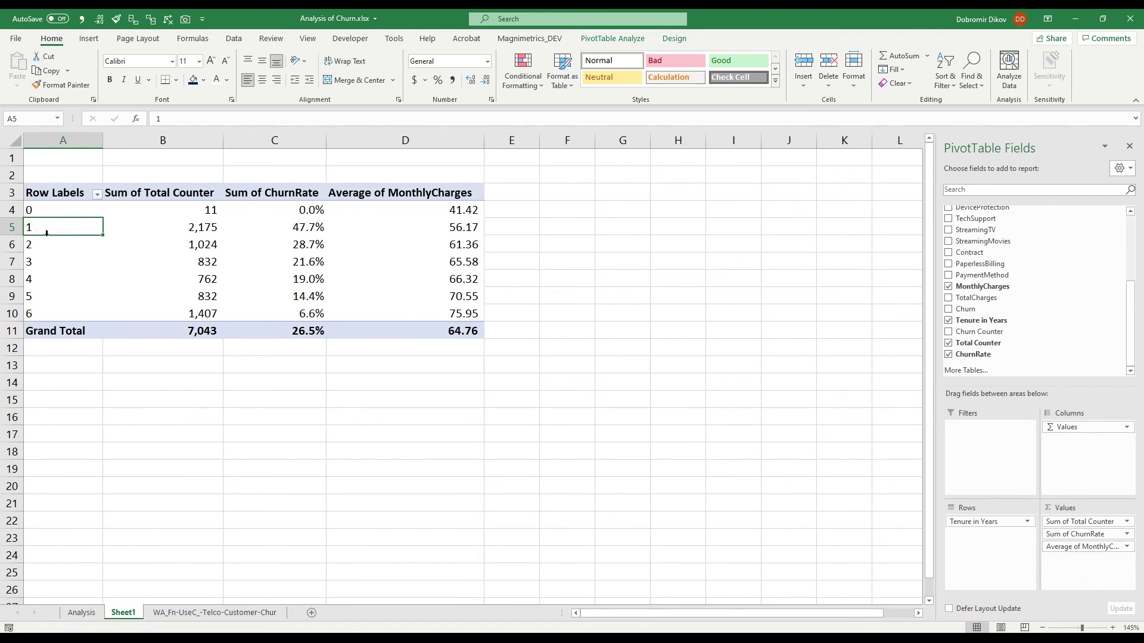
{"action": "left_click", "coordinate": [50, 244]}
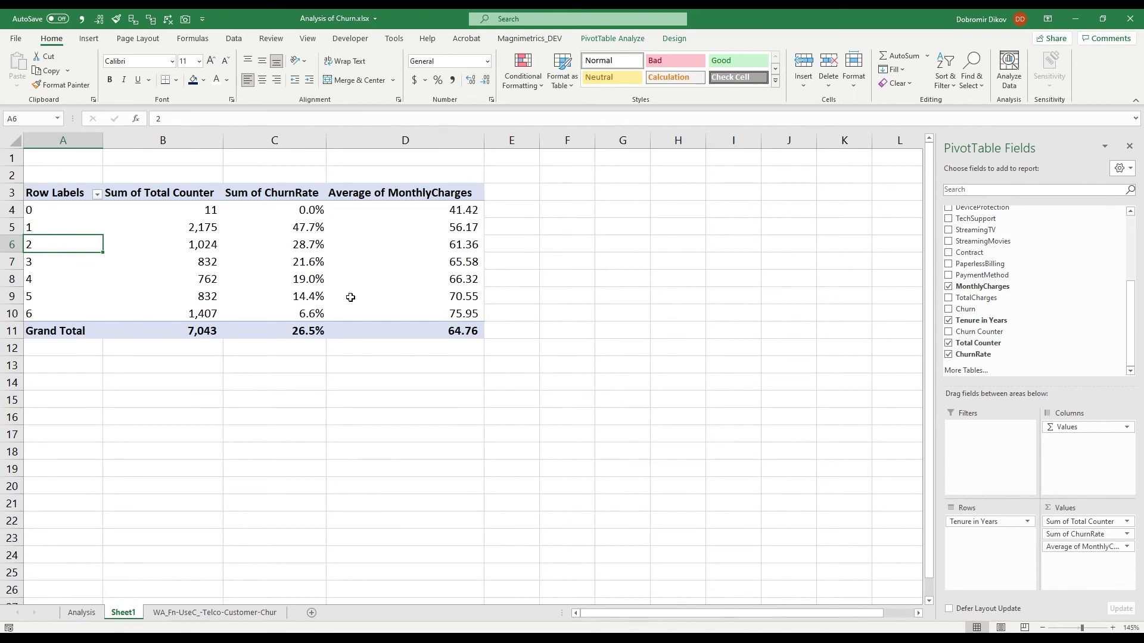
{"action": "scroll", "coordinate": [992, 242], "scroll_direction": "up", "scroll_amount": 5}
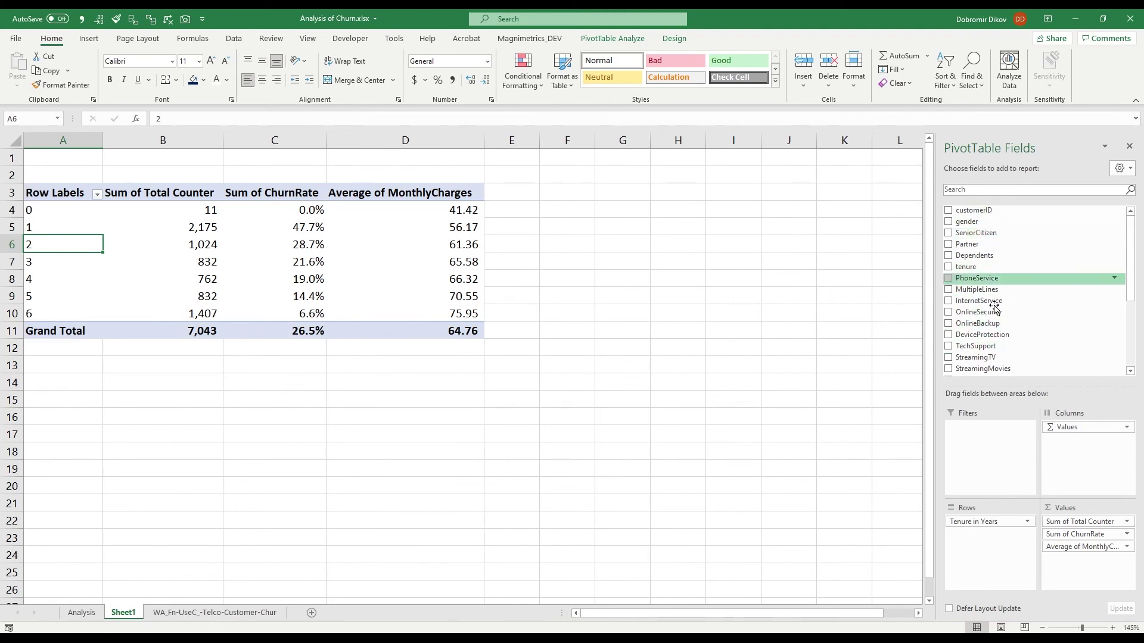
{"action": "scroll", "coordinate": [1001, 349], "scroll_direction": "down", "scroll_amount": 5}
{"action": "scroll", "coordinate": [994, 251], "scroll_direction": "up", "scroll_amount": 5}
{"action": "scroll", "coordinate": [992, 280], "scroll_direction": "down", "scroll_amount": 6}
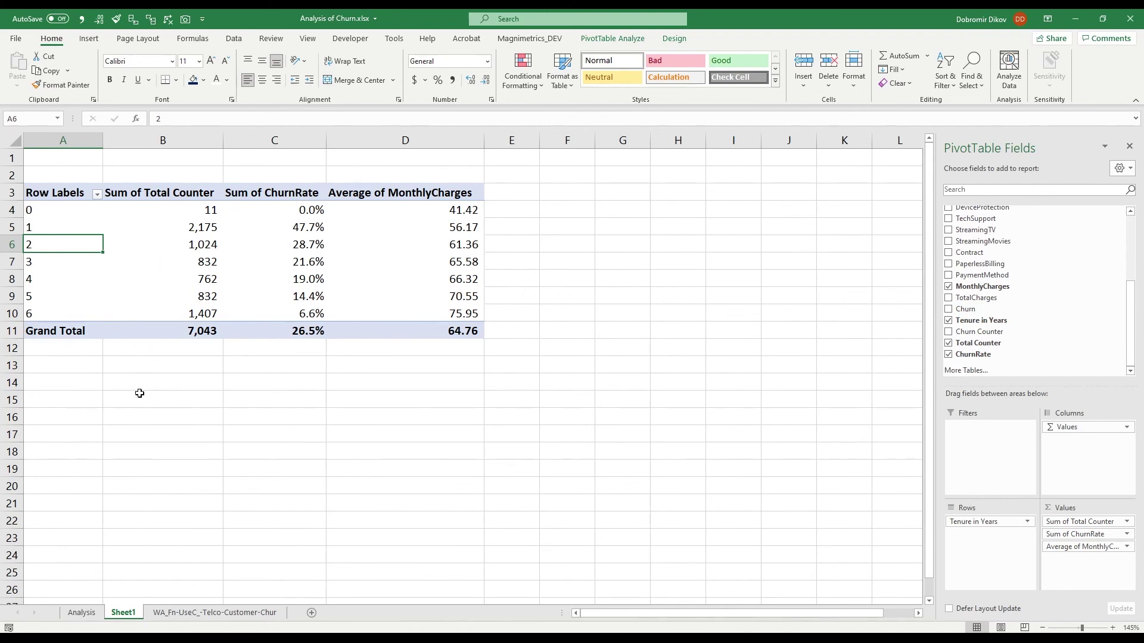
{"action": "left_click", "coordinate": [81, 613]}
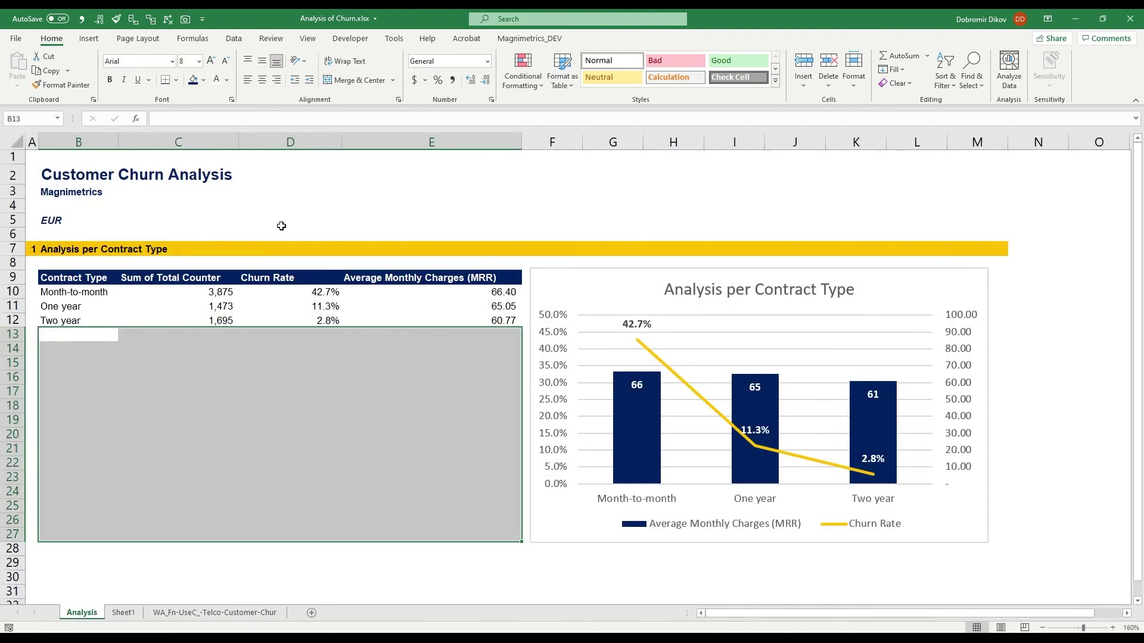
Review the contract-type table's charges and 42.7%, 11.3%, 2.8% churn values.
{"action": "left_click", "coordinate": [355, 305]}
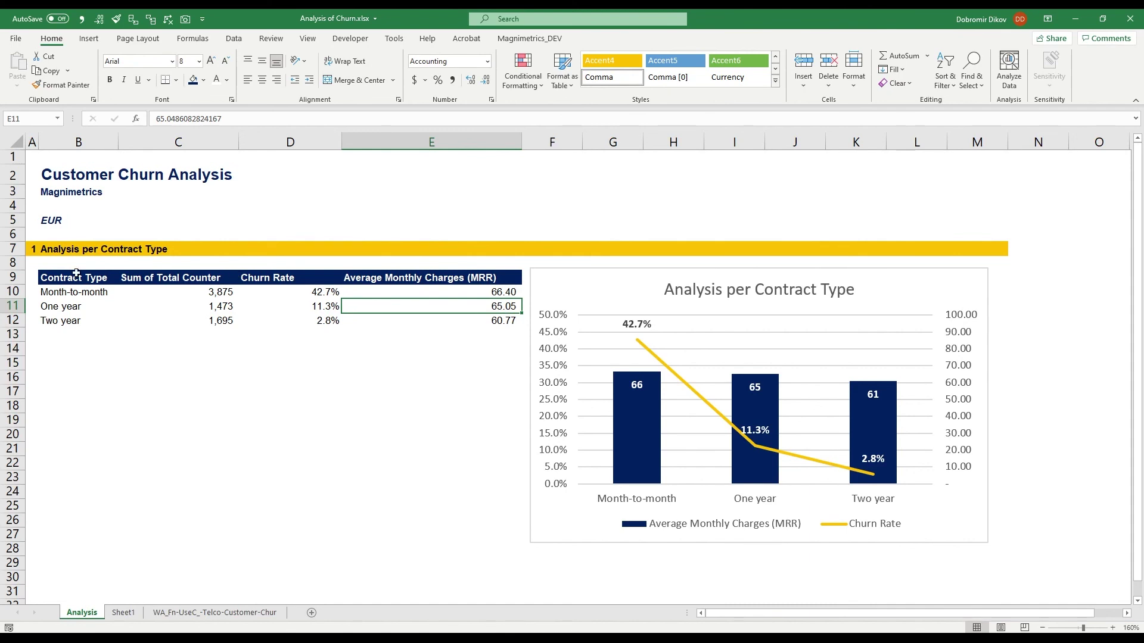
{"action": "left_click_drag", "start_coordinate": [96, 353], "coordinate": [447, 544]}
{"action": "left_click", "coordinate": [237, 396]}
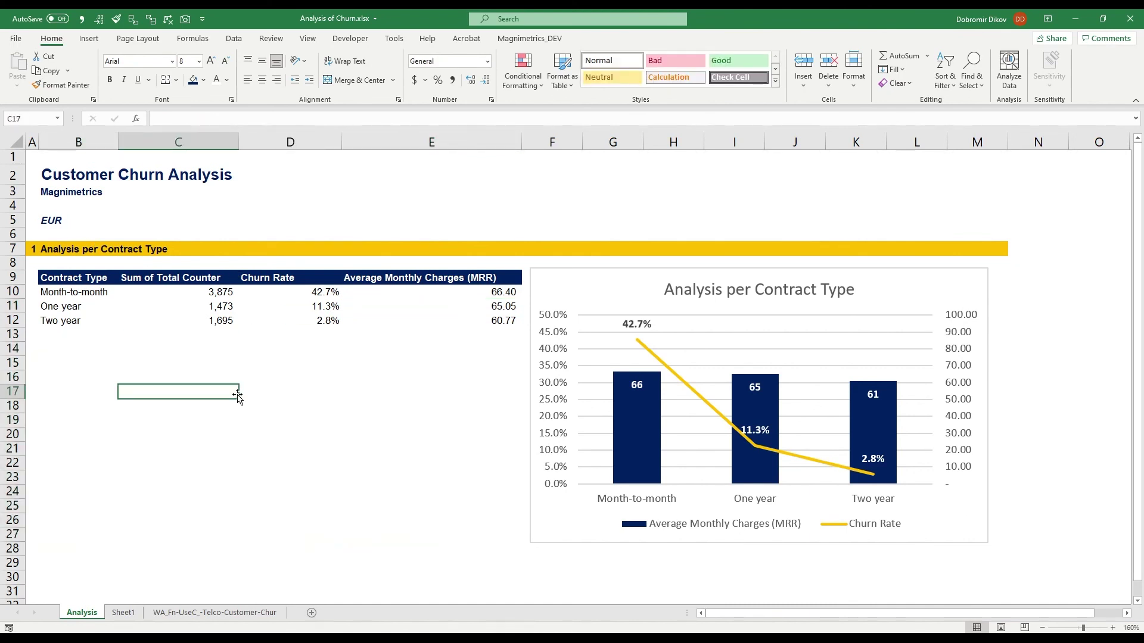